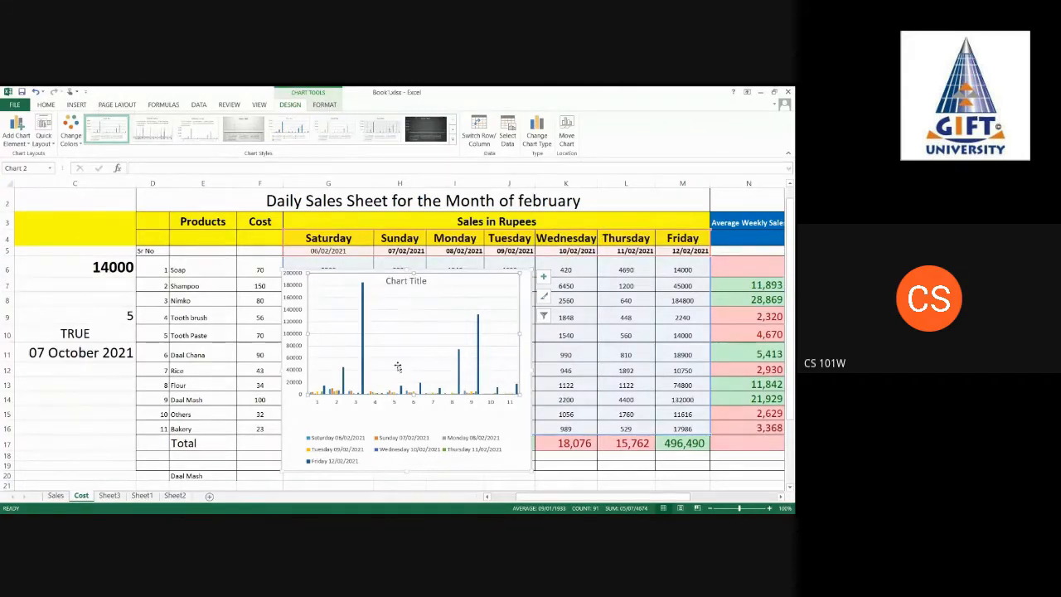
# Step: Delete the chart that plots all the weekday sales columns from the Cost sheet
pyautogui.click(302, 420)
pyautogui.press('Delete')
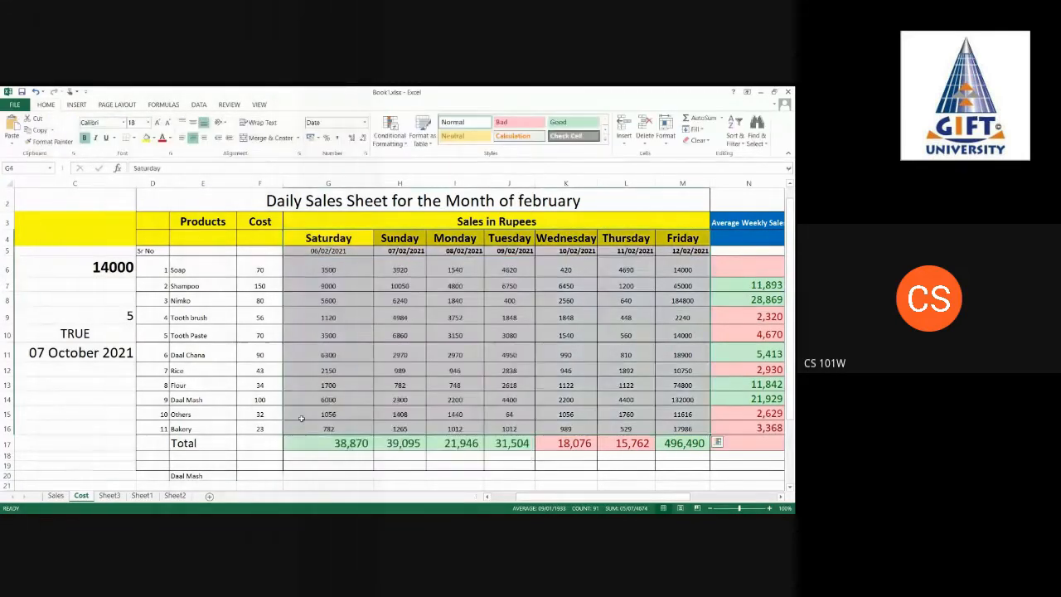
pyautogui.click(391, 316)
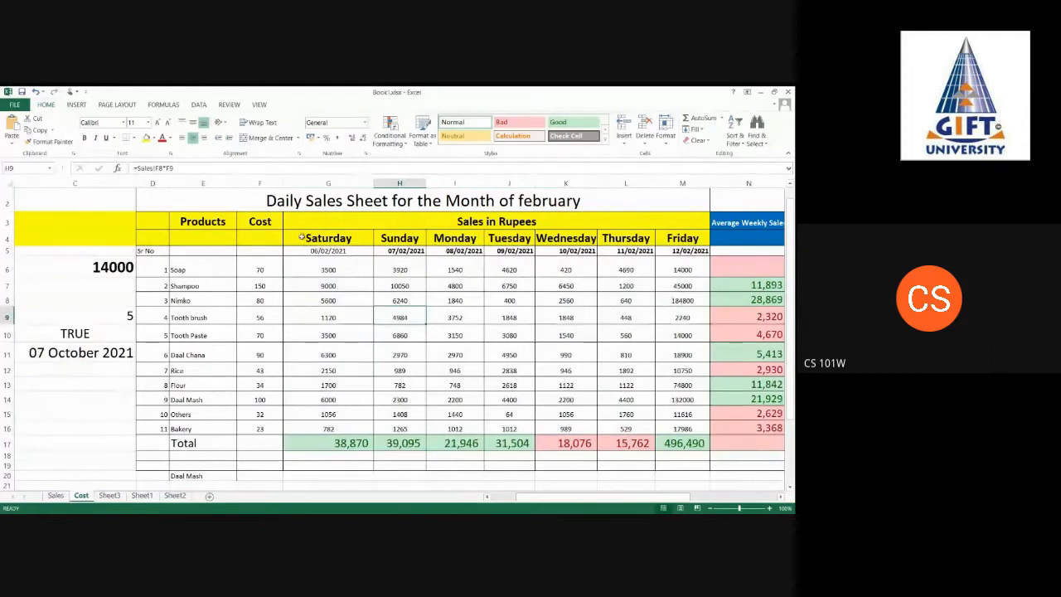
# Step: Insert a 2-D clustered column chart from the Saturday sales data in G4:G16, including its day and date headings
pyautogui.moveTo(302, 237); pyautogui.dragTo(327, 426)
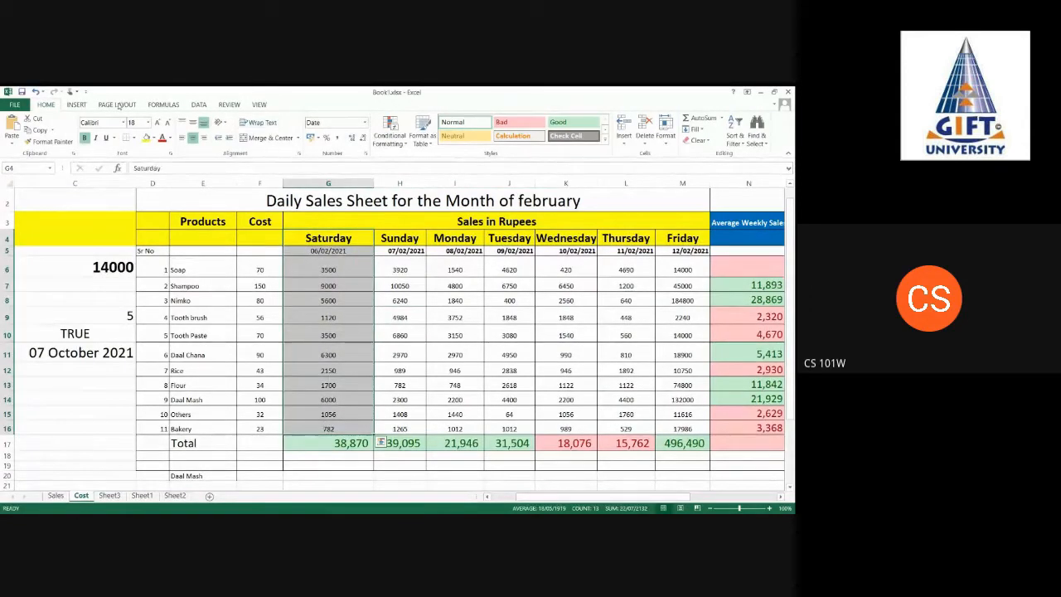
pyautogui.click(76, 106)
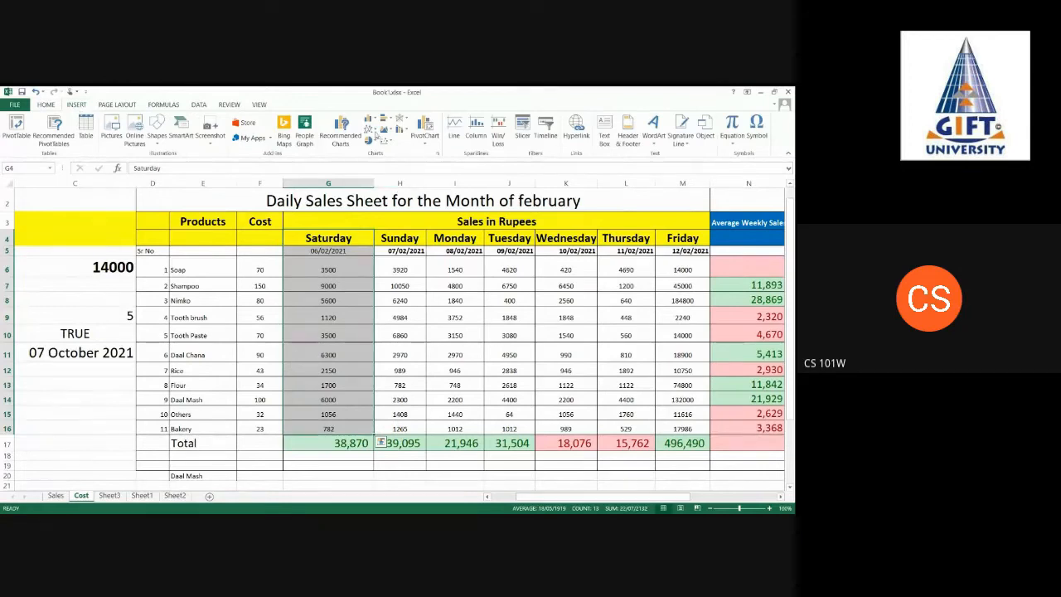
pyautogui.click(371, 119)
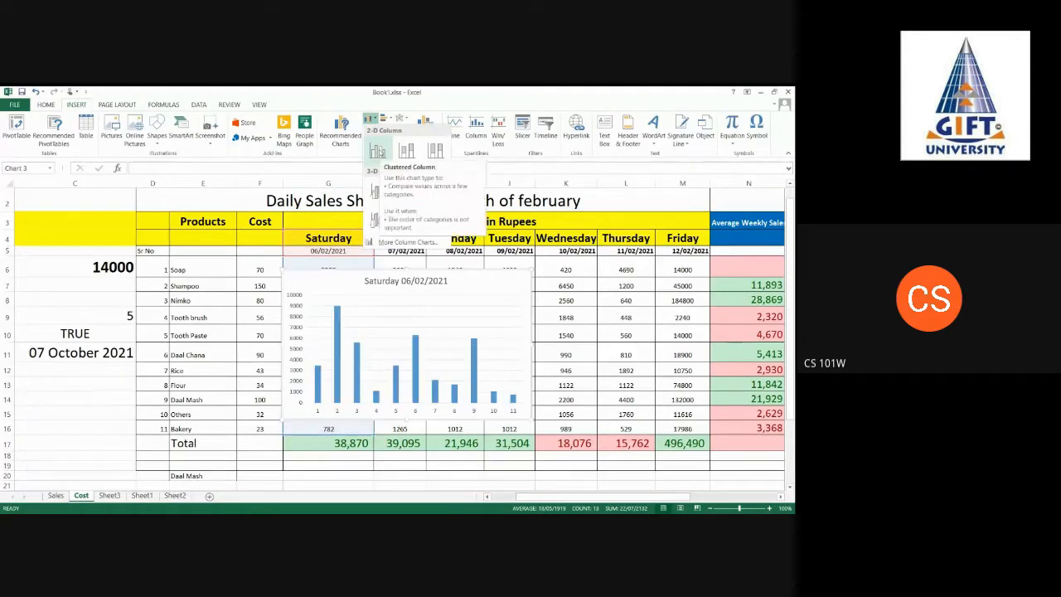
pyautogui.click(377, 152)
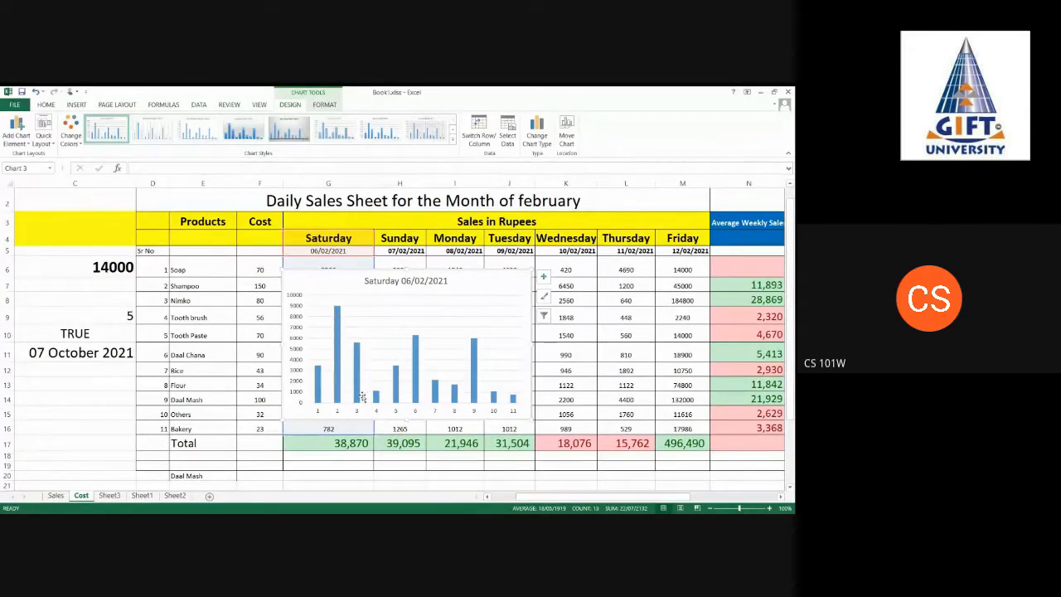
# Step: Move the Saturday column chart sideways over the Monday to Friday columns, so the Saturday figures are uncovered
pyautogui.moveTo(327, 276); pyautogui.dragTo(467, 270)
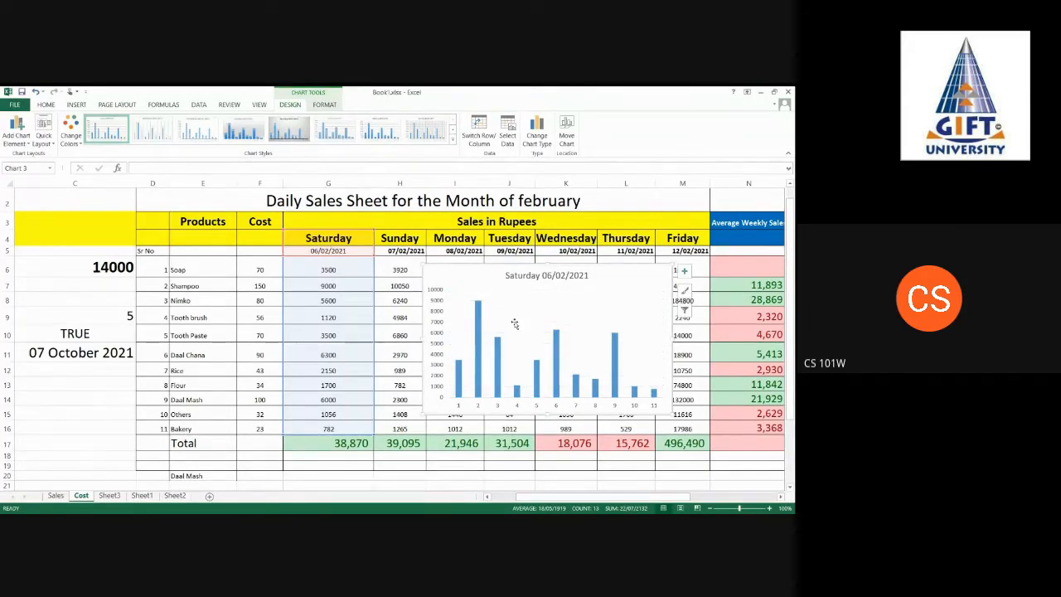
pyautogui.click(540, 301)
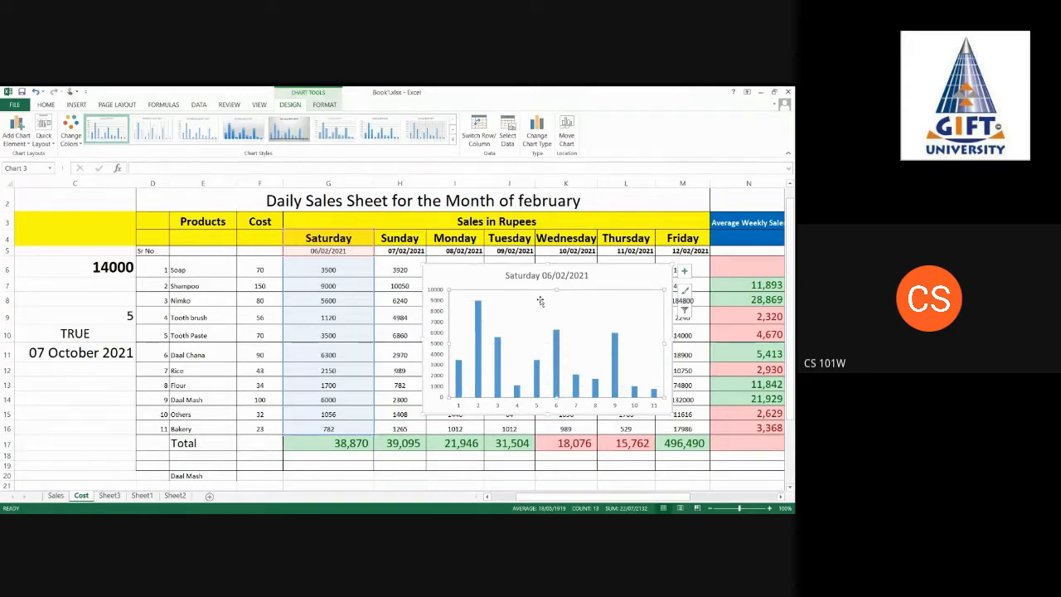
pyautogui.click(492, 269)
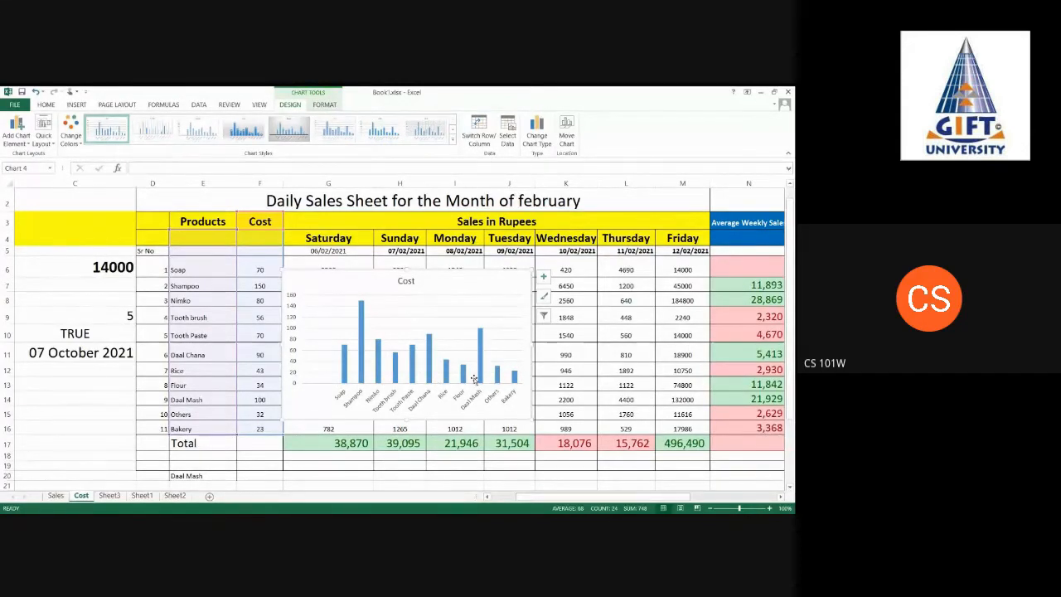
# Step: Replace the Cost column chart with a 2-D pie chart of the same Products and Cost data
pyautogui.click(400, 313)
pyautogui.press('Delete')
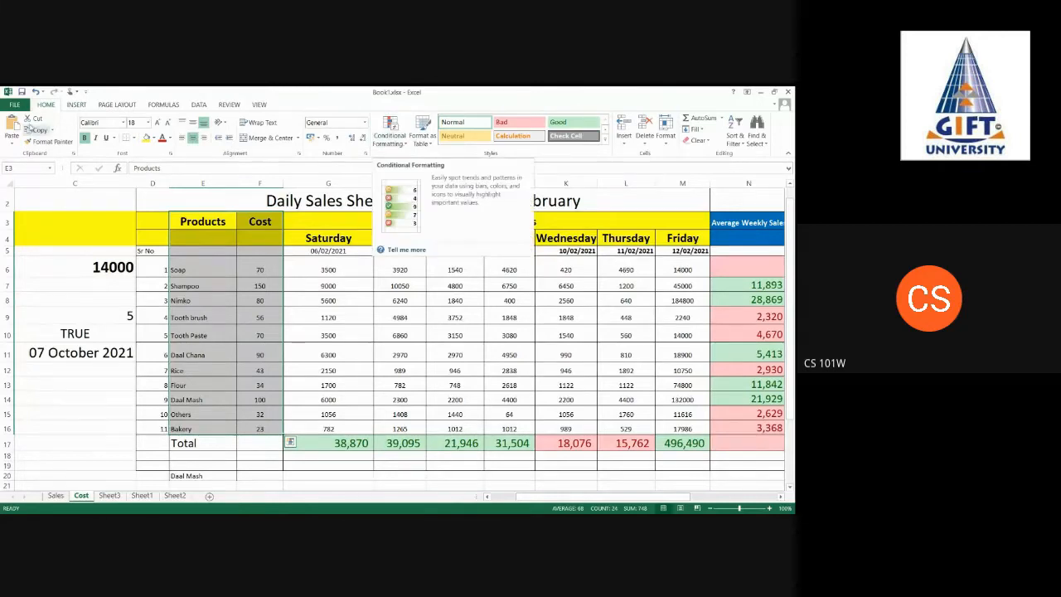
pyautogui.click(76, 105)
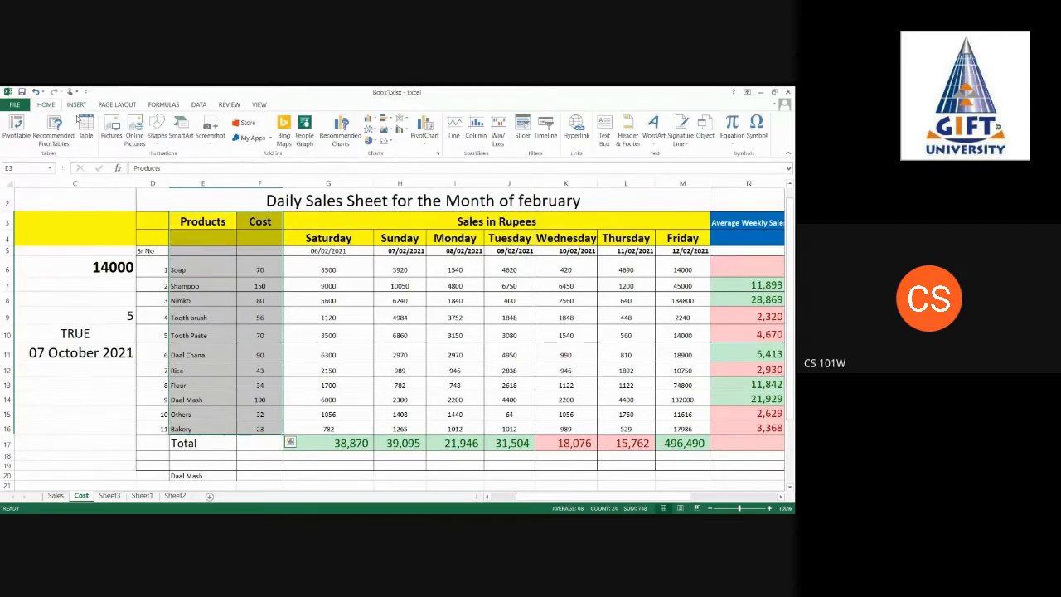
pyautogui.click(371, 142)
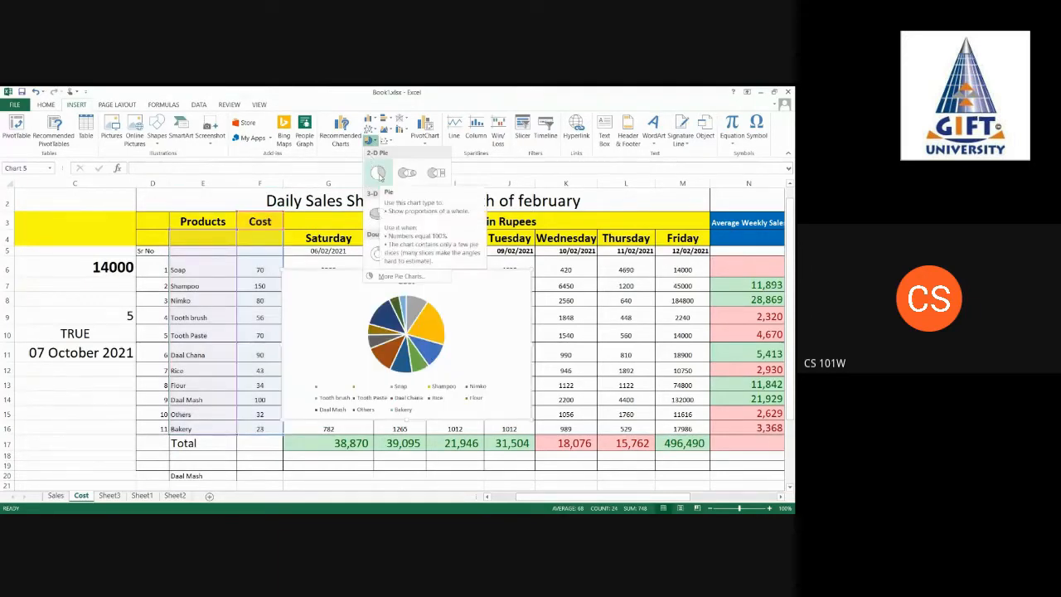
pyautogui.click(377, 172)
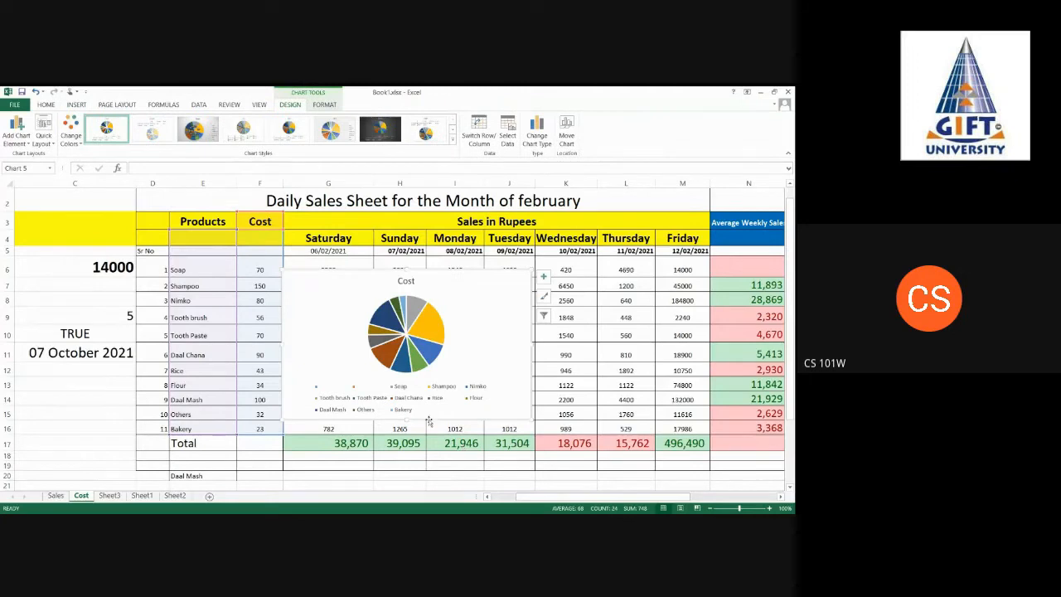
pyautogui.click(432, 331)
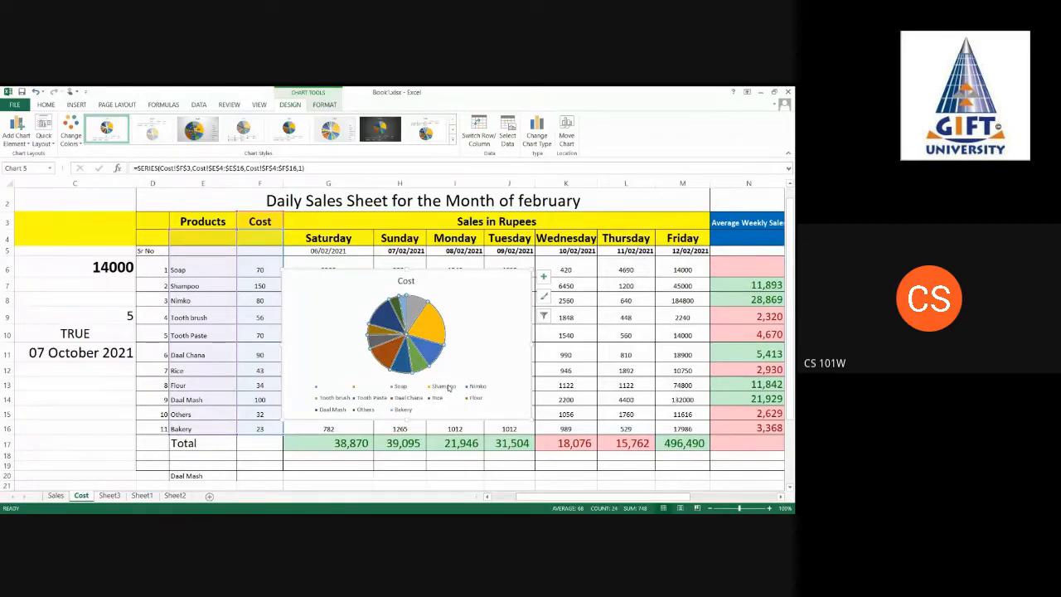
pyautogui.click(464, 335)
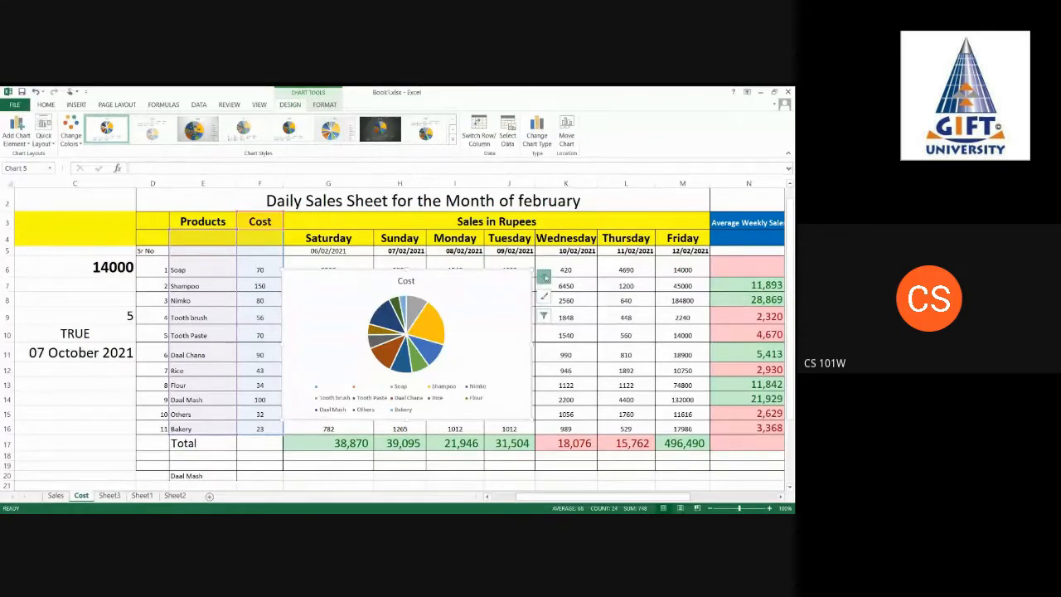
# Step: Place the pie chart's title above the chart and change its text to "Cost Vs Product"
pyautogui.click(543, 277)
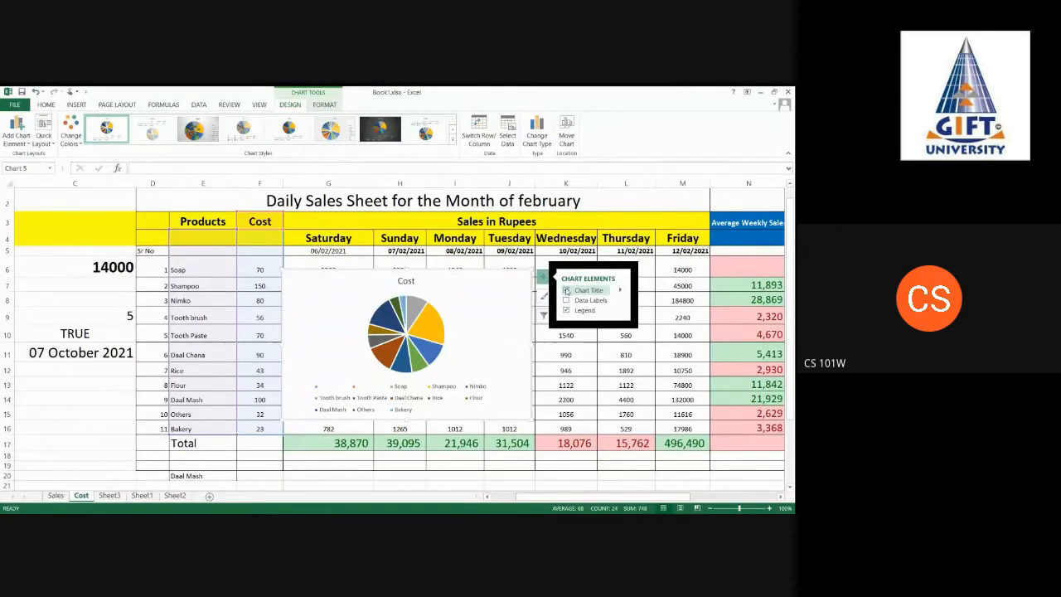
pyautogui.click(620, 290)
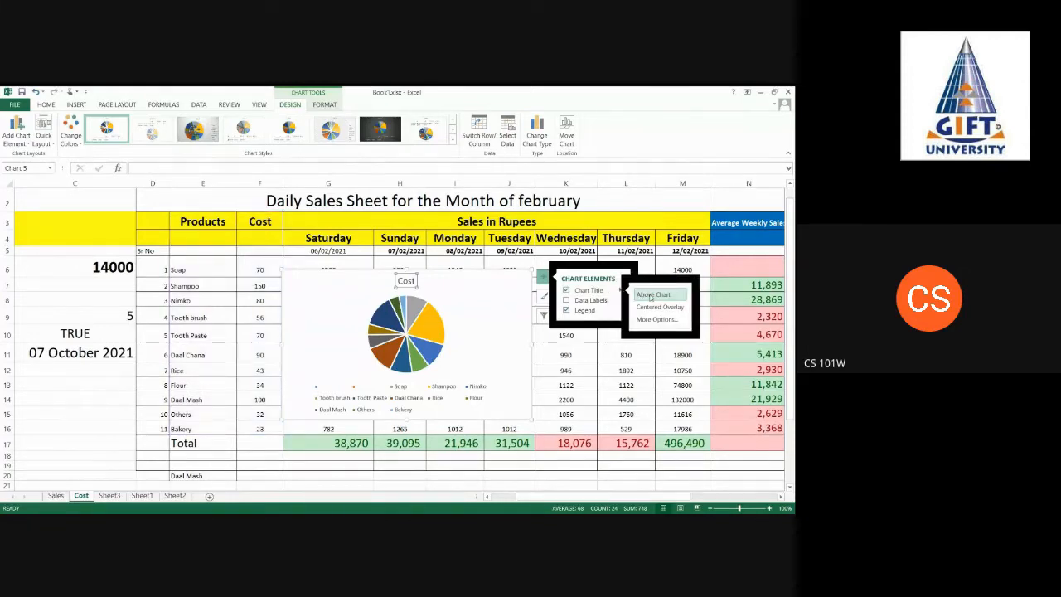
pyautogui.click(652, 295)
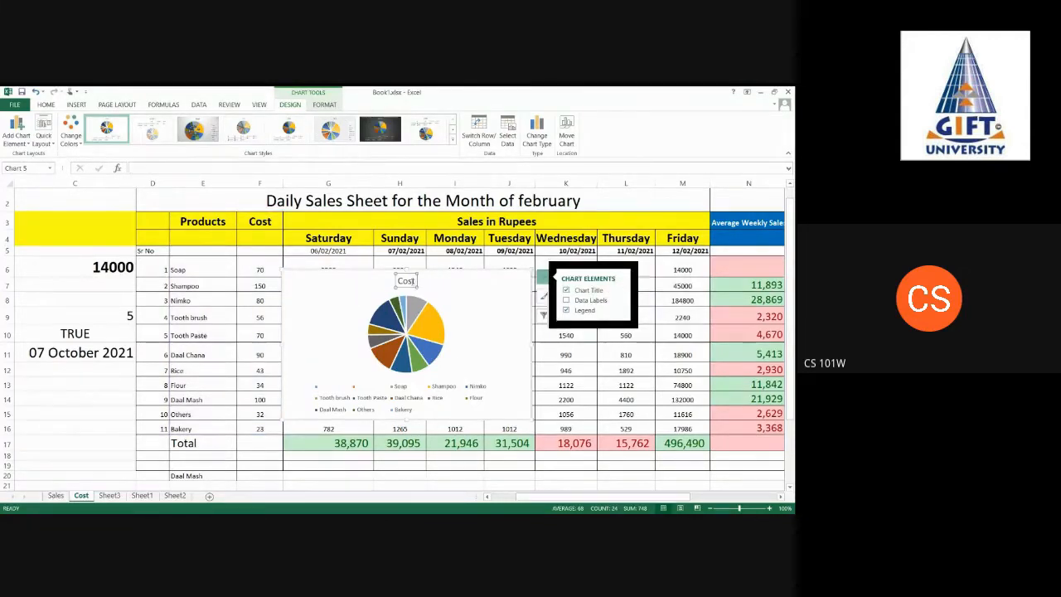
pyautogui.click(412, 281)
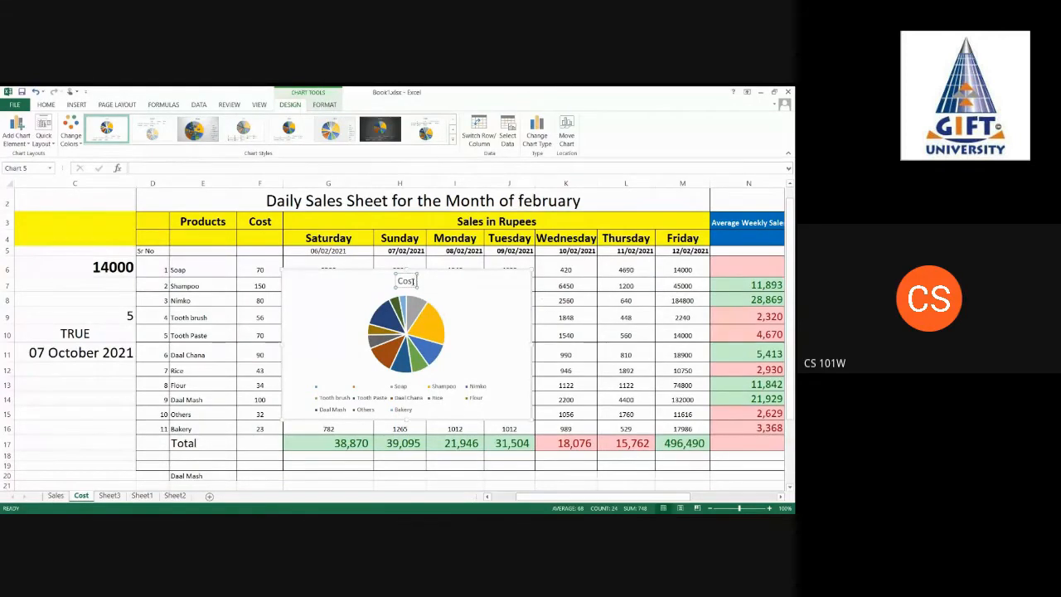
pyautogui.write('Vs Product')
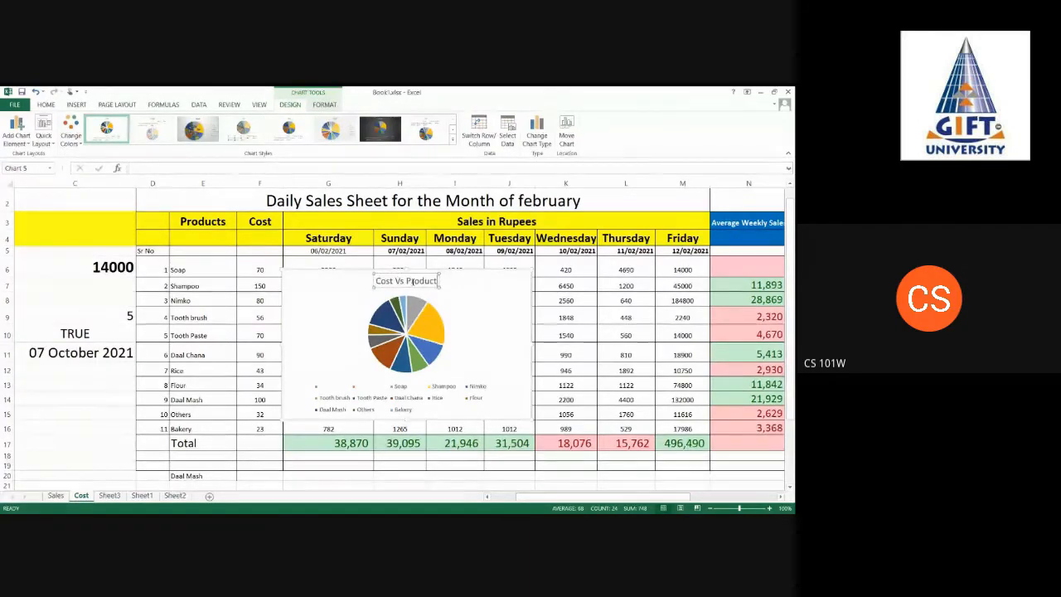
pyautogui.click(507, 294)
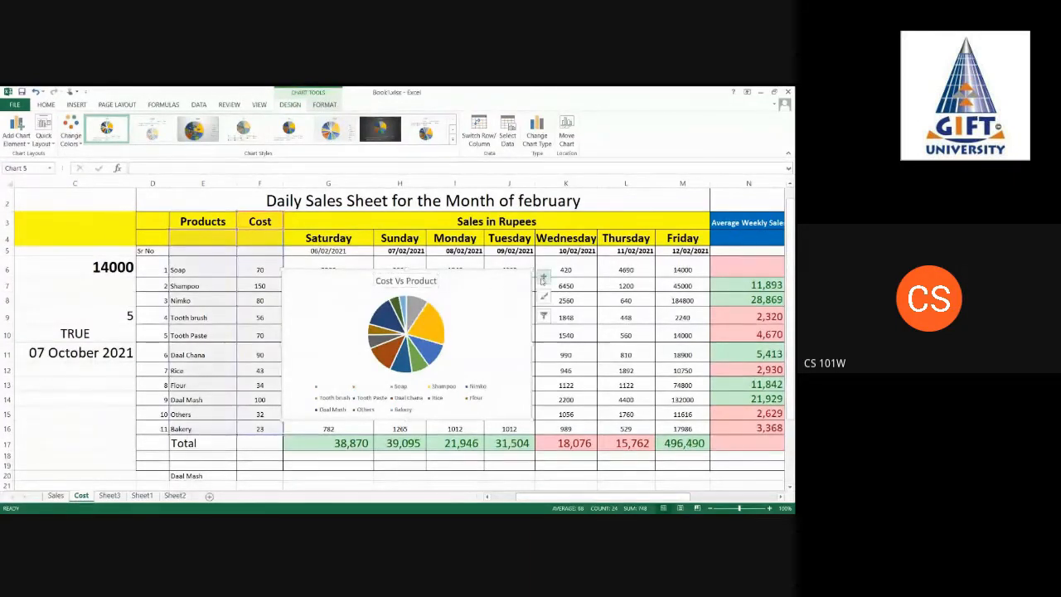
# Step: Add data labels to the pie chart and preview their placement options
pyautogui.click(543, 276)
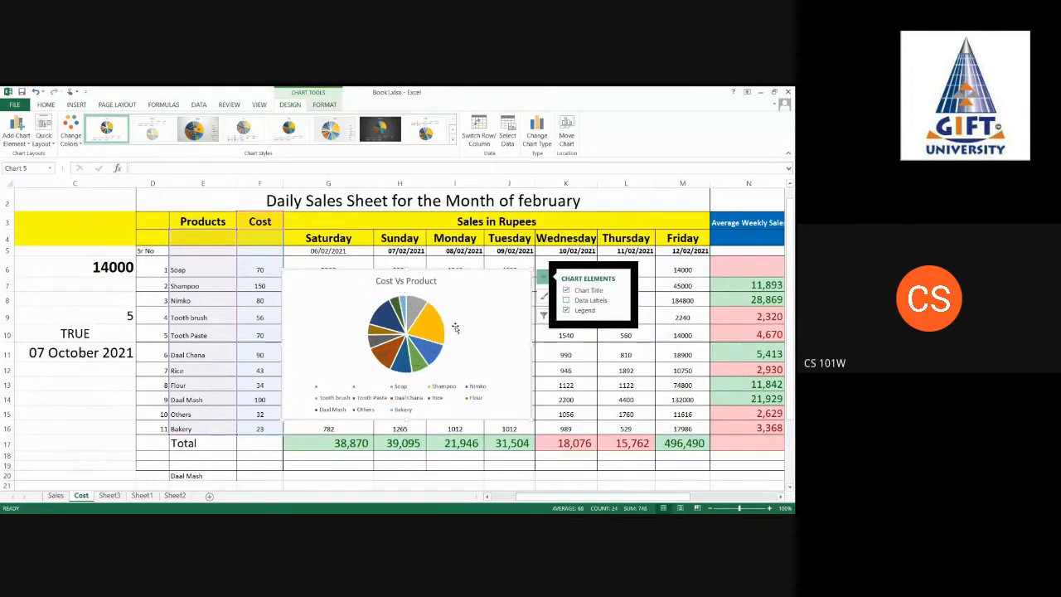
pyautogui.click(568, 300)
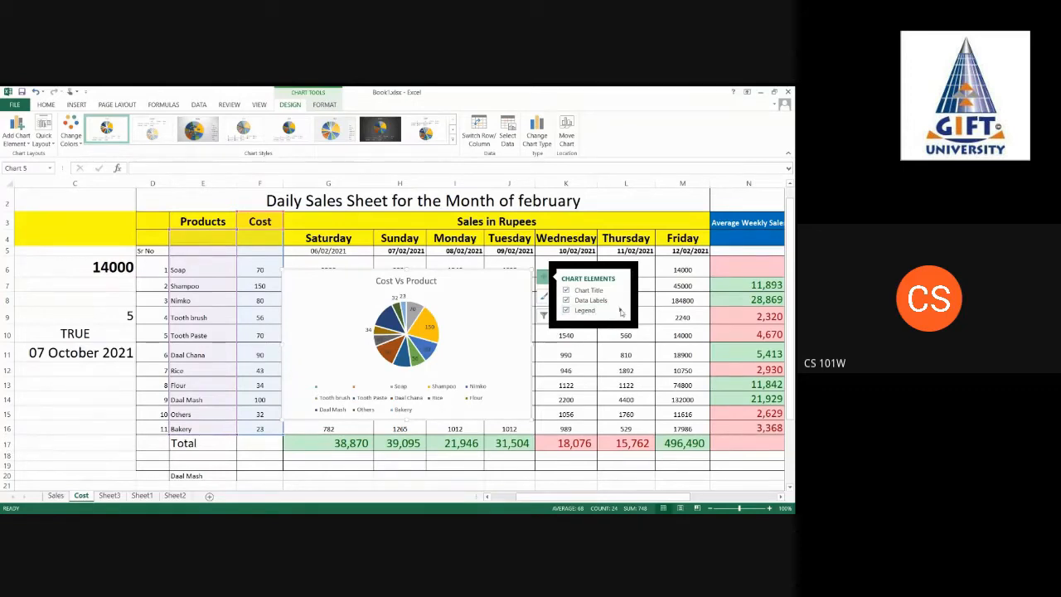
pyautogui.click(601, 300)
pyautogui.click(601, 300)
pyautogui.click(621, 301)
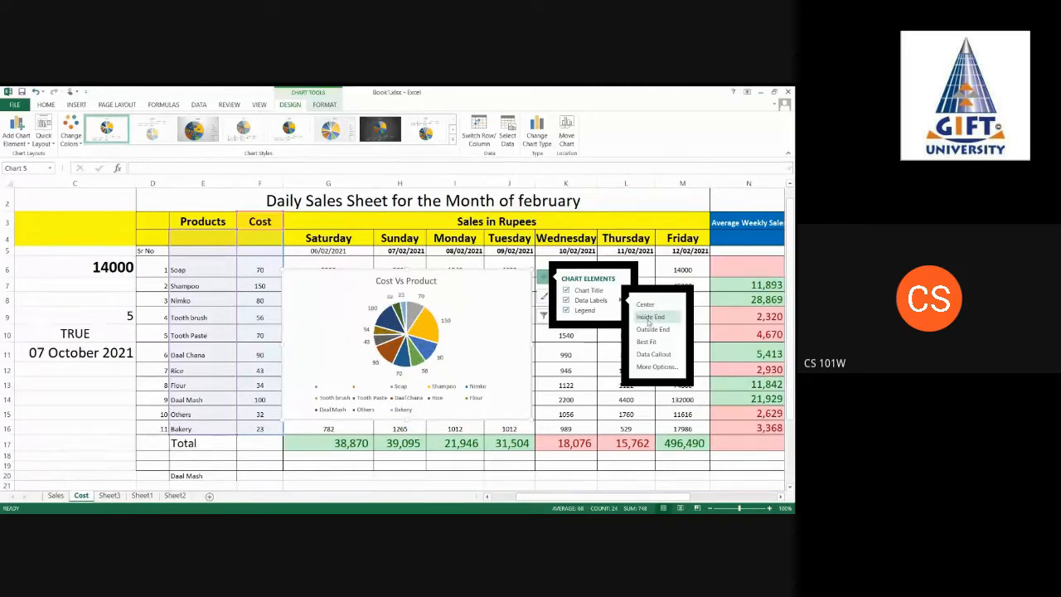
# Step: Turn the pie chart's legend off and on again, and preview its placement options
pyautogui.click(588, 311)
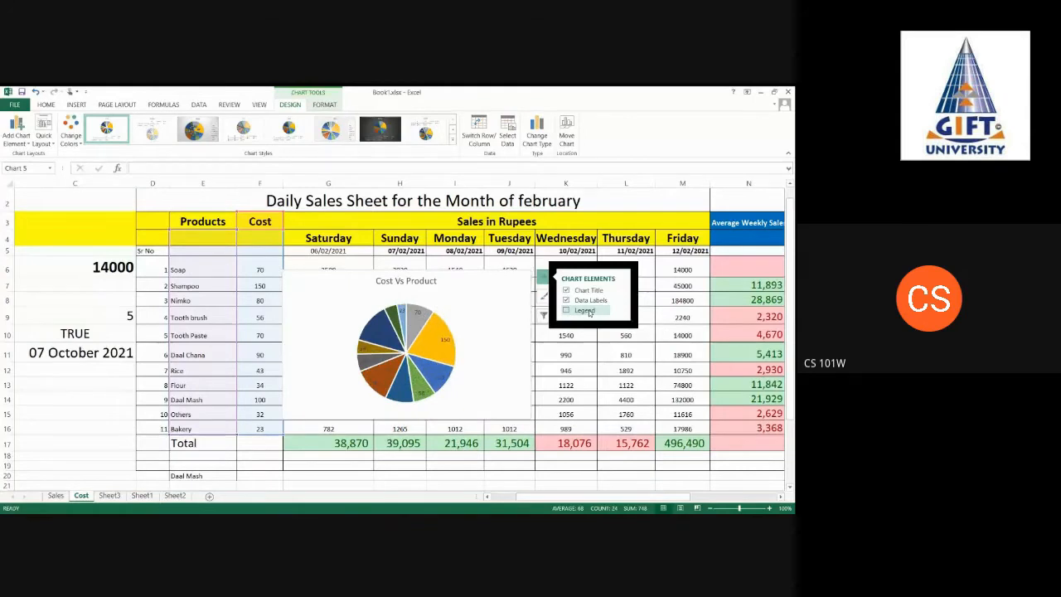
pyautogui.click(567, 310)
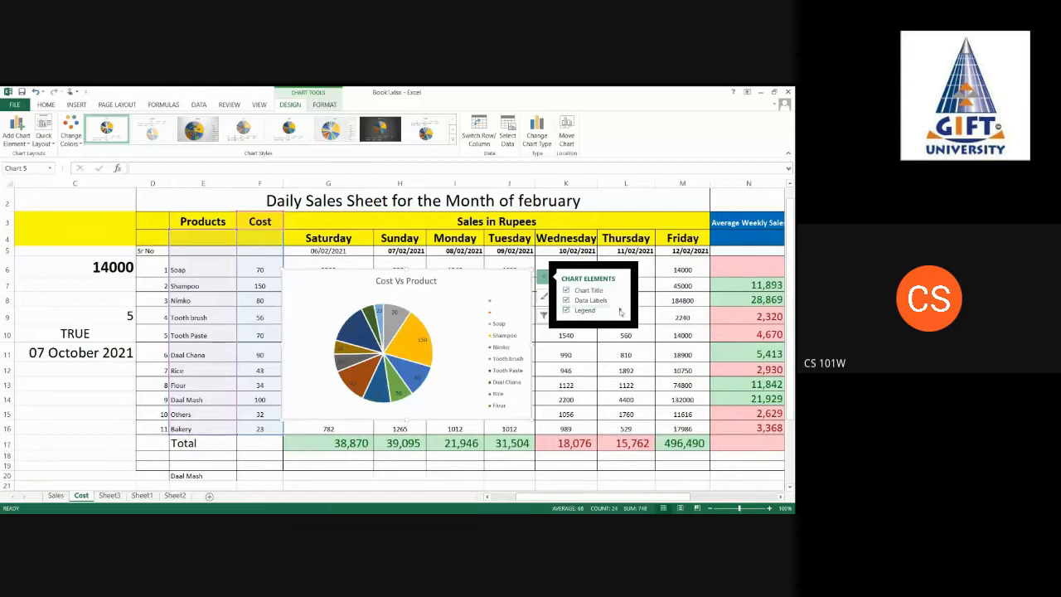
pyautogui.moveTo(620, 312)
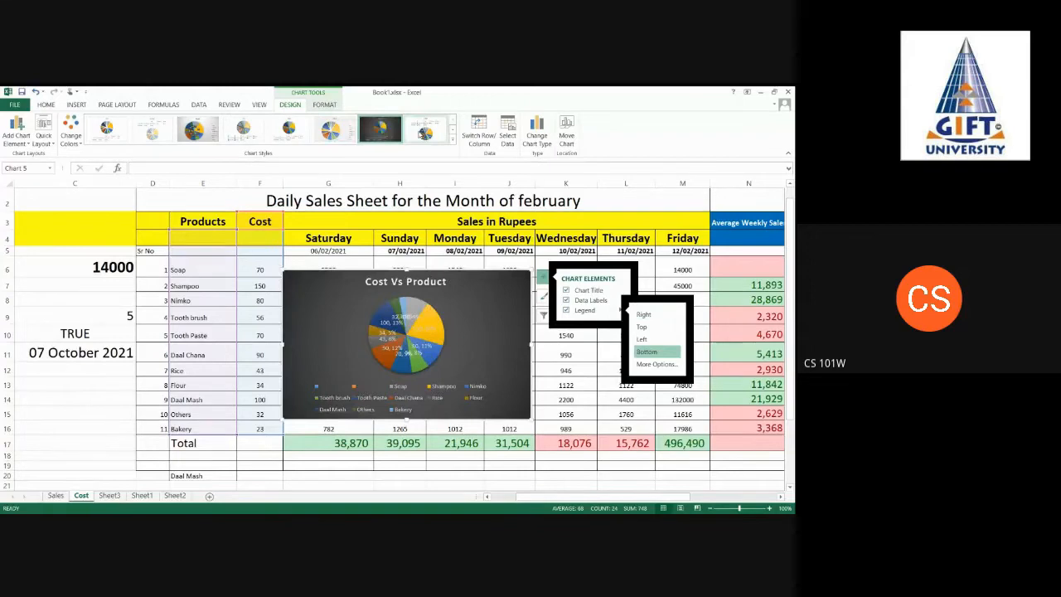
# Step: Apply the ninth preset chart style to the Cost Vs Product pie chart
pyautogui.click(452, 141)
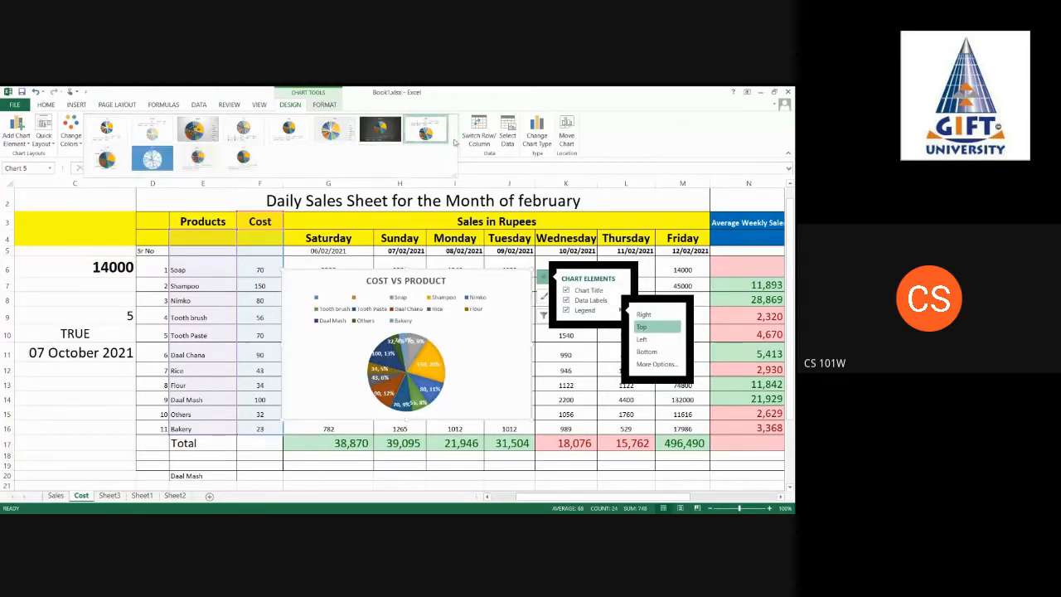
pyautogui.click(109, 154)
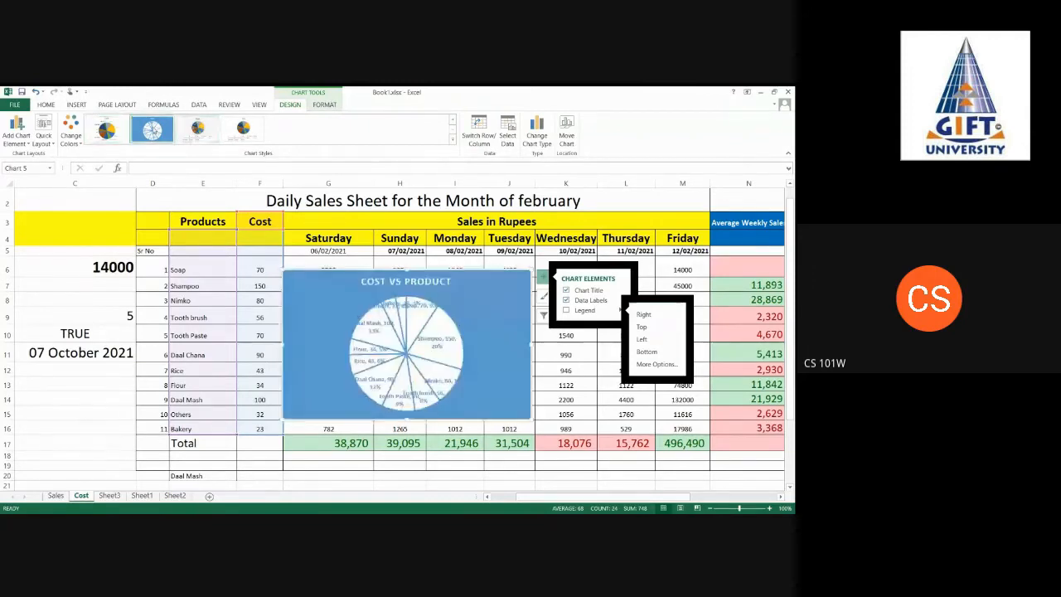
pyautogui.click(45, 104)
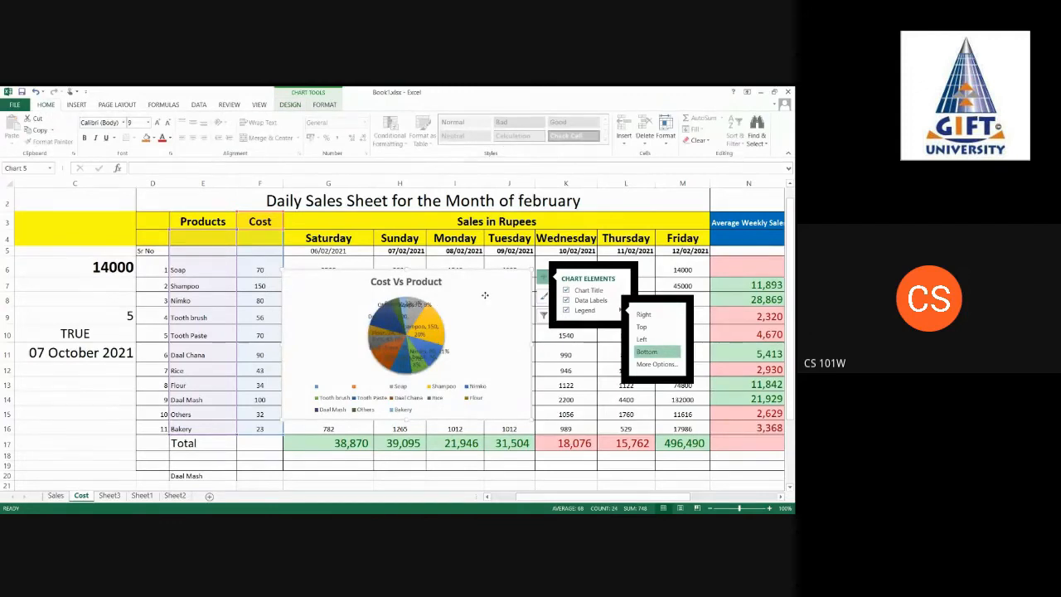
# Step: Delete the Cost Vs Product pie chart from the sheet
pyautogui.press('Escape')
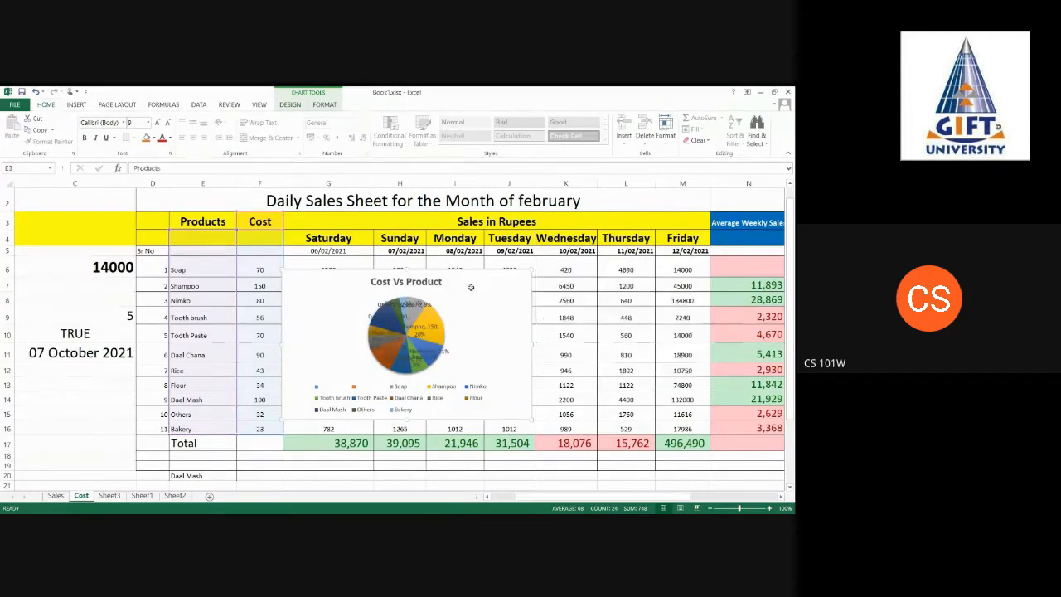
pyautogui.press('Delete')
pyautogui.click(388, 333)
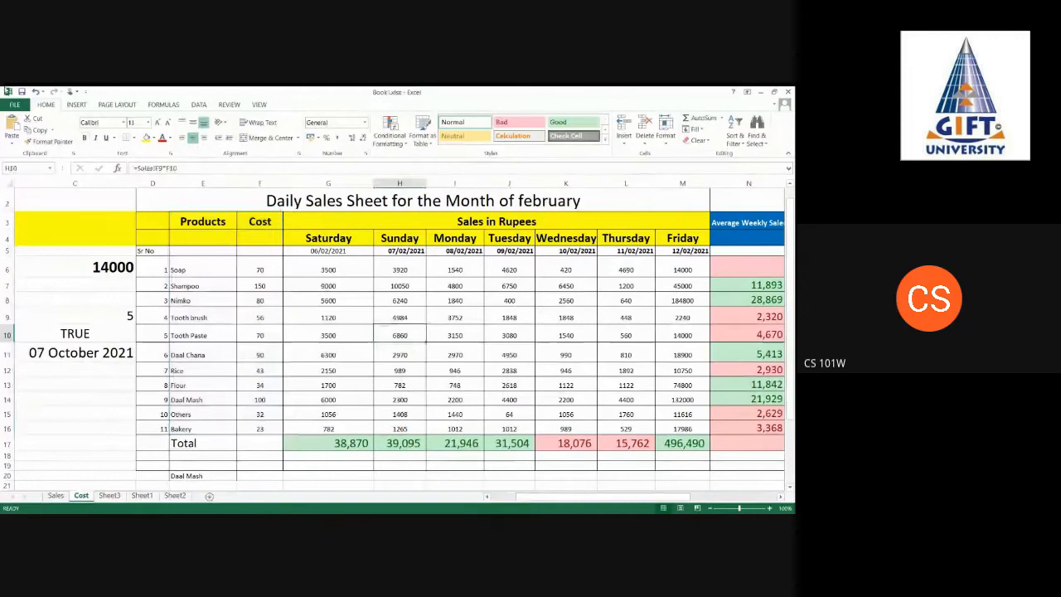
pyautogui.click(76, 104)
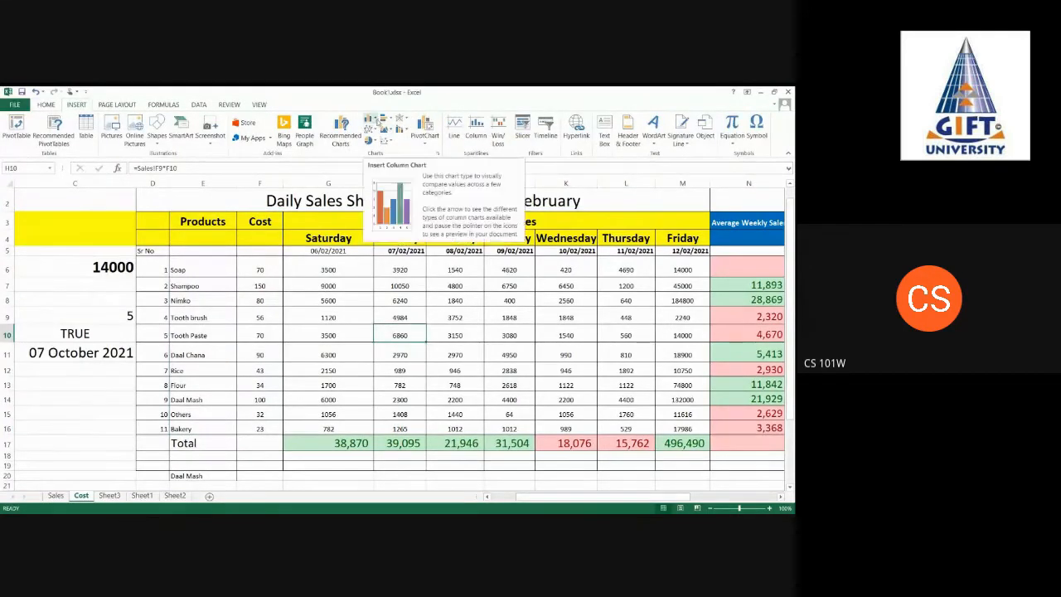
pyautogui.click(372, 120)
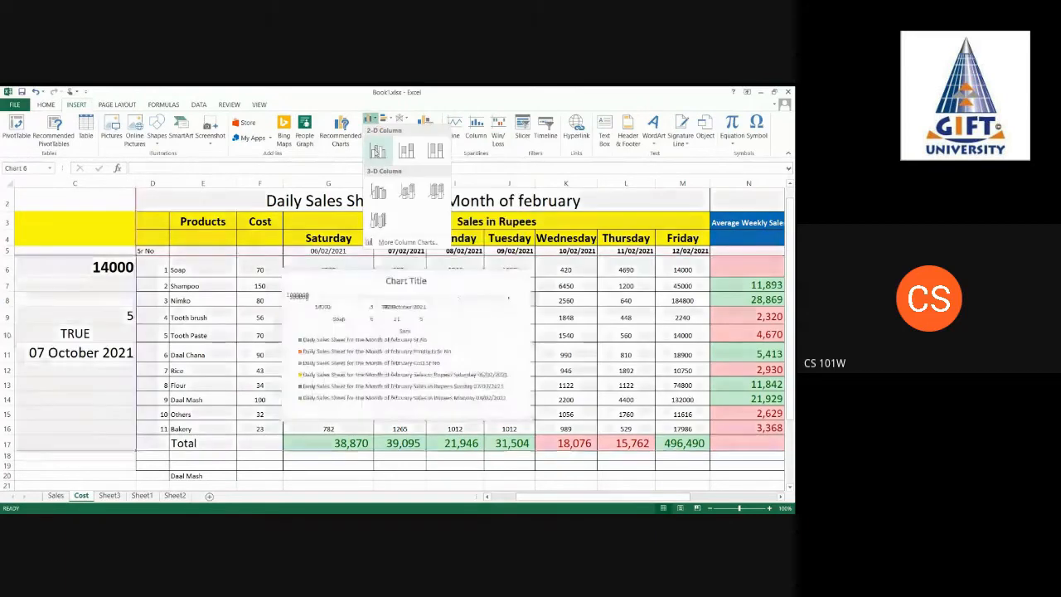
pyautogui.click(224, 298)
pyautogui.click(213, 251)
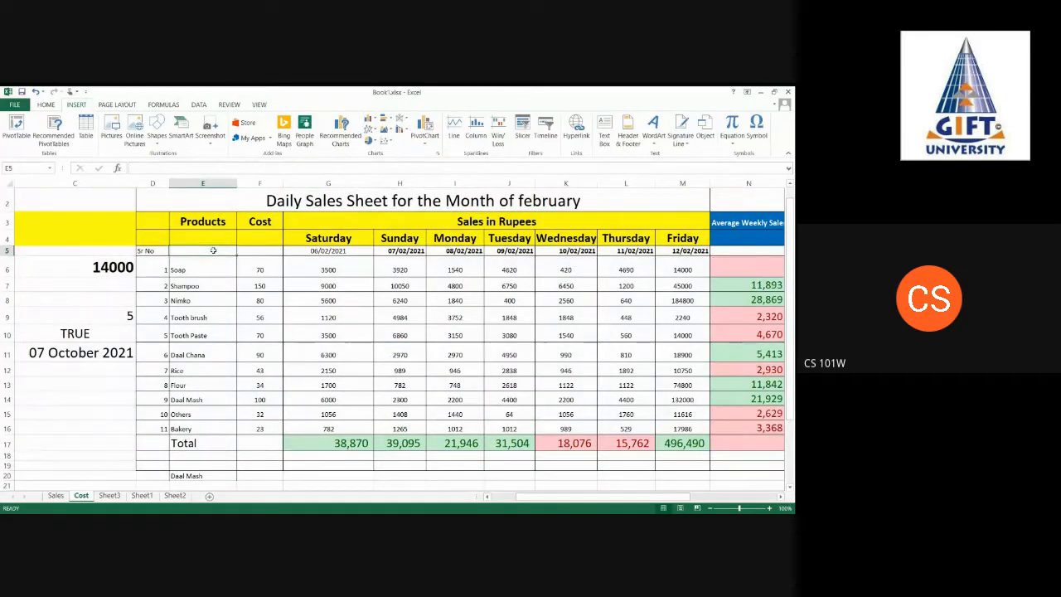
pyautogui.moveTo(205, 218); pyautogui.dragTo(216, 426)
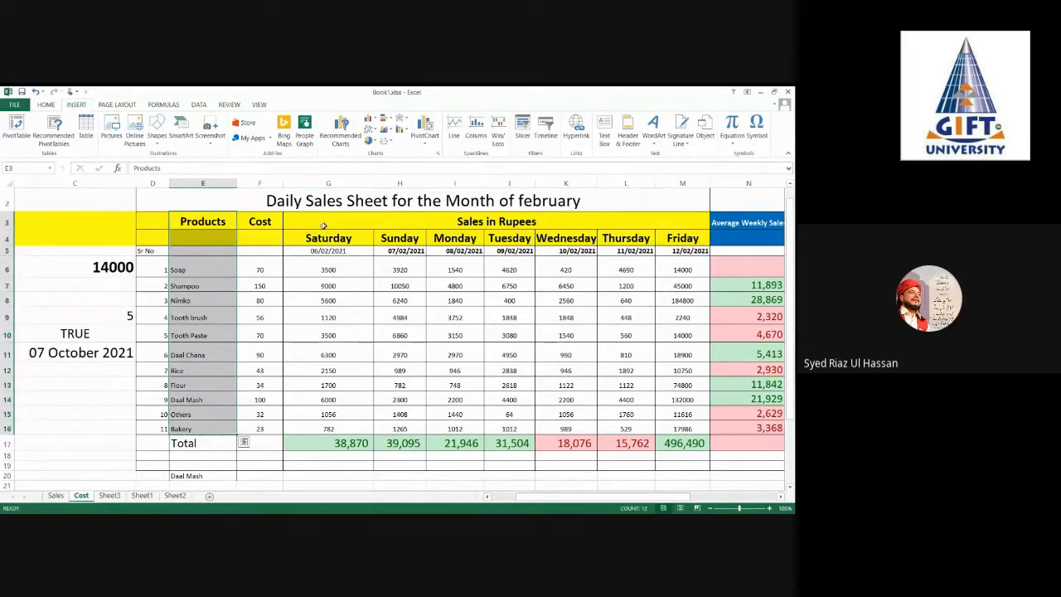
pyautogui.moveTo(323, 226); pyautogui.dragTo(339, 423)
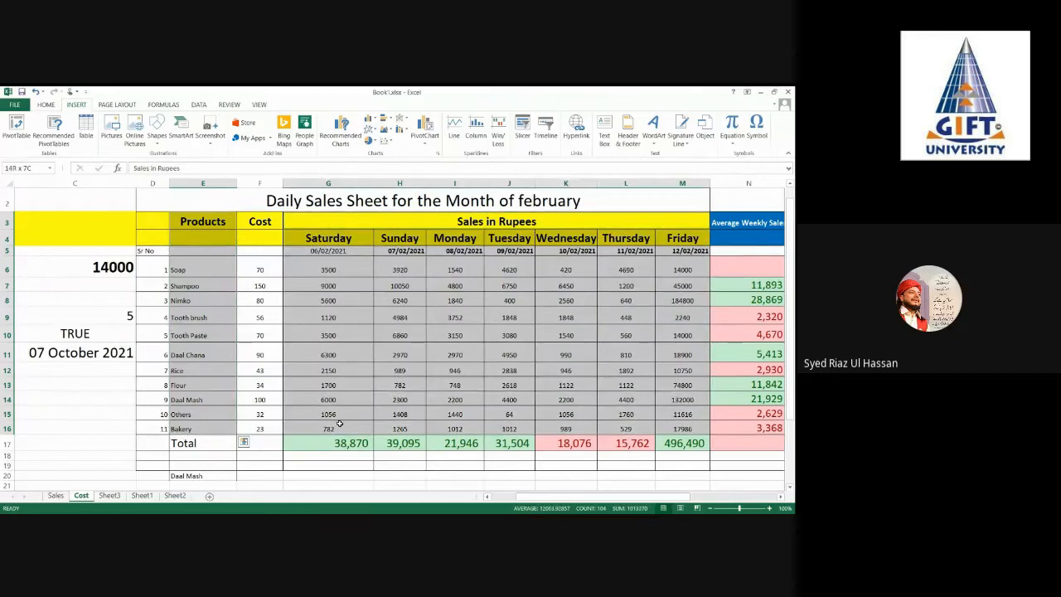
pyautogui.click(289, 222)
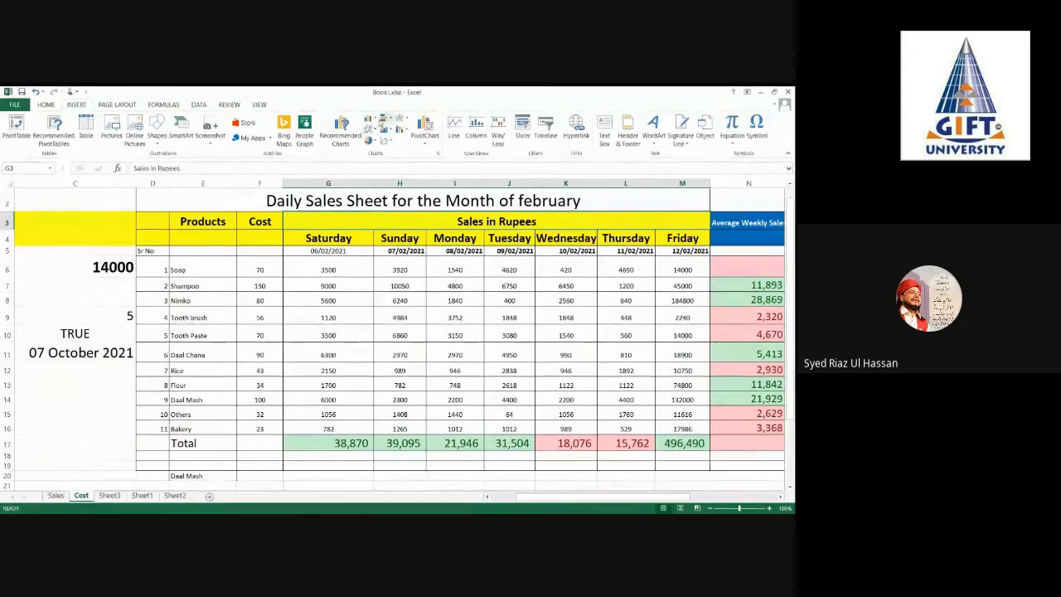
pyautogui.click(371, 143)
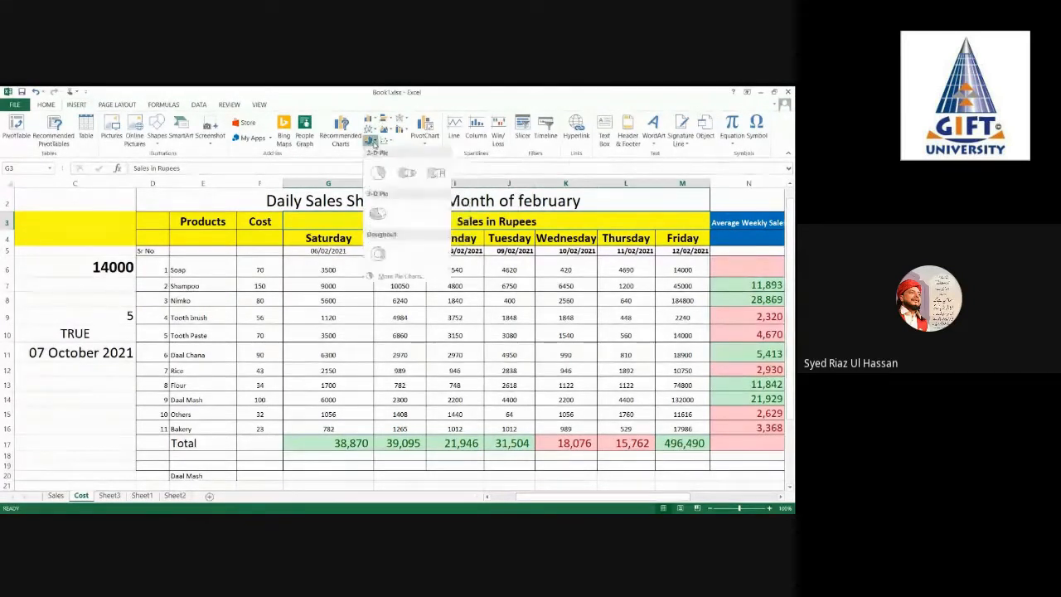
pyautogui.click(387, 344)
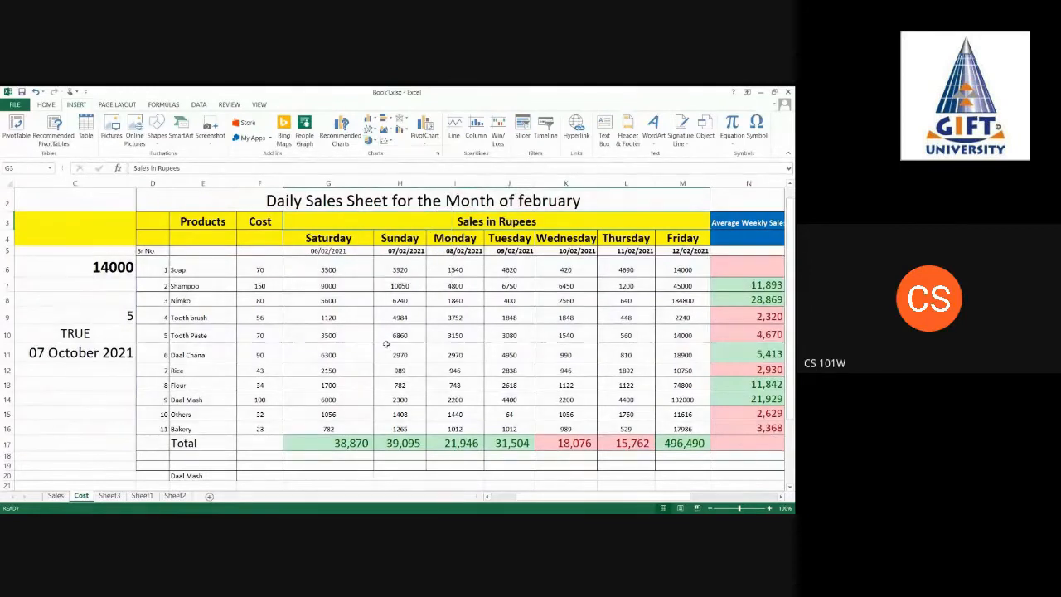
pyautogui.moveTo(202, 222); pyautogui.dragTo(239, 437)
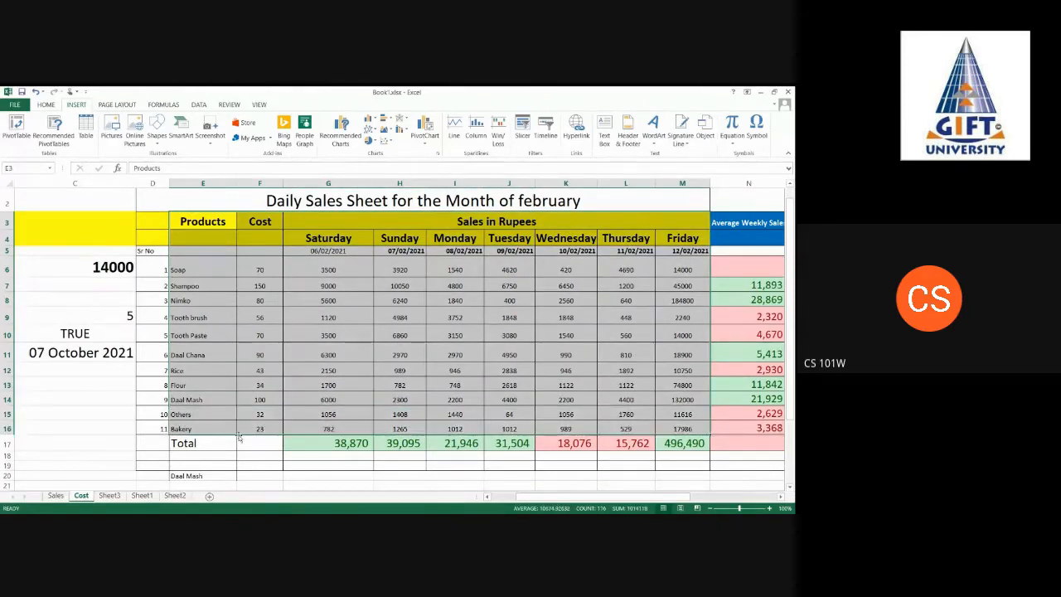
pyautogui.click(249, 455)
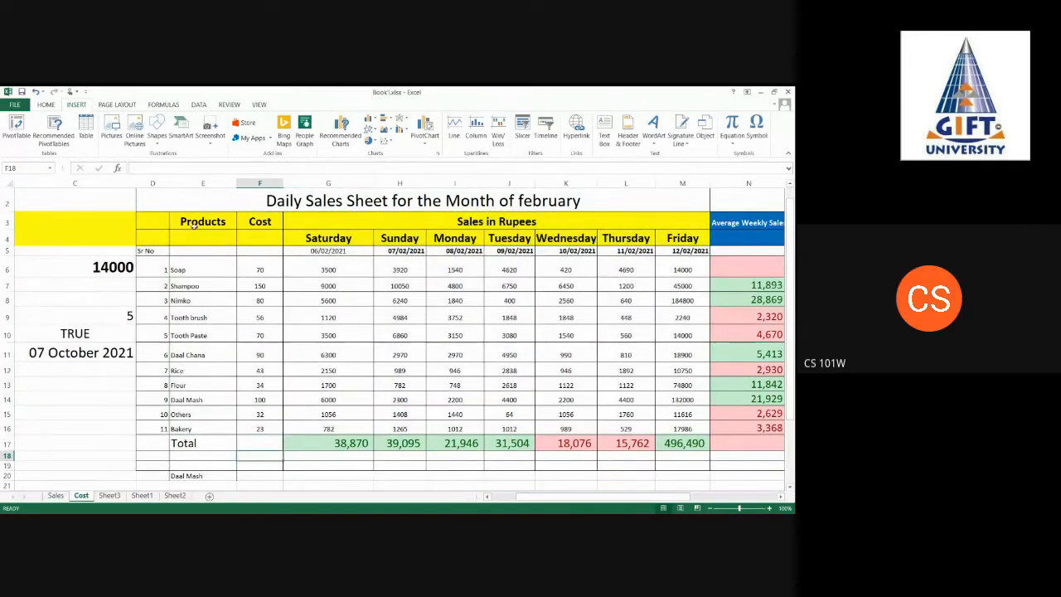
pyautogui.moveTo(203, 223); pyautogui.dragTo(209, 429)
pyautogui.moveTo(334, 221); pyautogui.dragTo(342, 425)
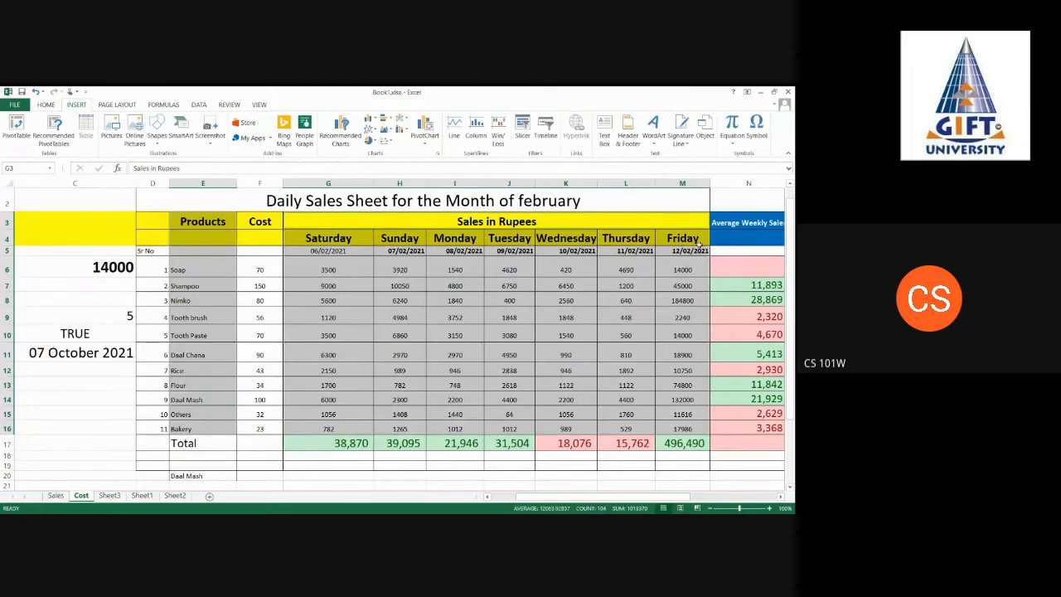
pyautogui.click(679, 203)
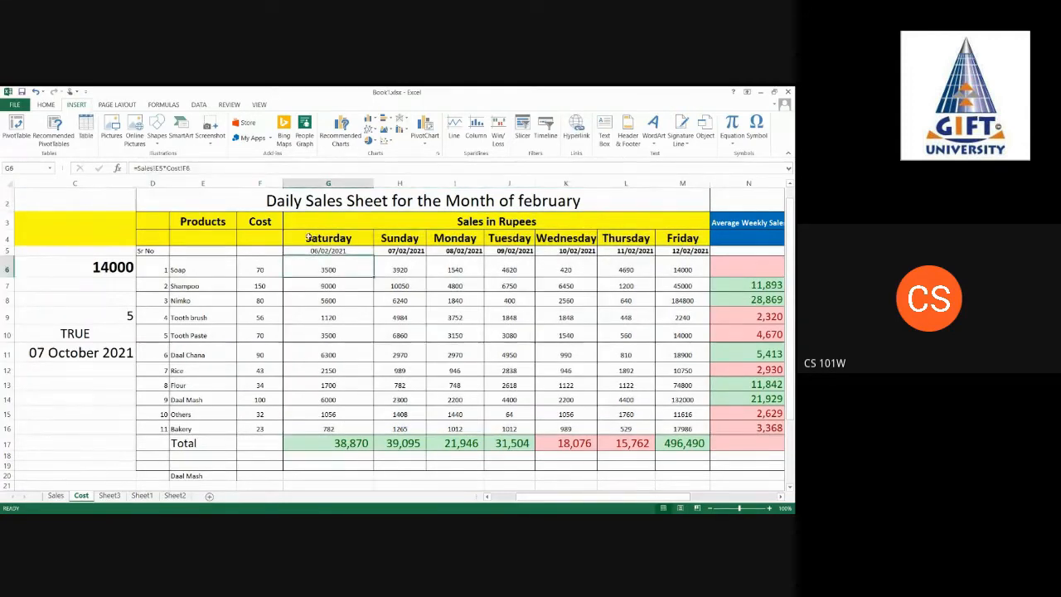
pyautogui.moveTo(328, 238); pyautogui.dragTo(325, 429)
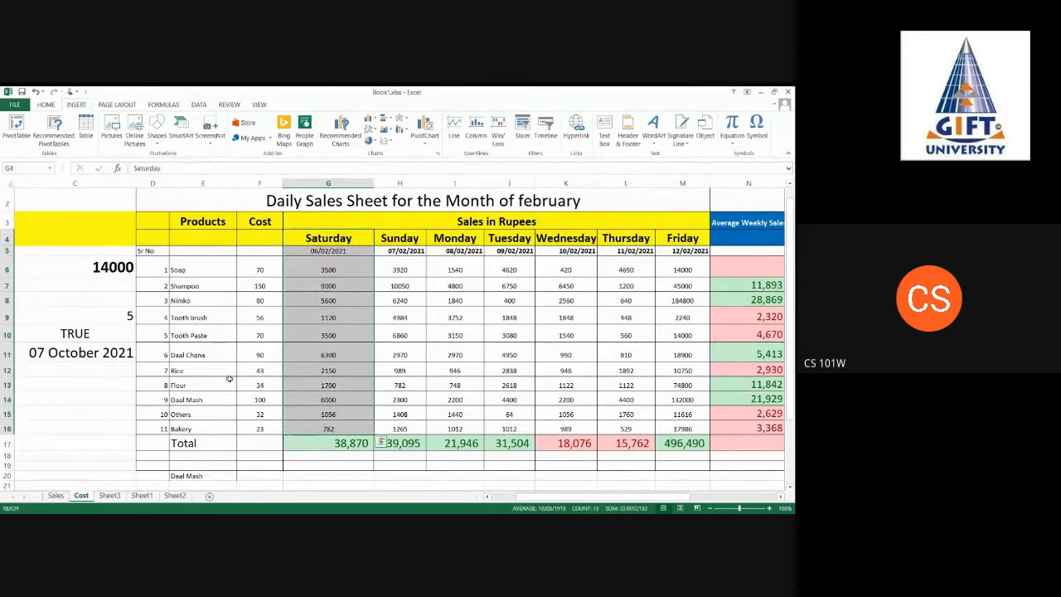
pyautogui.moveTo(189, 239); pyautogui.dragTo(191, 427)
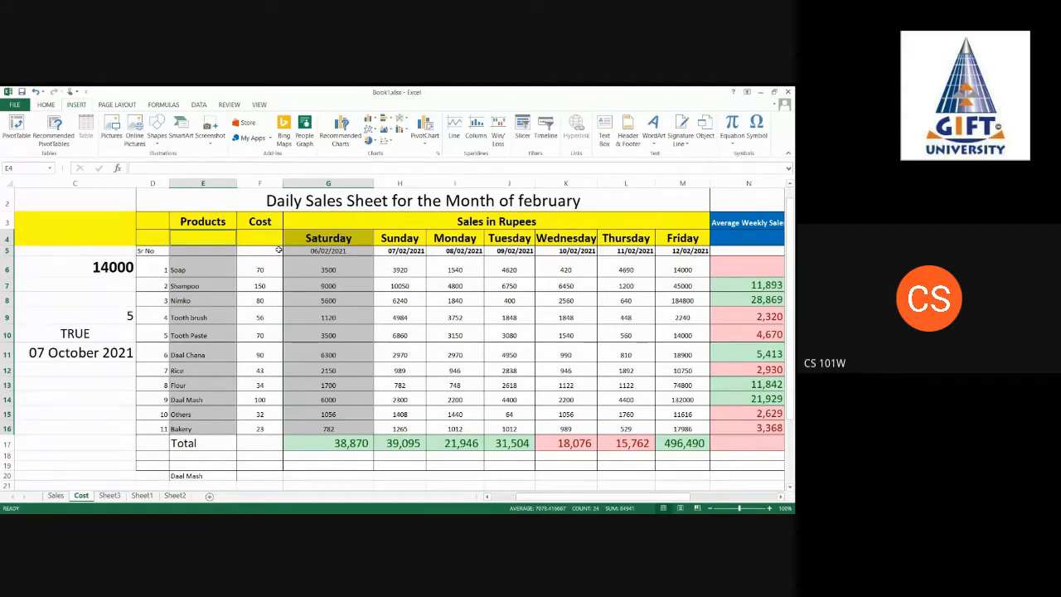
# Step: Move the Products heading down one cell to E4, level with the weekday headings
pyautogui.click(202, 220)
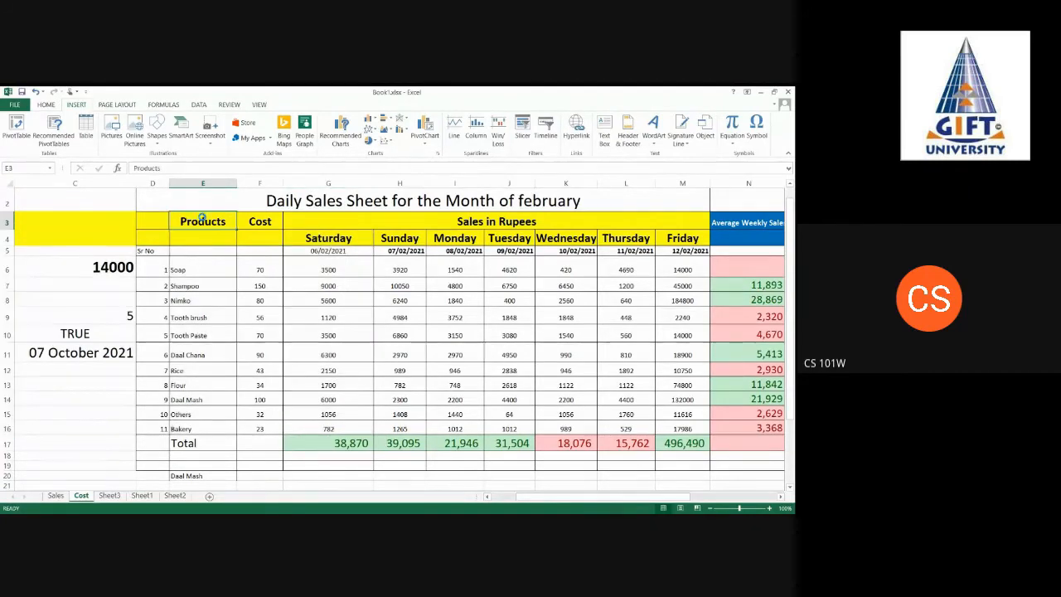
pyautogui.hotkey('ctrl', 'c')
pyautogui.click(209, 238)
pyautogui.hotkey('ctrl', 'v')
# Step: Insert a 2-D clustered column chart of the Saturday sales by product, and remove it from the sheet
pyautogui.moveTo(209, 239); pyautogui.dragTo(214, 430)
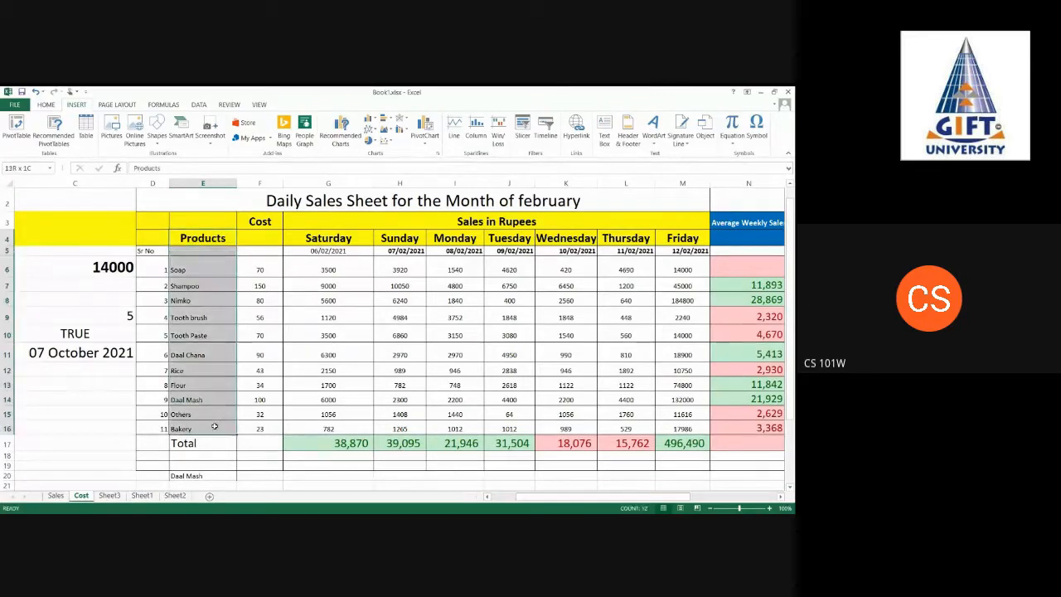
pyautogui.moveTo(320, 240); pyautogui.dragTo(323, 429)
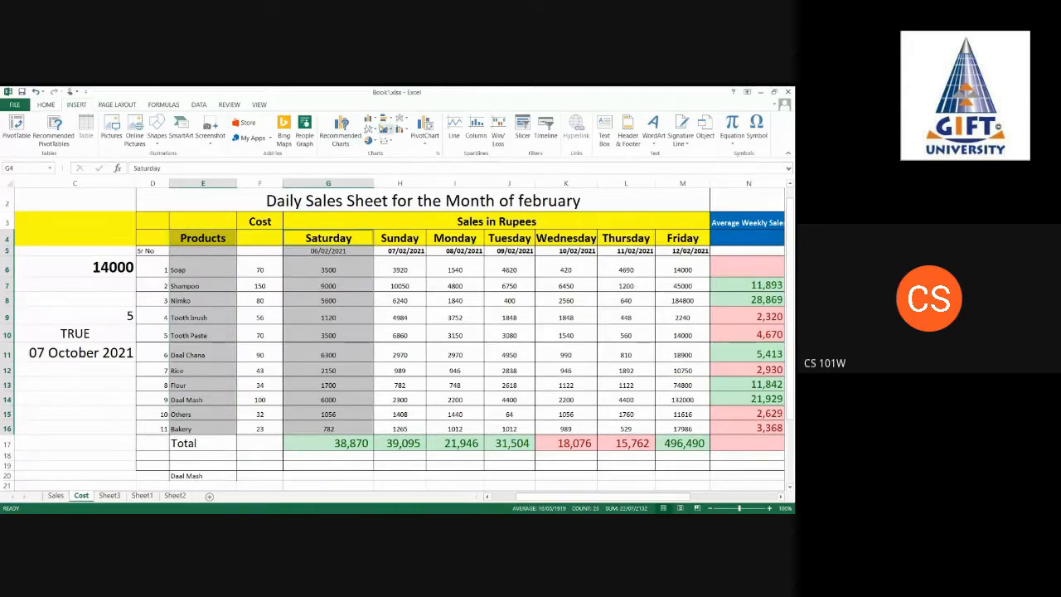
pyautogui.click(370, 120)
pyautogui.click(377, 150)
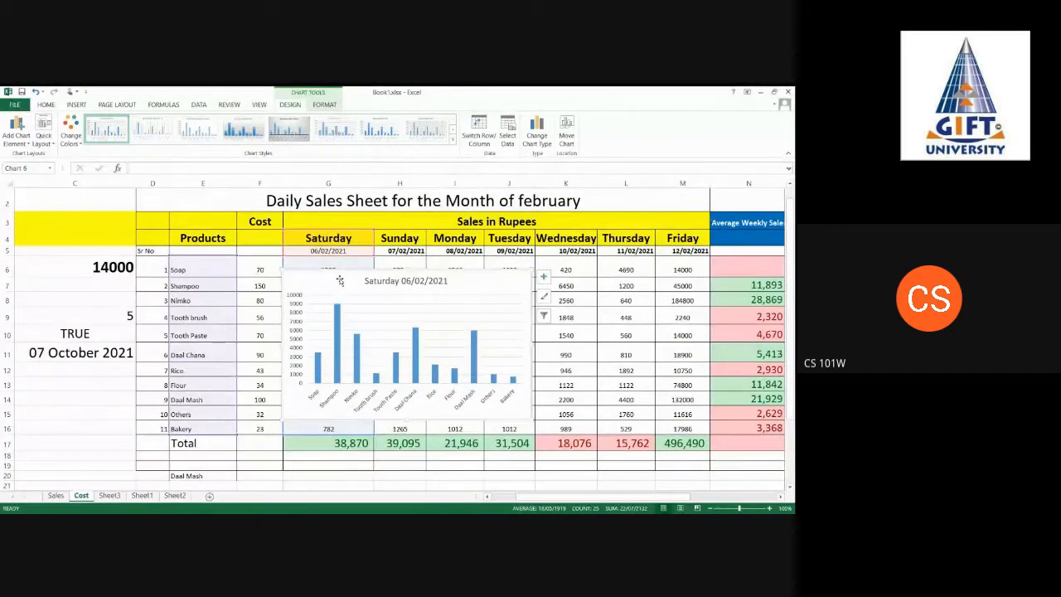
pyautogui.press('Escape')
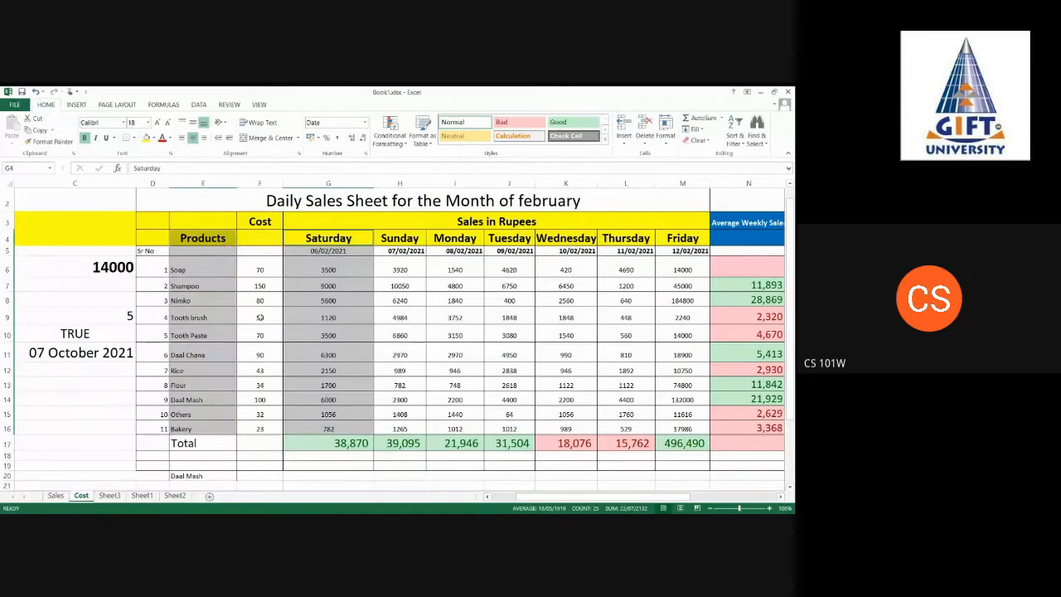
pyautogui.press('Right')
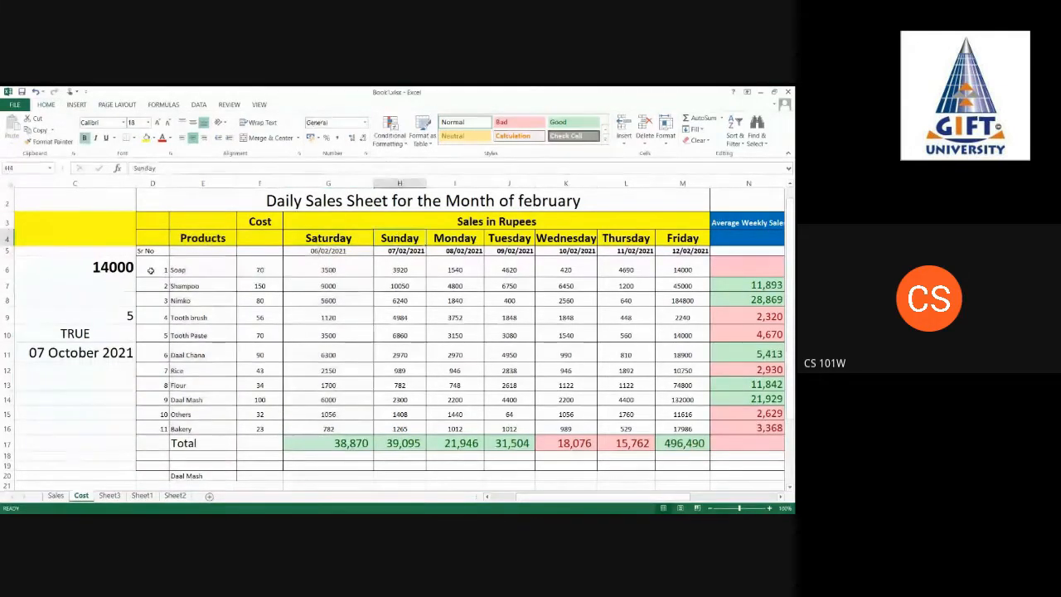
# Step: Insert a 2-D clustered column chart from the Products column and the Sunday sales column, both down to Bakery
pyautogui.moveTo(202, 238); pyautogui.dragTo(201, 427)
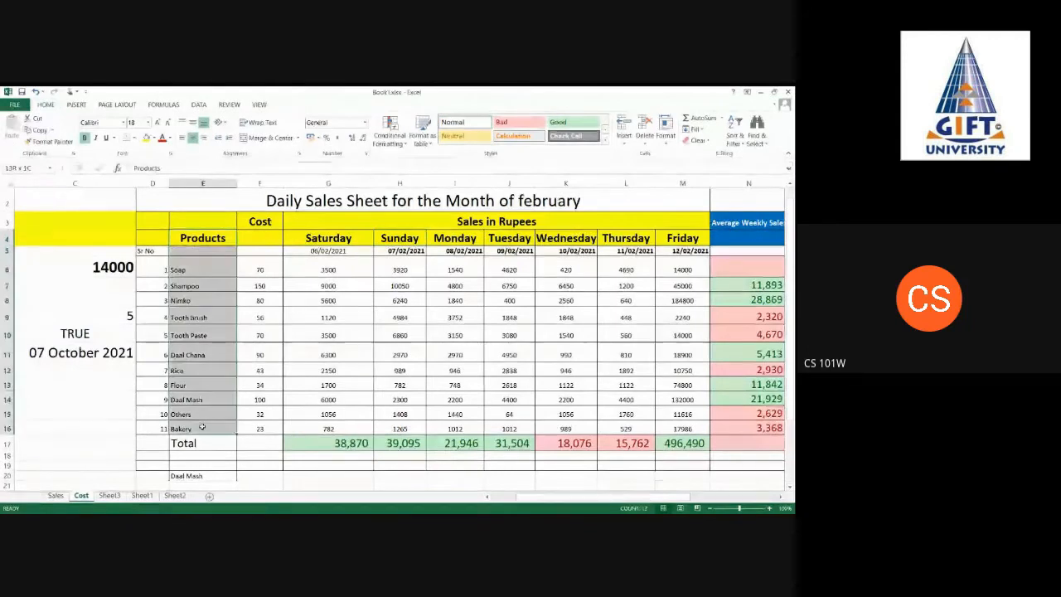
pyautogui.moveTo(399, 238); pyautogui.dragTo(399, 428)
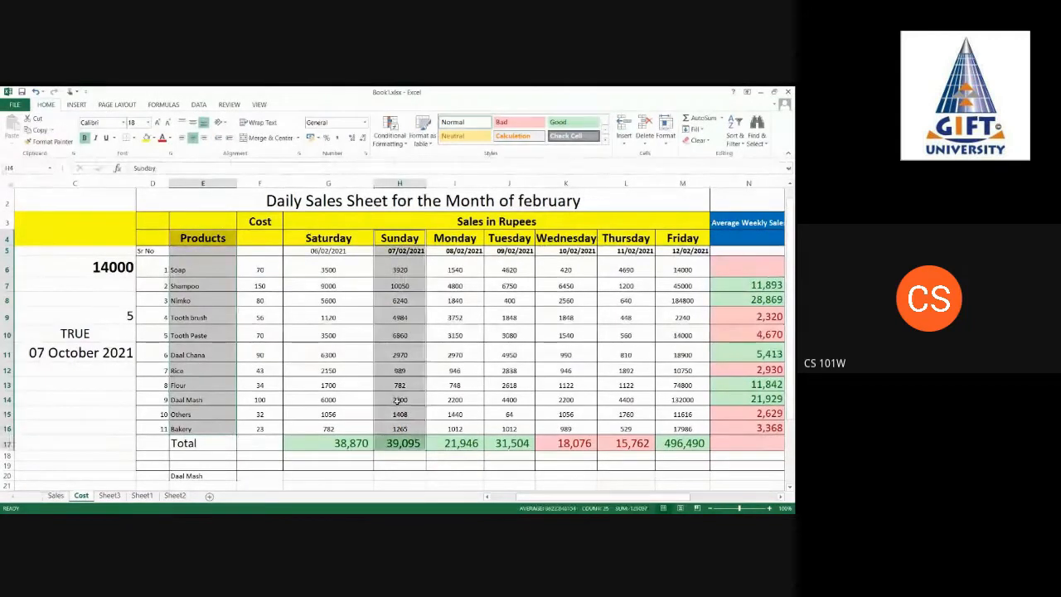
pyautogui.moveTo(202, 241); pyautogui.dragTo(222, 431)
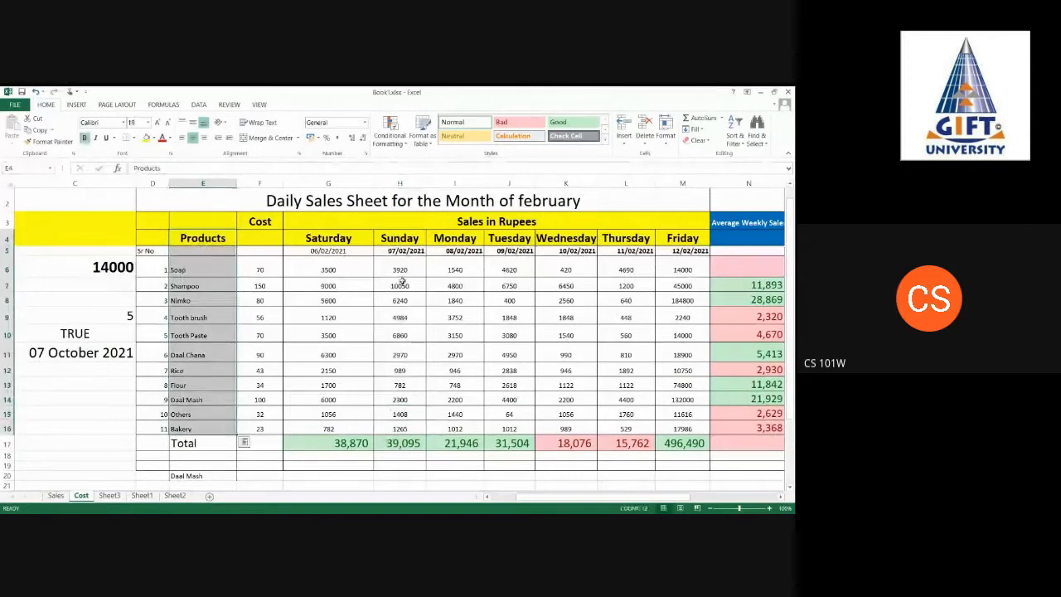
pyautogui.moveTo(400, 237); pyautogui.dragTo(421, 426)
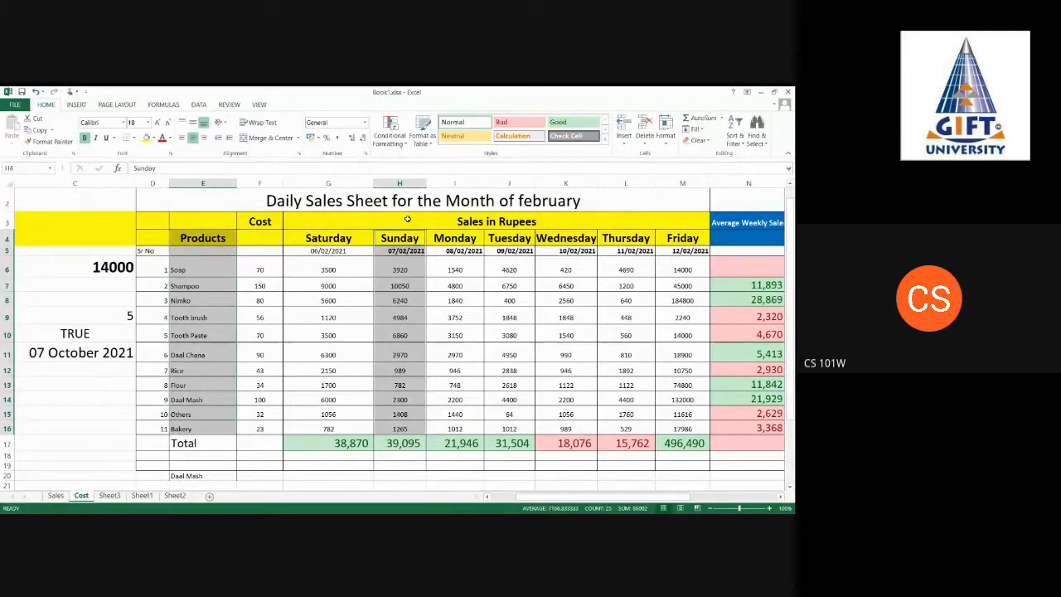
pyautogui.click(76, 105)
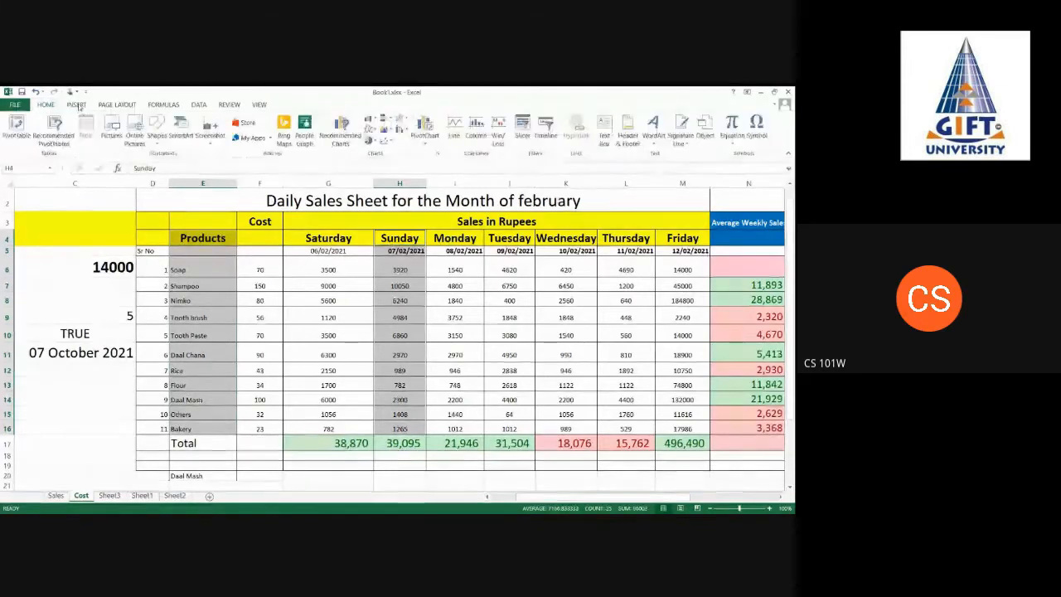
pyautogui.click(372, 121)
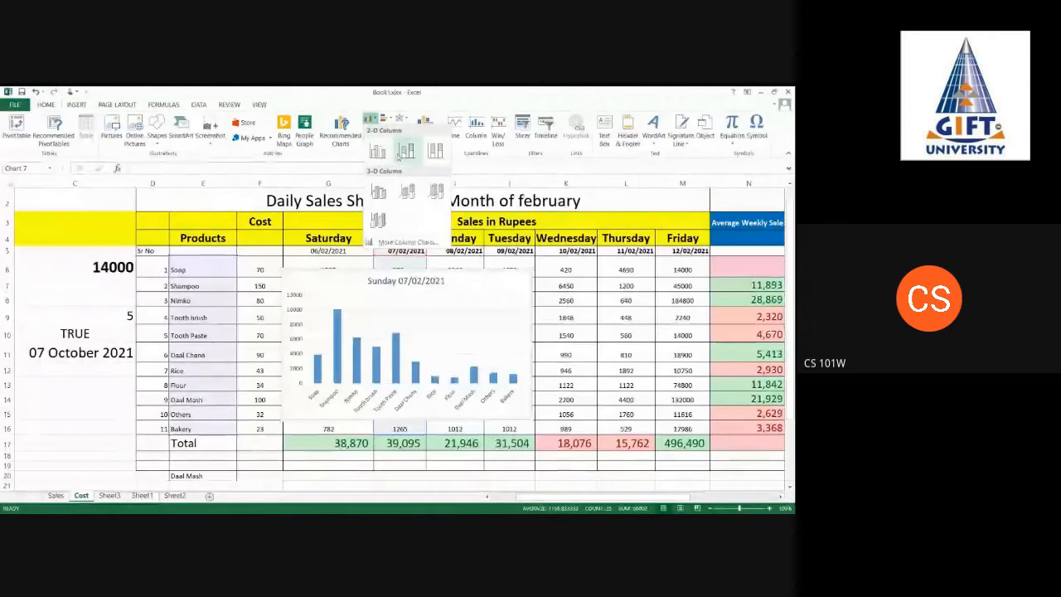
pyautogui.click(383, 154)
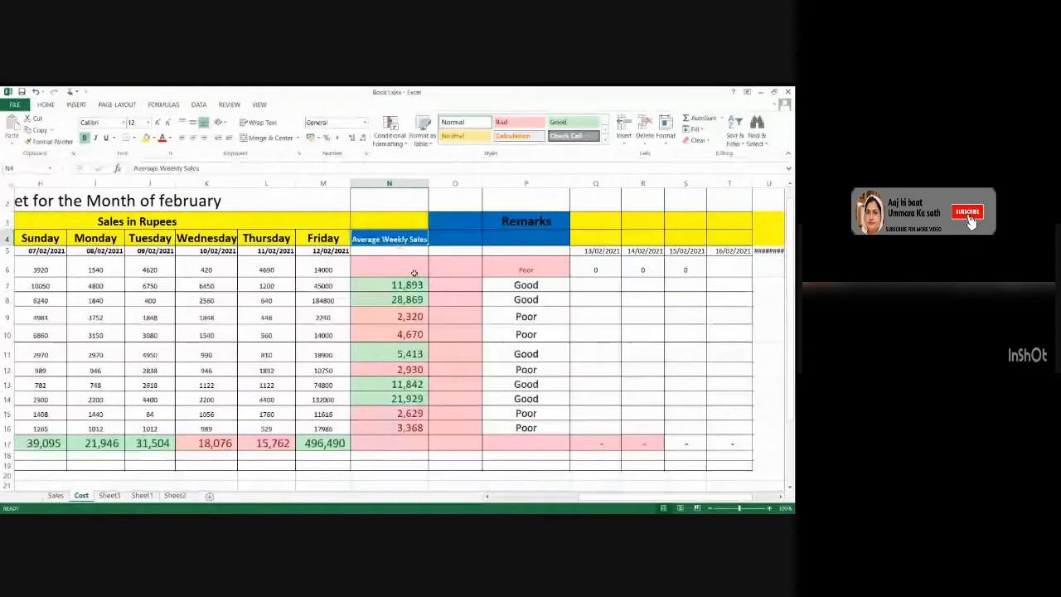
# Step: Insert a 2-D clustered column chart from the Products and Average Weekly Sales columns, from the headings down to Bakery
pyautogui.moveTo(663, 498); pyautogui.dragTo(622, 500)
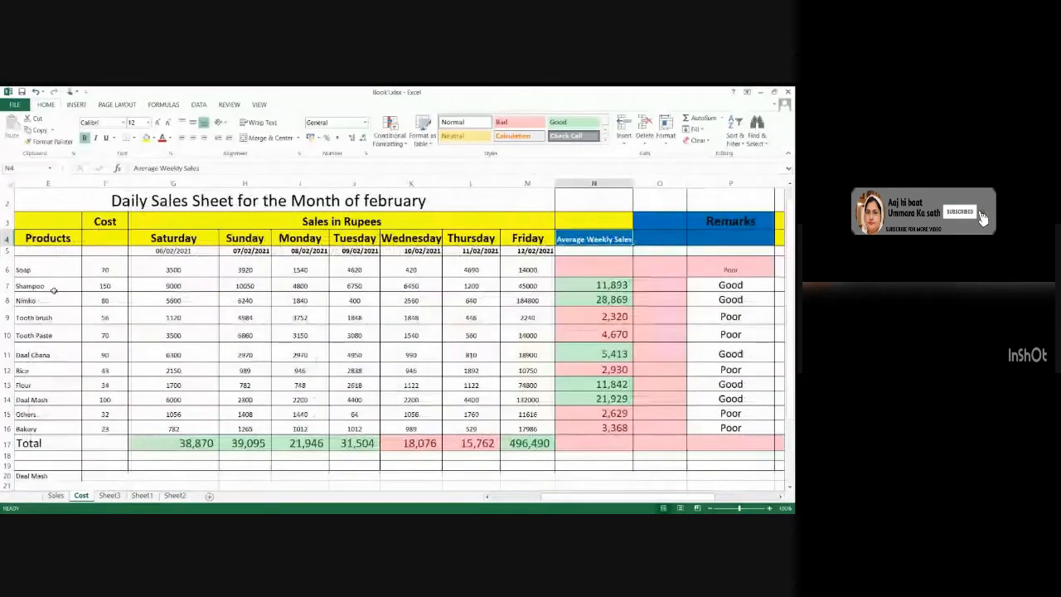
pyautogui.moveTo(47, 239); pyautogui.dragTo(37, 429)
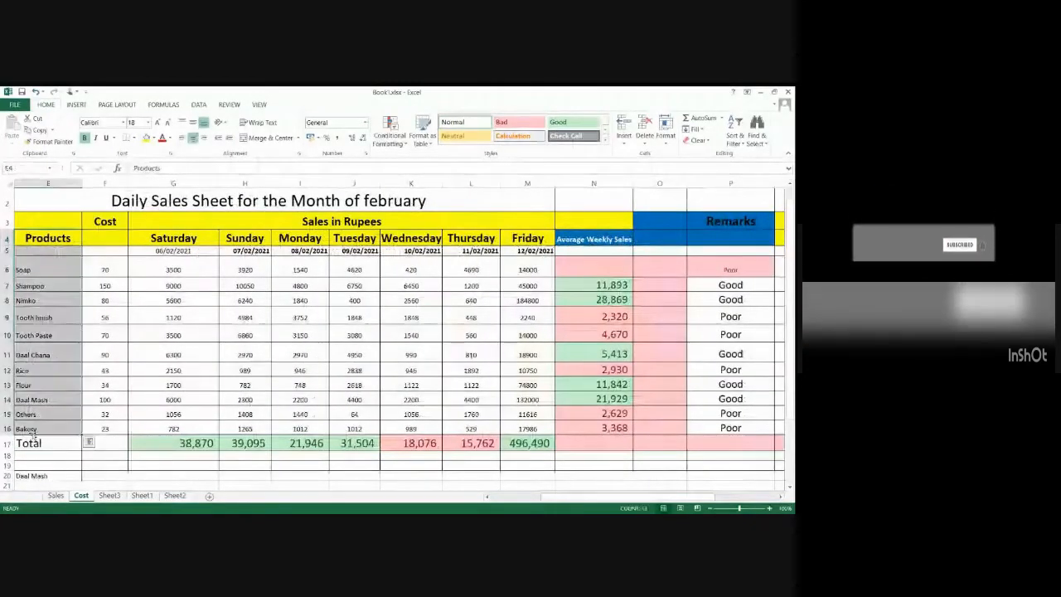
pyautogui.hotkey('ctrl', 'q')
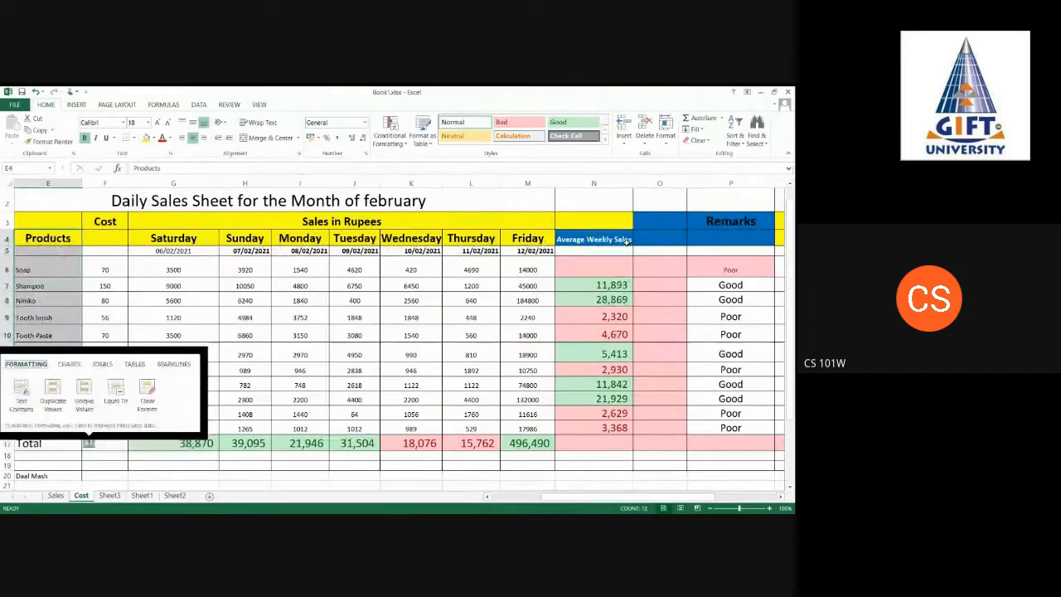
pyautogui.moveTo(620, 238); pyautogui.dragTo(593, 428)
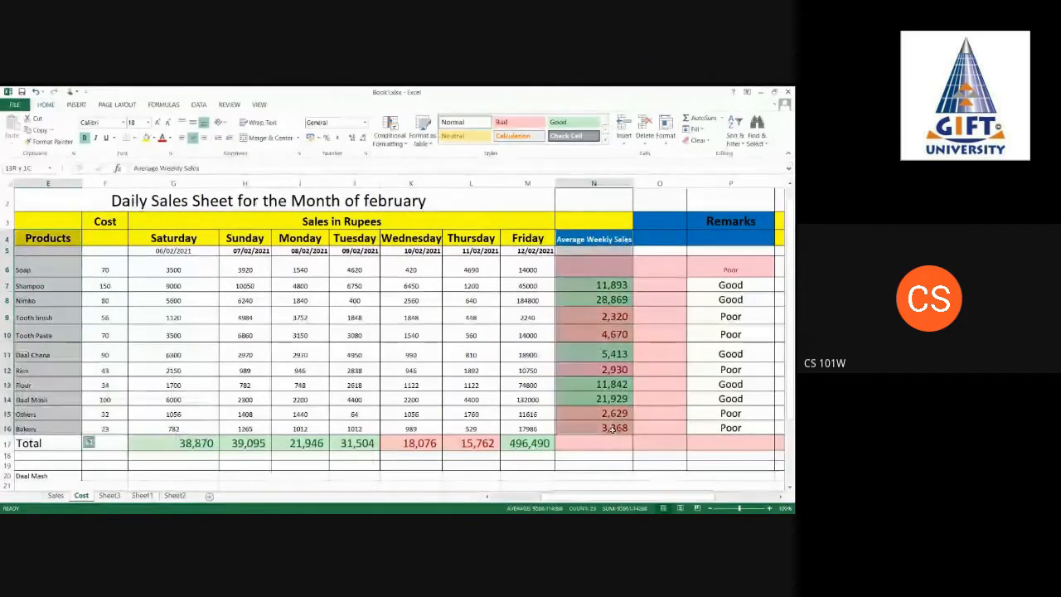
pyautogui.click(75, 104)
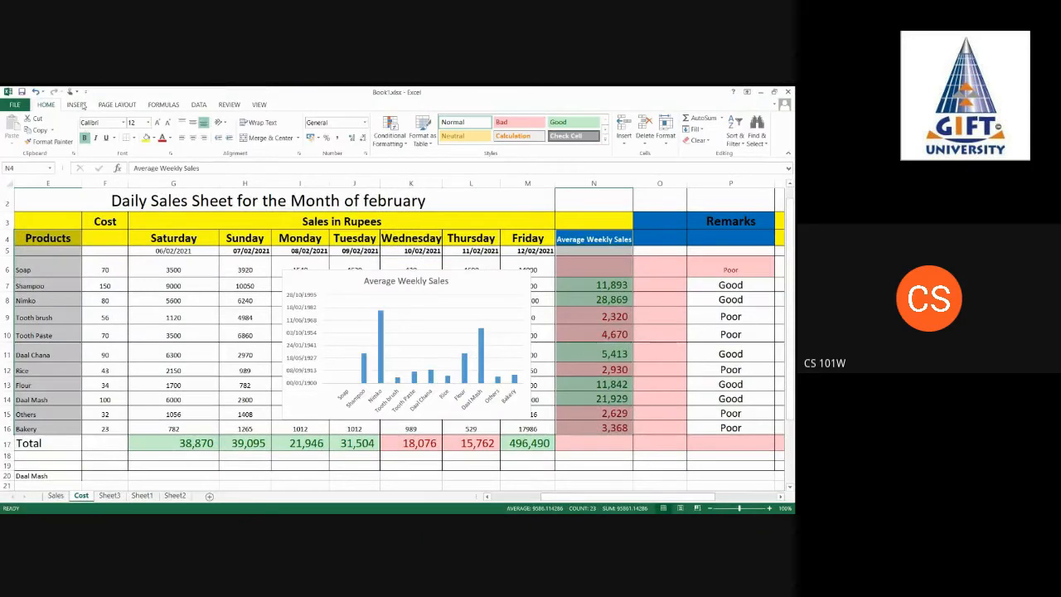
pyautogui.click(83, 106)
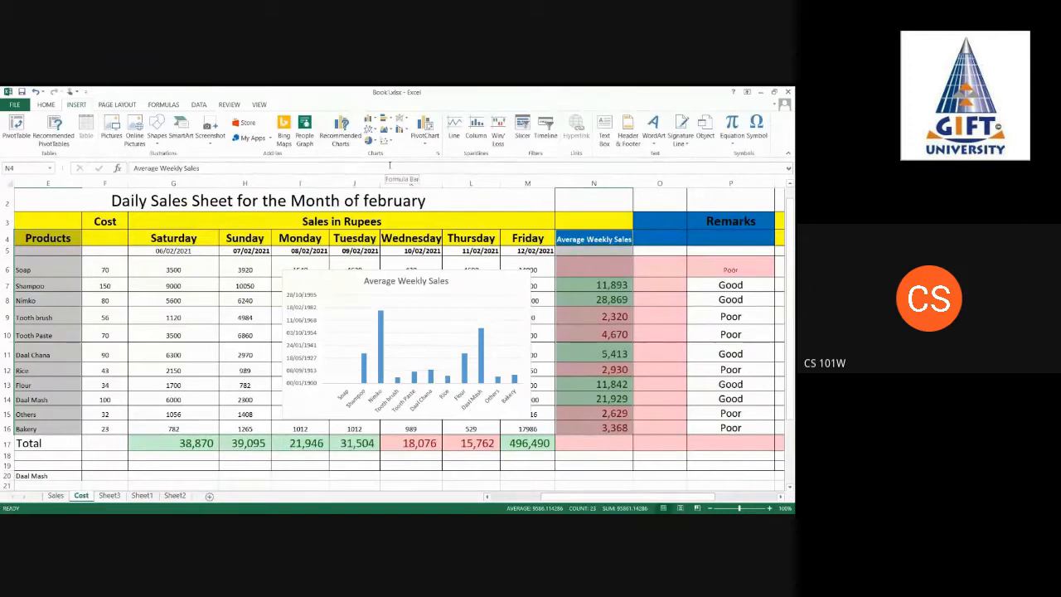
# Step: Try to reposition the Average Weekly Sales column chart, and remove it from the sheet
pyautogui.click(406, 307)
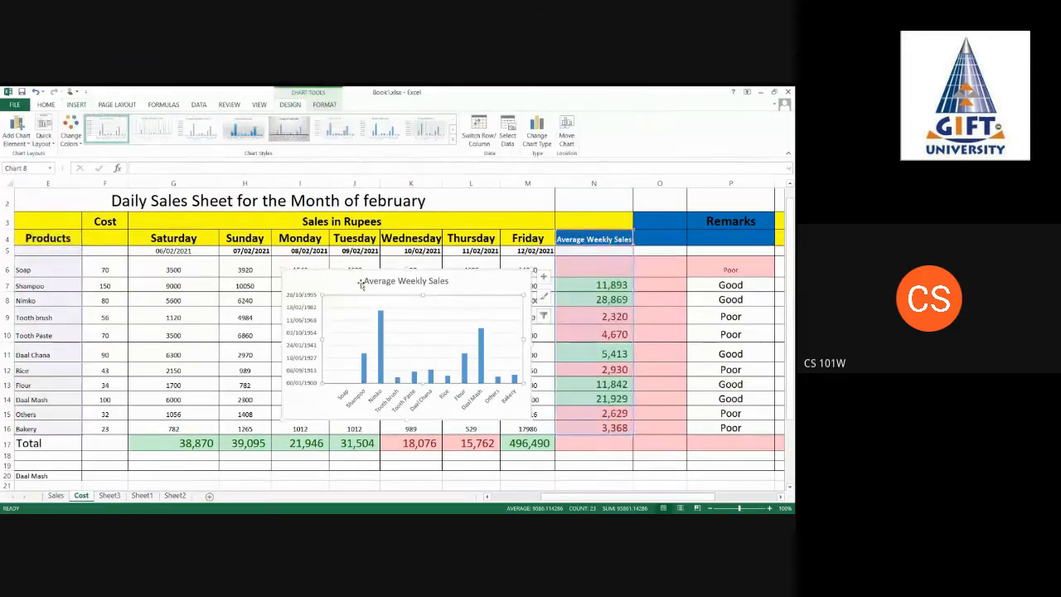
pyautogui.moveTo(340, 284); pyautogui.dragTo(261, 151)
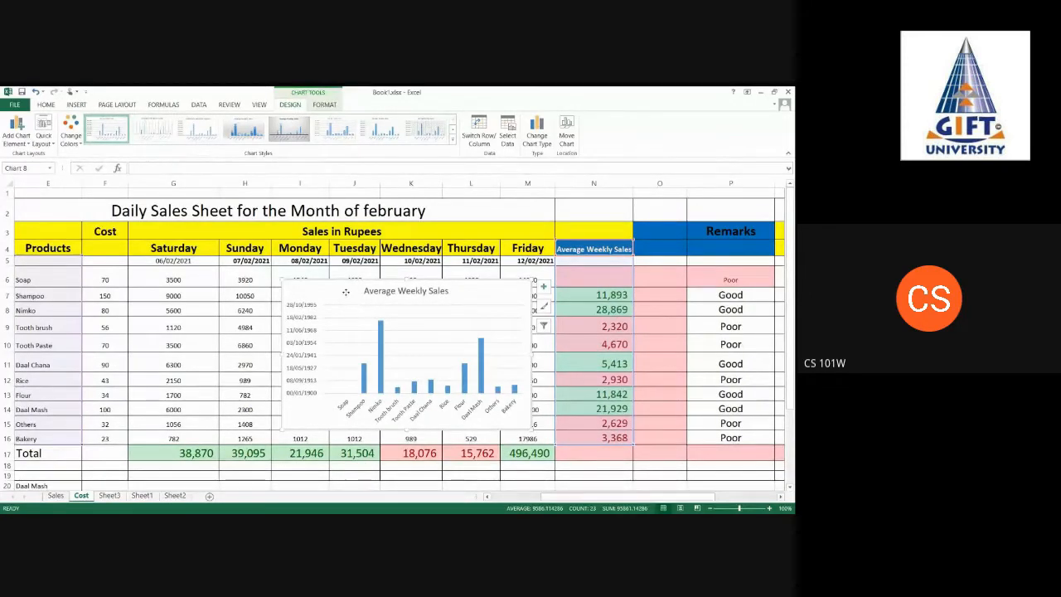
pyautogui.moveTo(346, 291); pyautogui.dragTo(337, 159)
pyautogui.moveTo(442, 300); pyautogui.dragTo(440, 270)
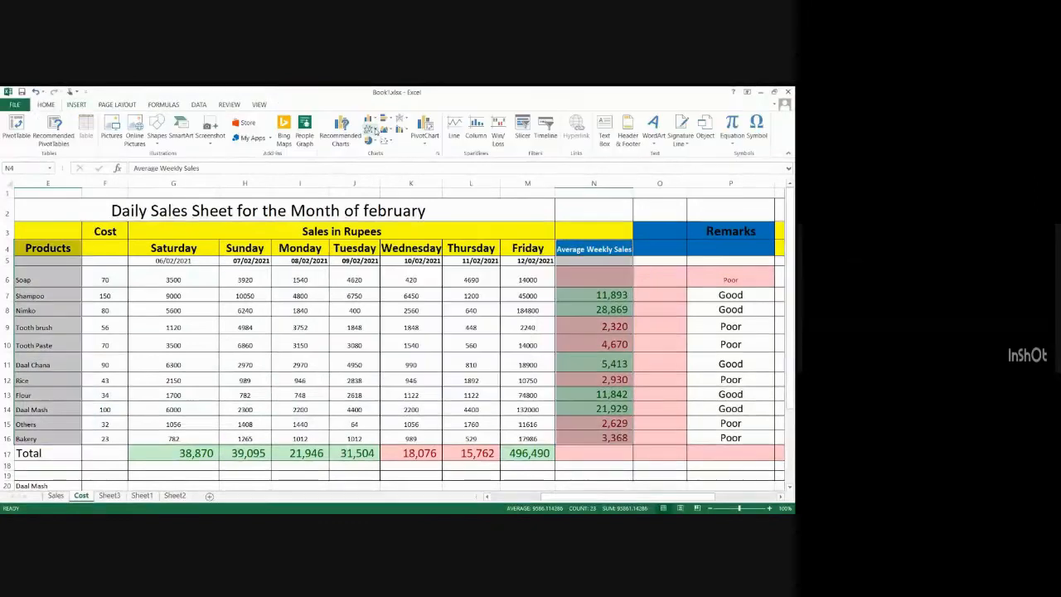
# Step: Preview a 2-D line chart of the average weekly sales by product without inserting it
pyautogui.click(371, 124)
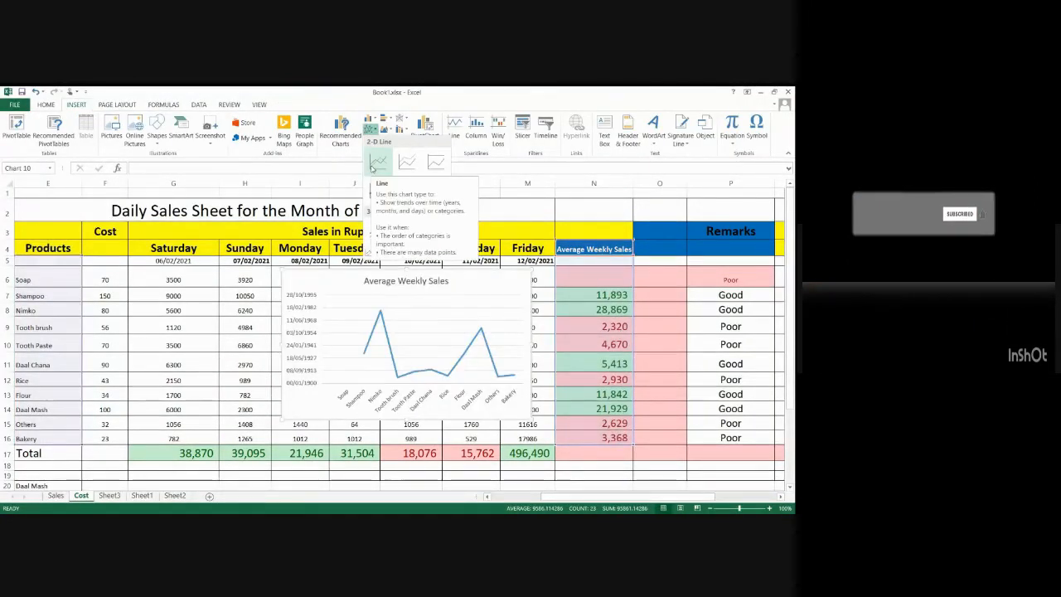
pyautogui.click(260, 332)
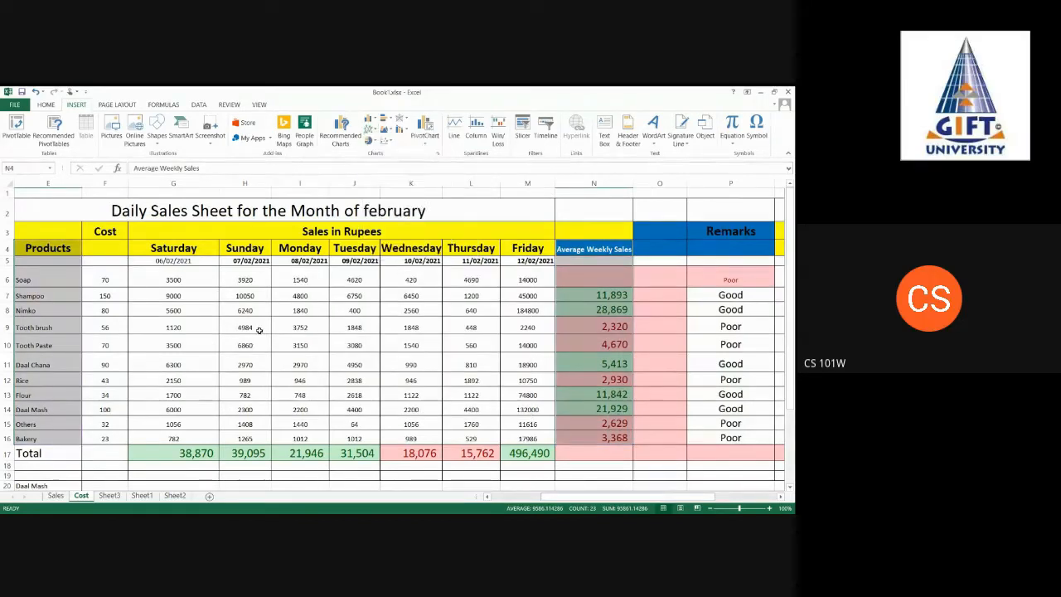
# Step: Preview the 2-D line chart types for the Soap row's Saturday to Friday sales without inserting a chart
pyautogui.click(242, 321)
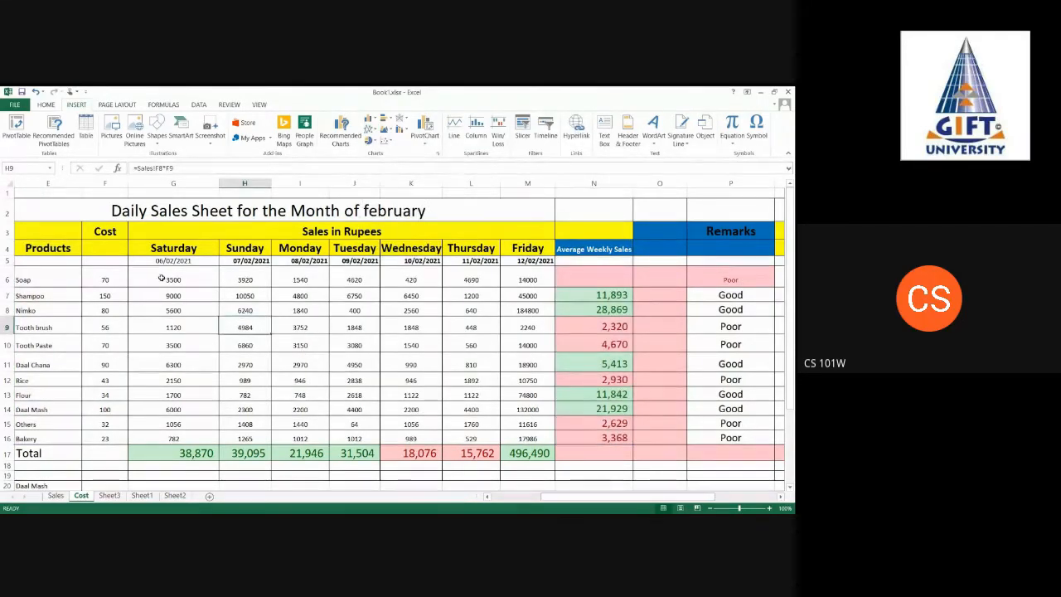
pyautogui.click(46, 275)
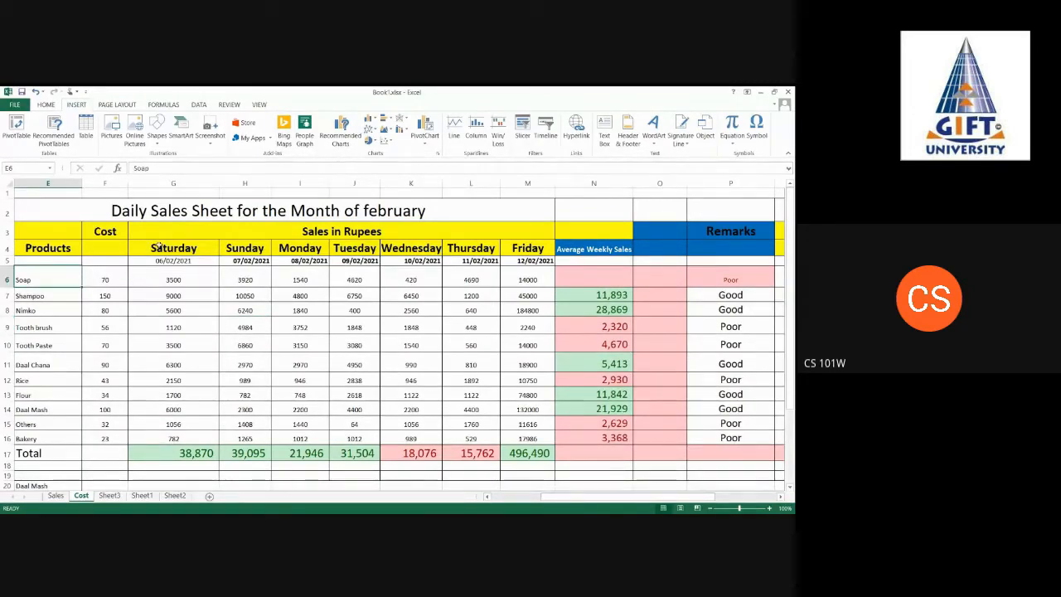
pyautogui.moveTo(159, 246); pyautogui.dragTo(518, 280)
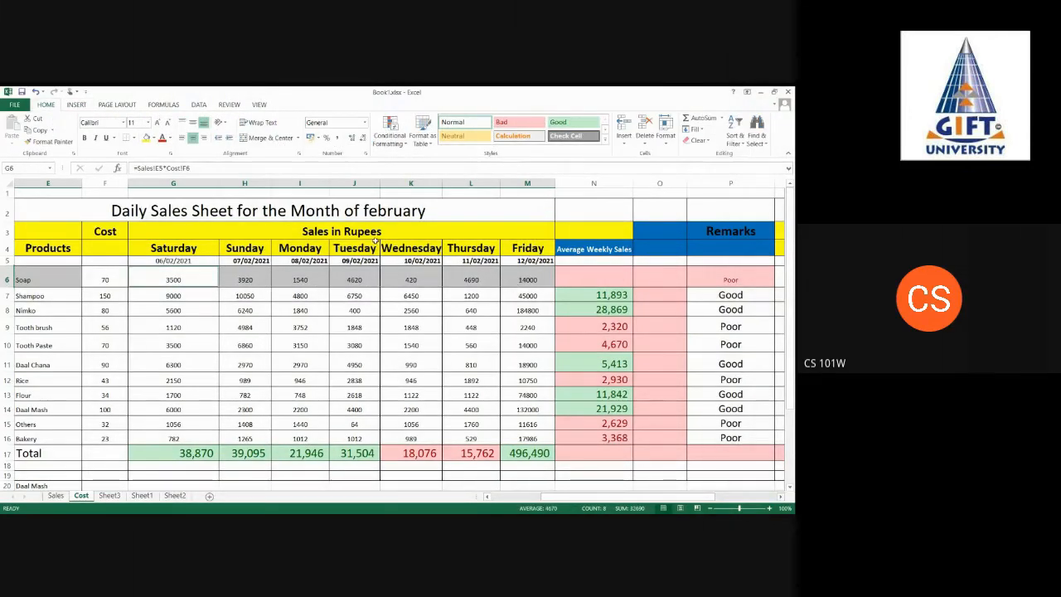
pyautogui.click(77, 105)
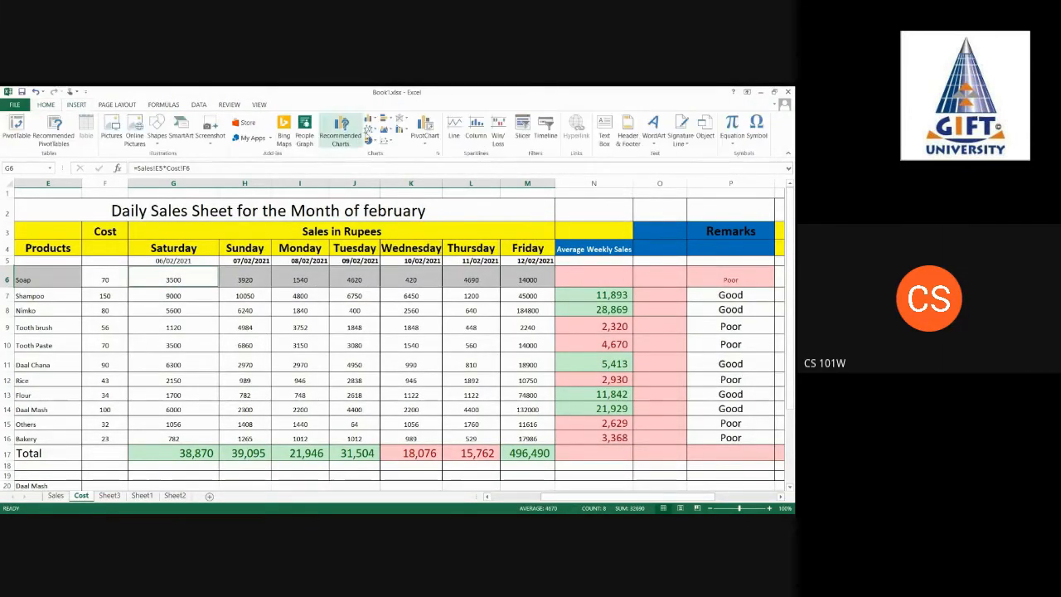
pyautogui.click(375, 130)
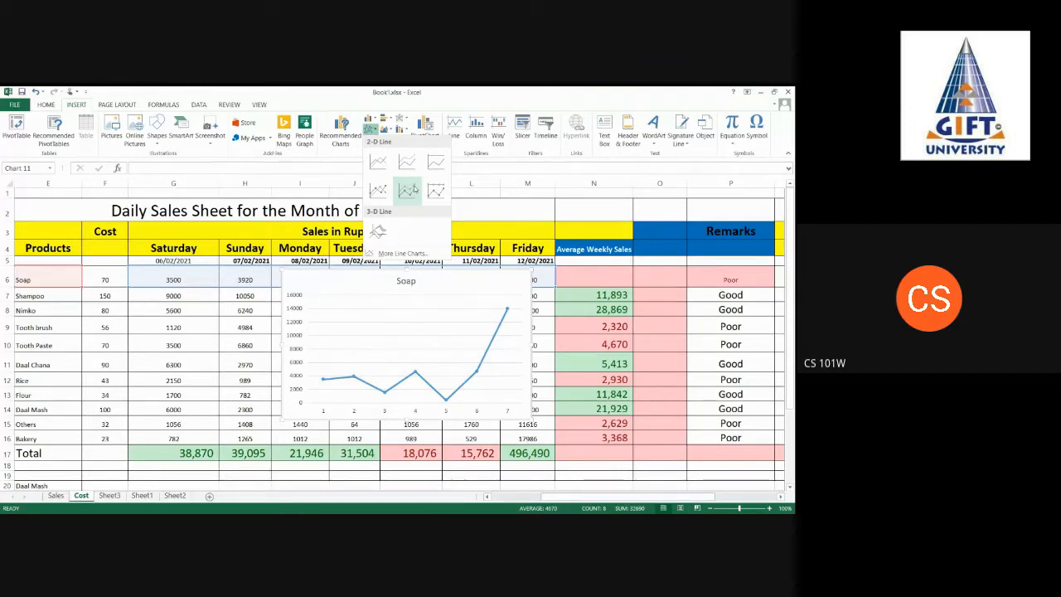
pyautogui.click(155, 305)
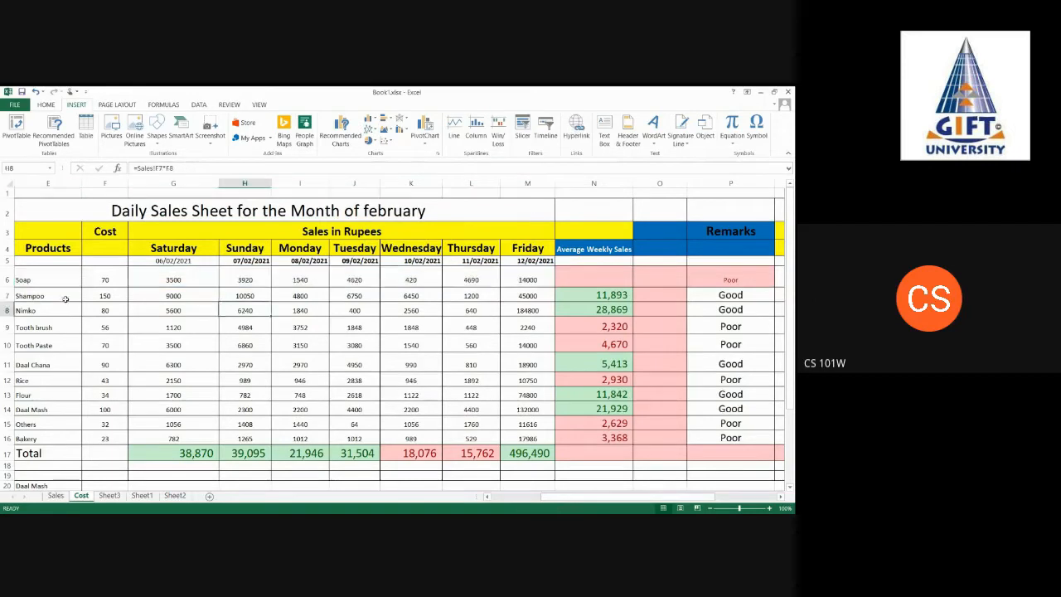
# Step: Insert a 2-D stacked line chart from the Soap cell, the Saturday to Friday headings and Soap's sales for those days
pyautogui.click(60, 277)
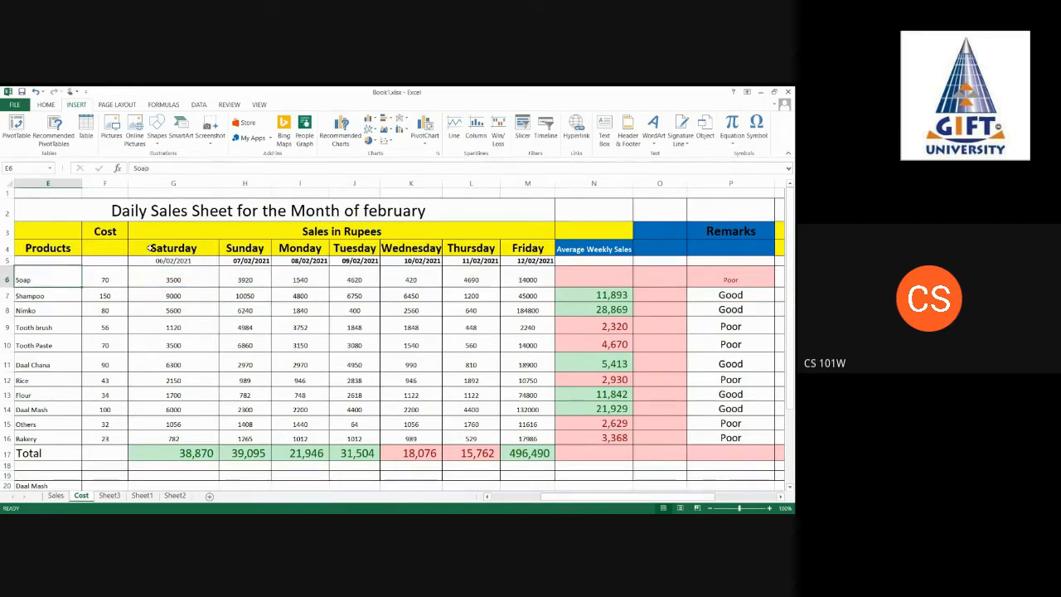
pyautogui.moveTo(150, 248); pyautogui.dragTo(531, 248)
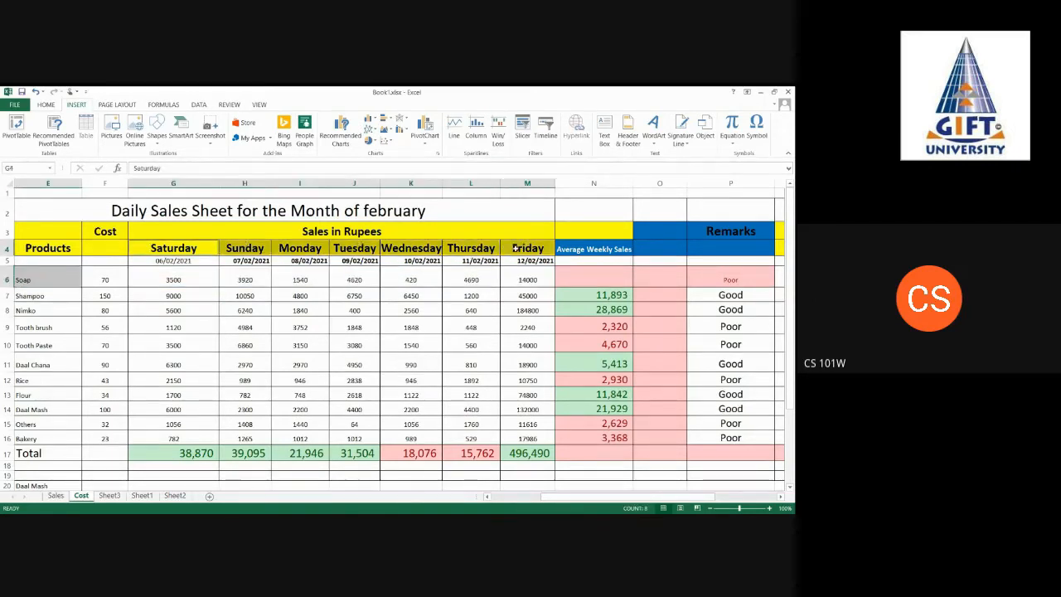
pyautogui.moveTo(166, 280); pyautogui.dragTo(514, 284)
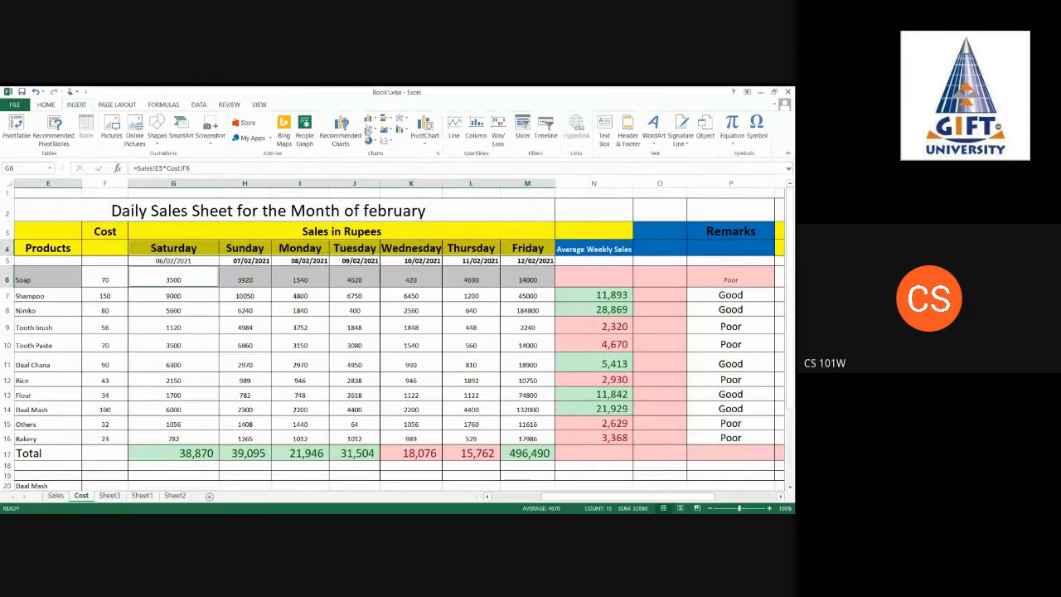
pyautogui.click(370, 128)
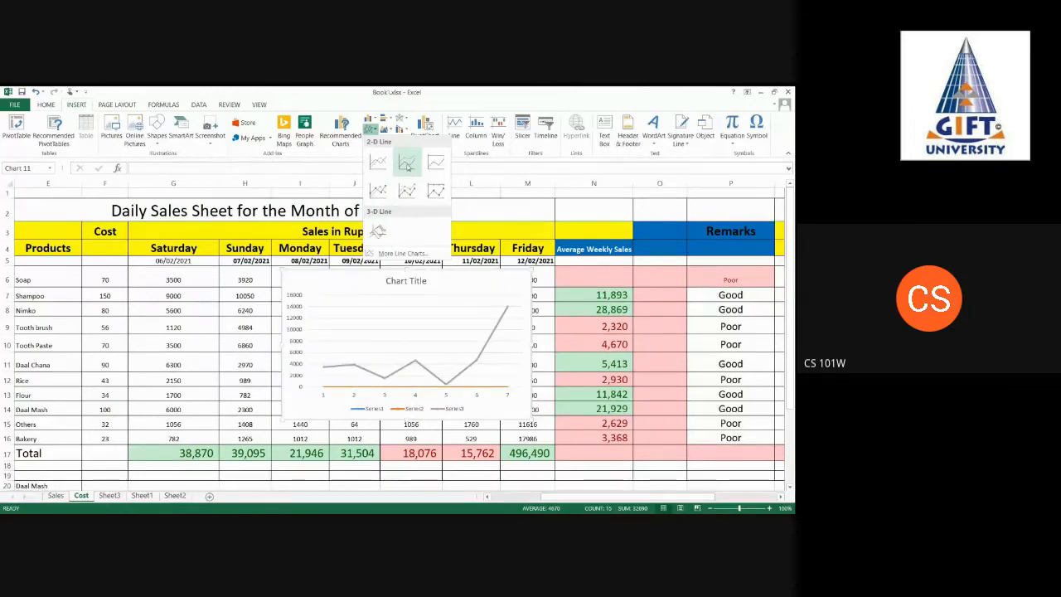
pyautogui.click(406, 166)
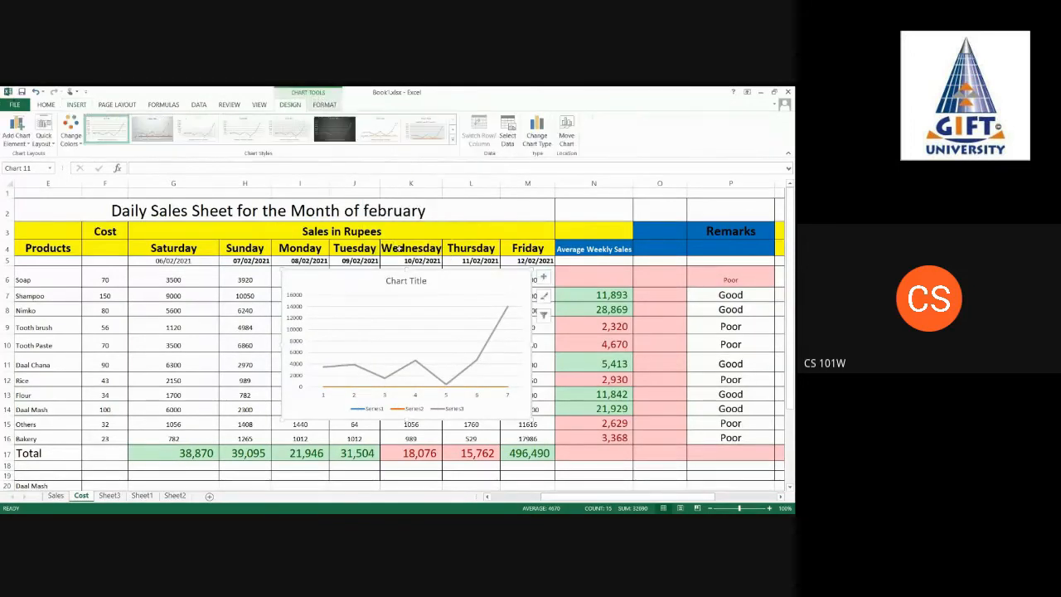
# Step: Add data labels, a data table, error bars and up/down bars to the Soap line chart, leaving axis titles off
pyautogui.click(544, 278)
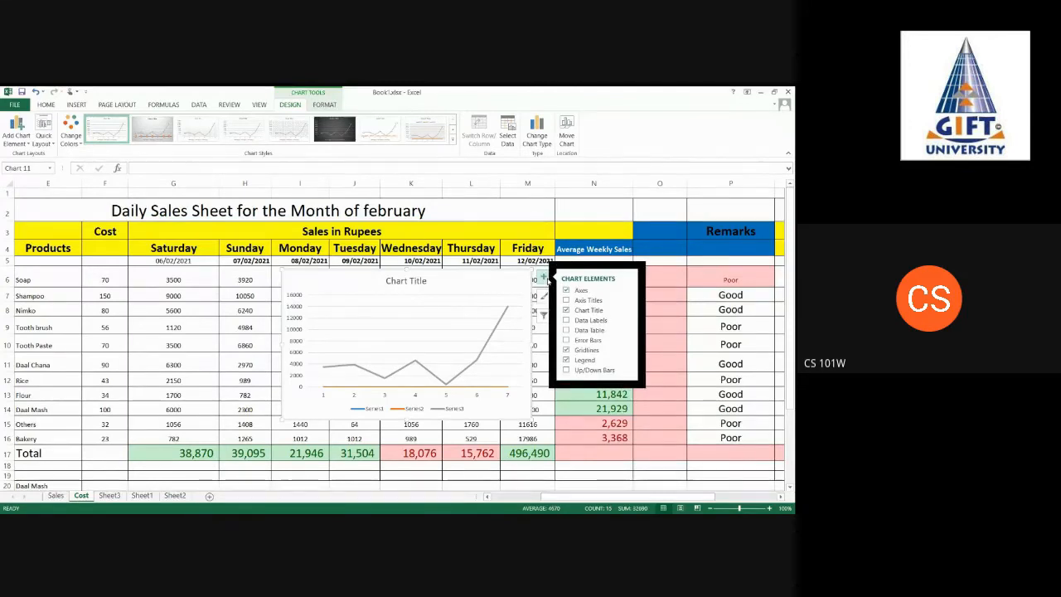
pyautogui.click(567, 321)
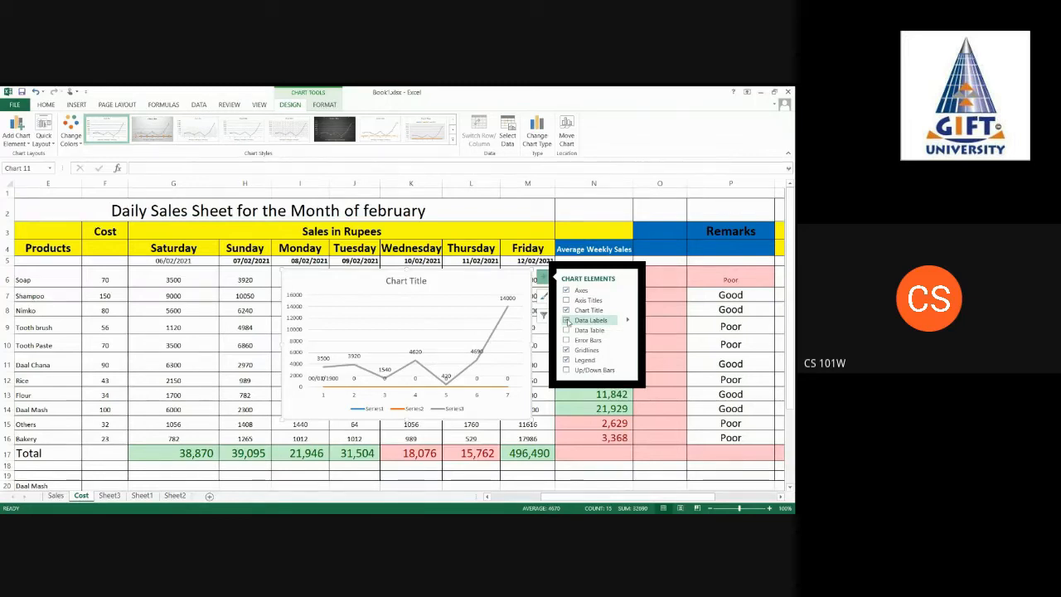
pyautogui.click(568, 301)
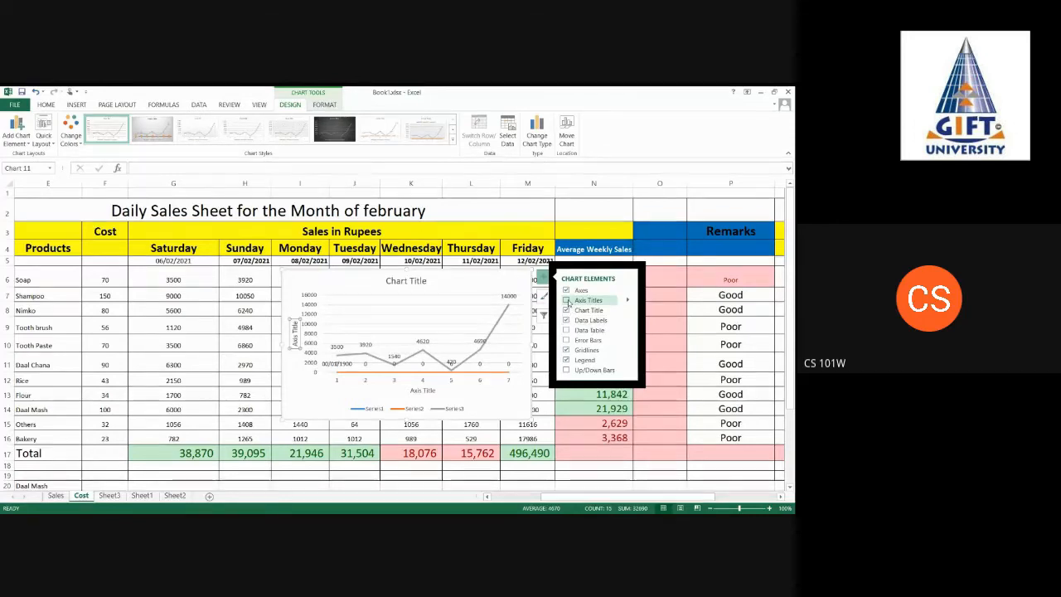
pyautogui.click(568, 300)
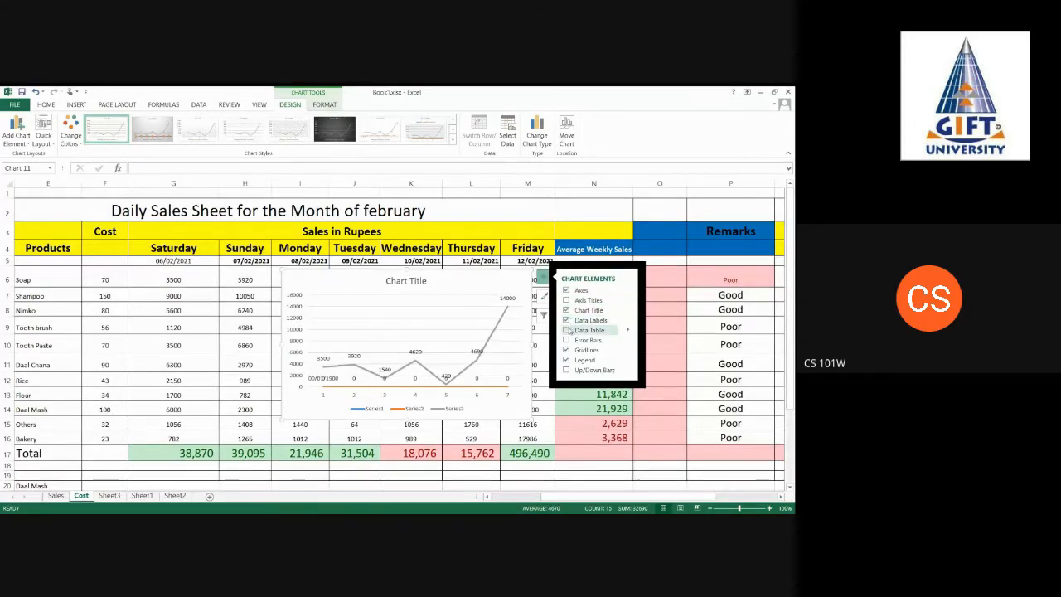
pyautogui.click(568, 330)
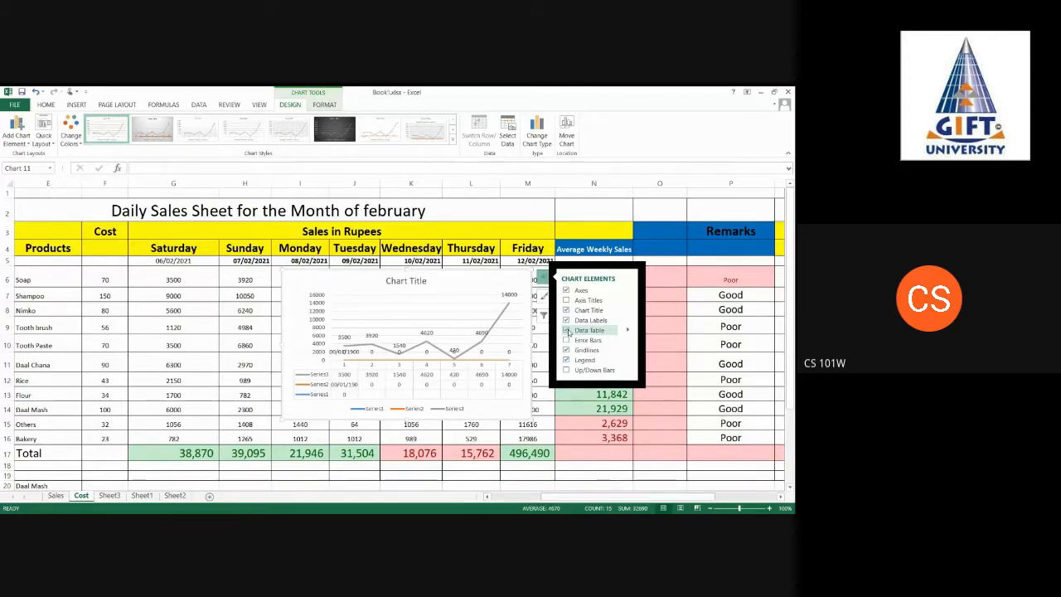
pyautogui.click(567, 340)
pyautogui.click(566, 341)
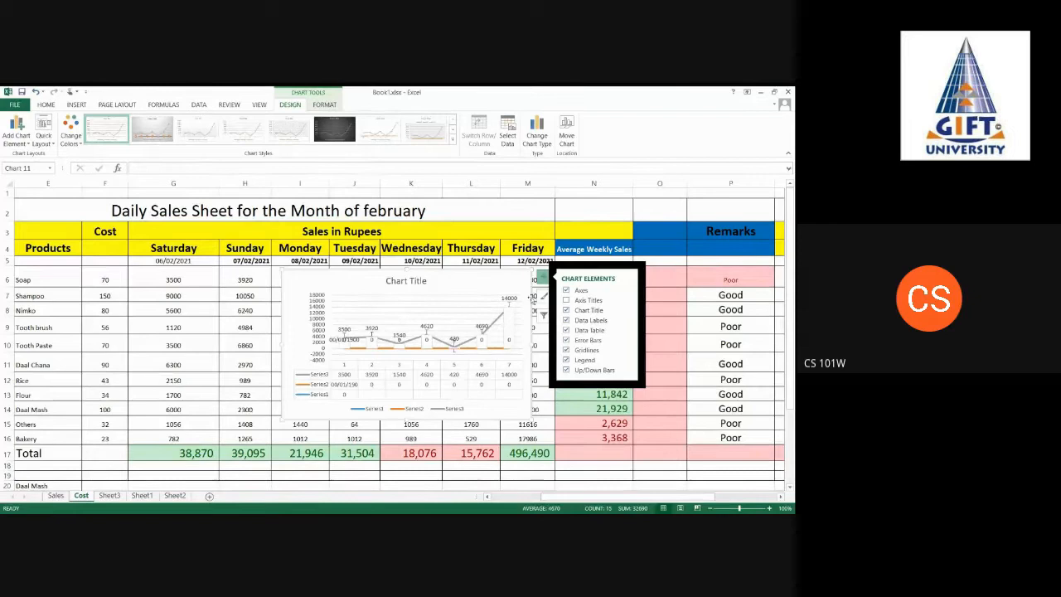
# Step: Try several chart styles on the Soap line chart and apply the one with the dark background
pyautogui.click(543, 296)
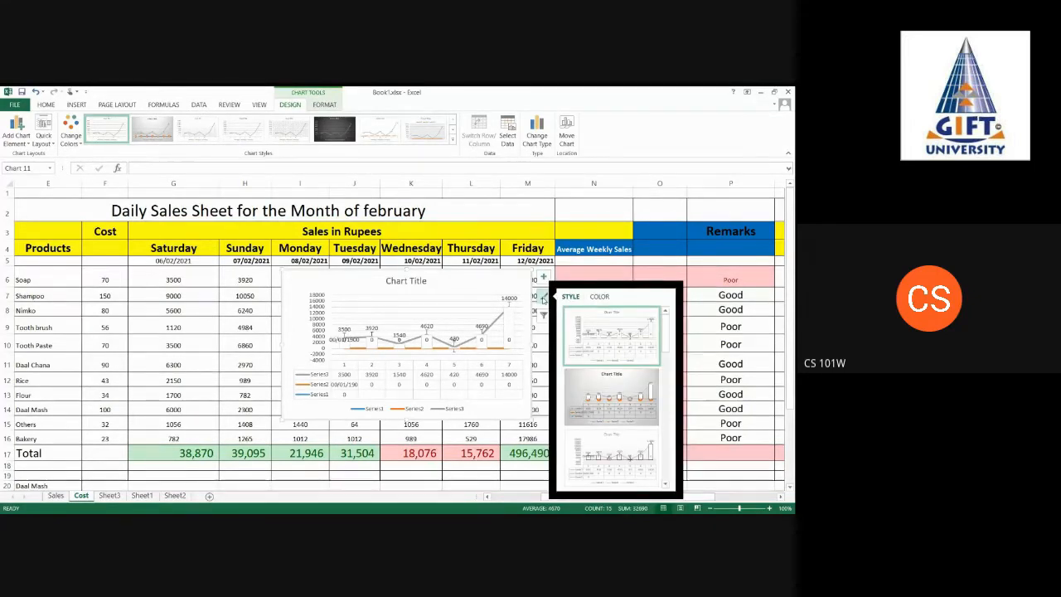
pyautogui.scroll(-3, 625, 349)
pyautogui.click(626, 350)
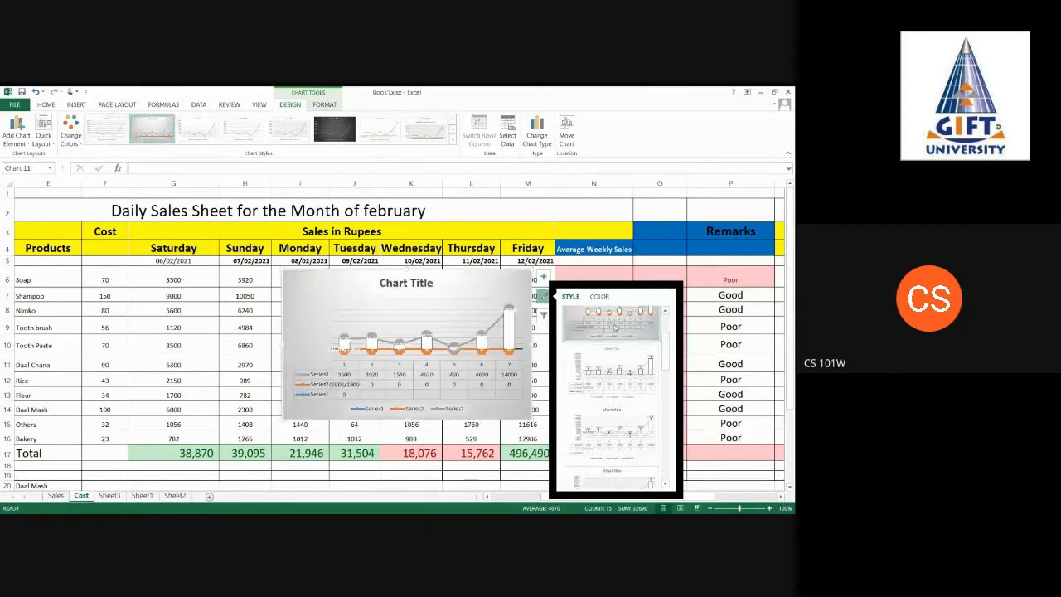
pyautogui.click(600, 369)
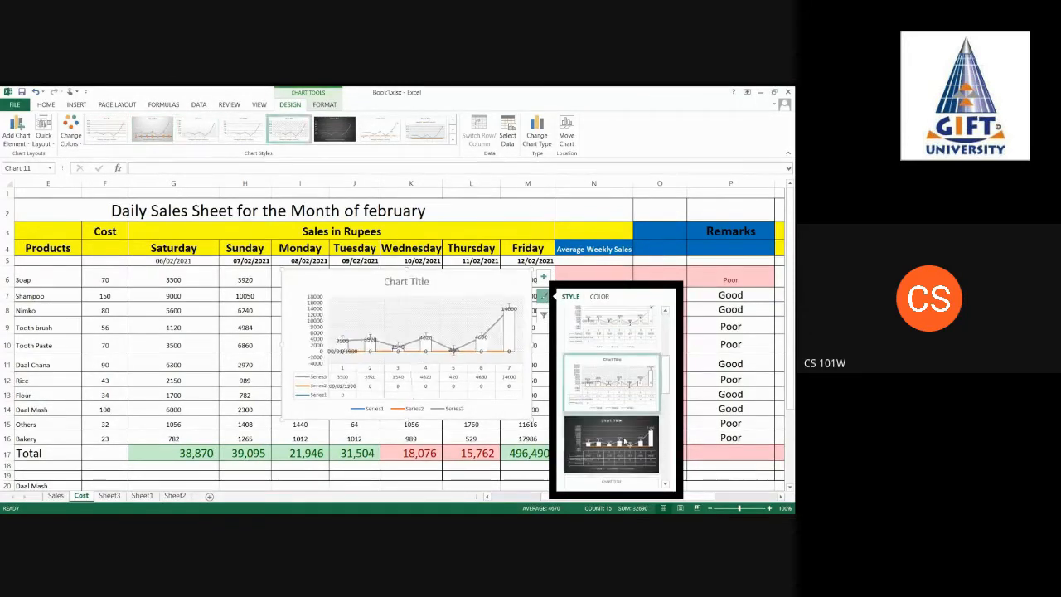
pyautogui.click(640, 423)
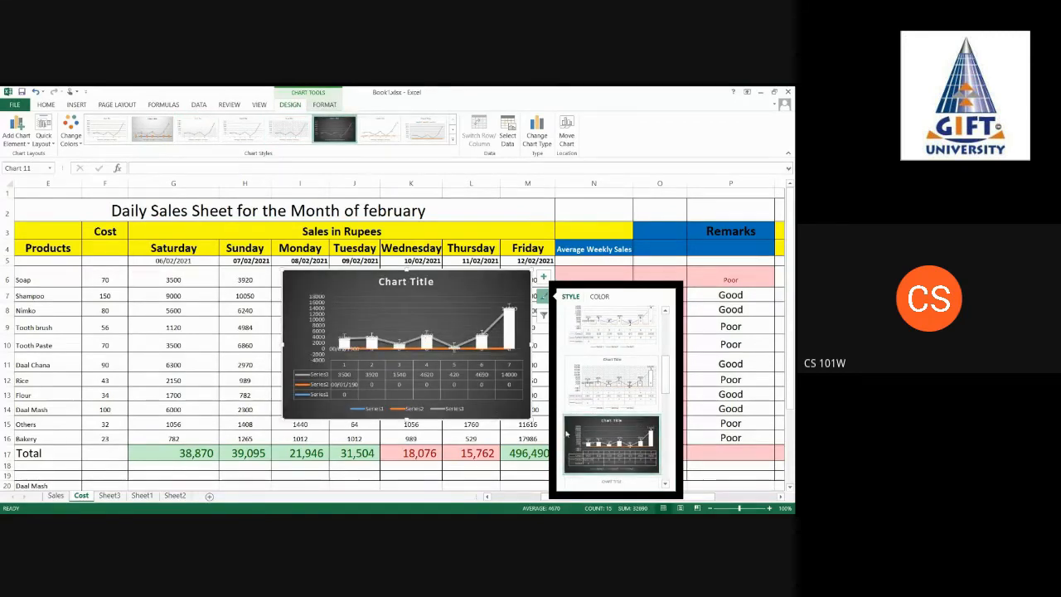
# Step: Clear and reselect all series in the Soap chart's filters without applying the change
pyautogui.click(543, 316)
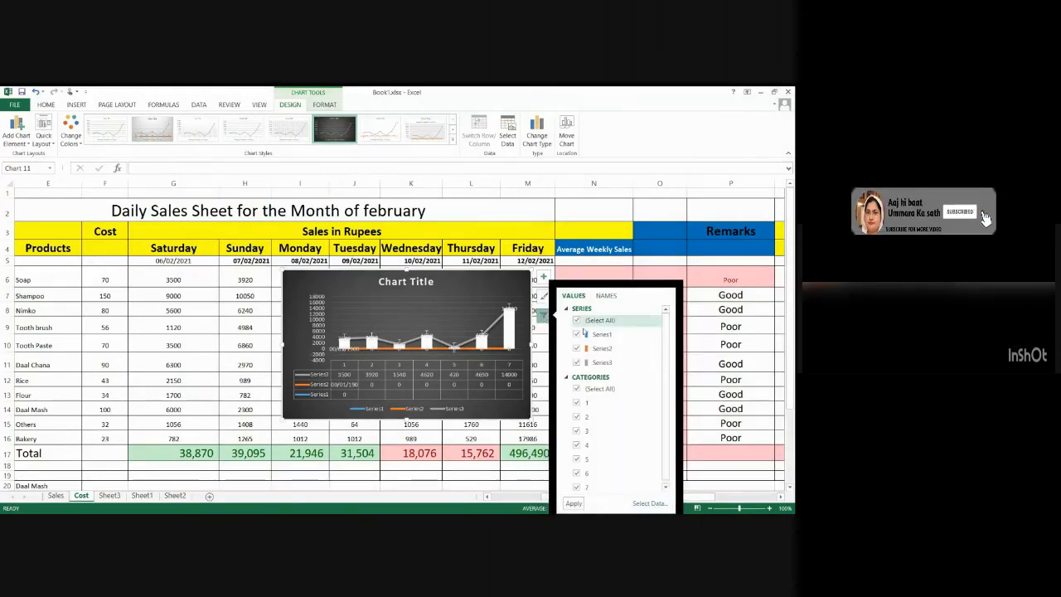
pyautogui.click(578, 320)
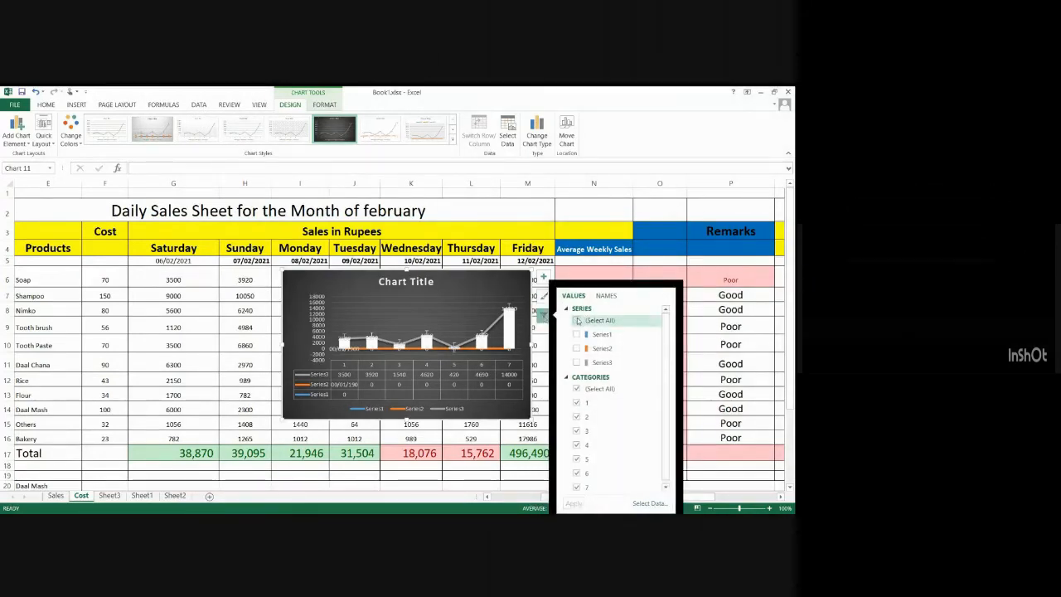
pyautogui.click(577, 320)
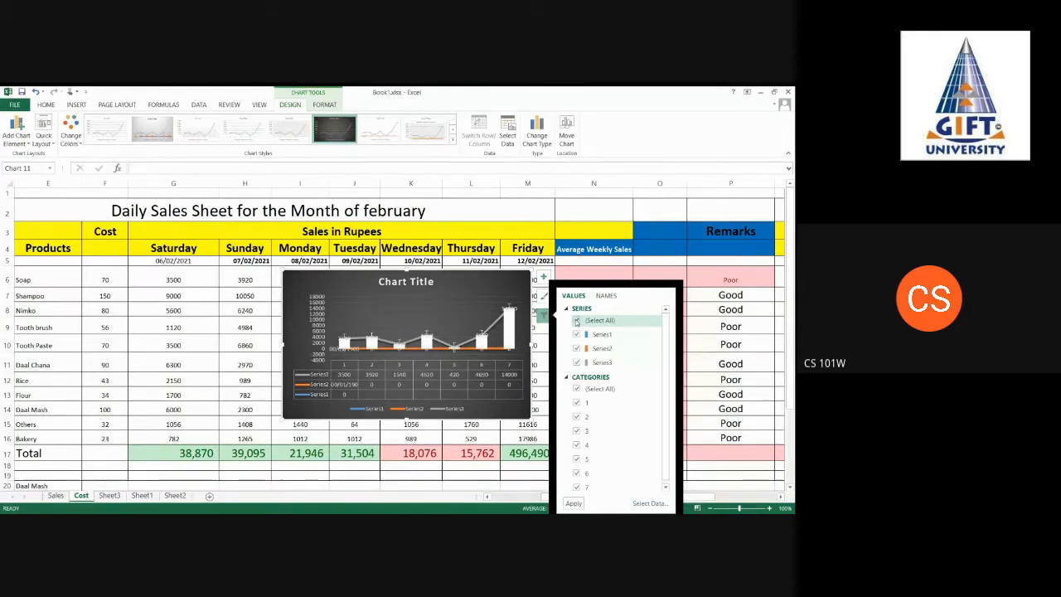
# Step: Delete the dark-styled Soap line chart from the sheet
pyautogui.click(395, 326)
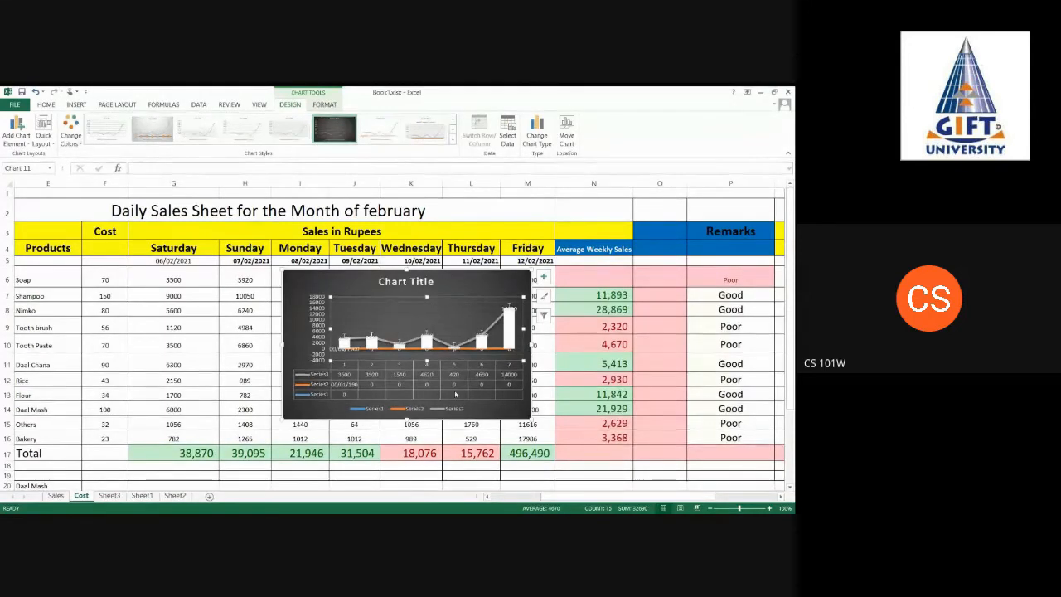
pyautogui.click(358, 282)
pyautogui.press('Delete')
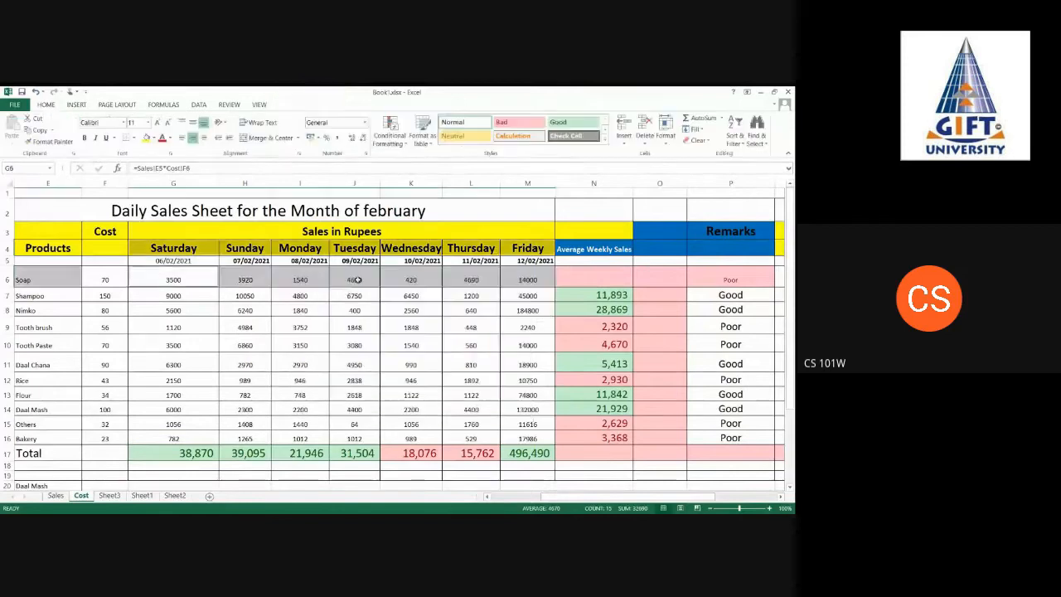
# Step: Insert a 2-D line chart comparing the Soap and Shampoo sales from Saturday to Friday, and reposition it on the sheet
pyautogui.click(243, 297)
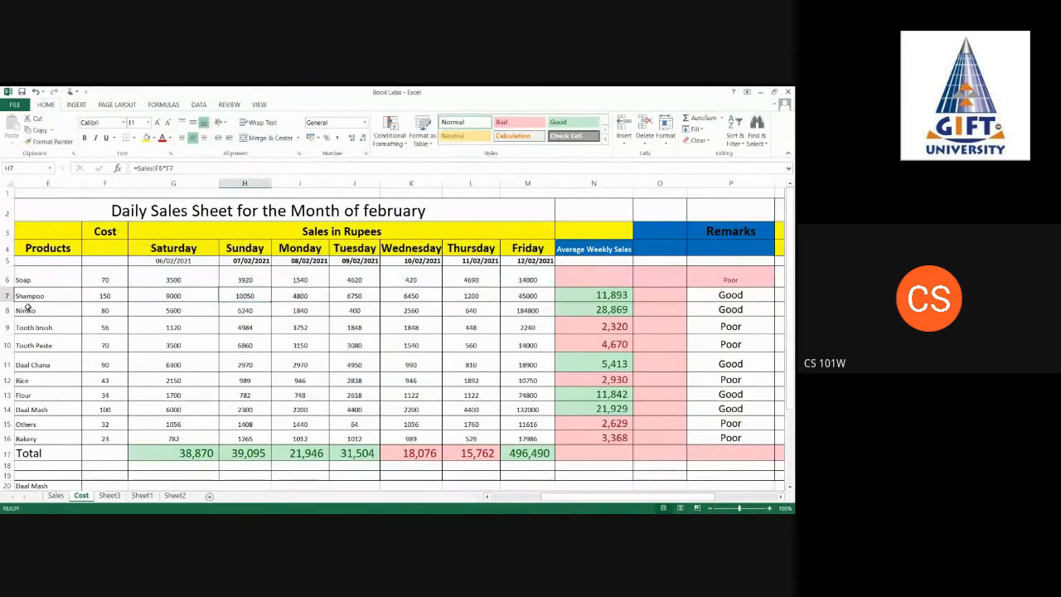
pyautogui.click(38, 277)
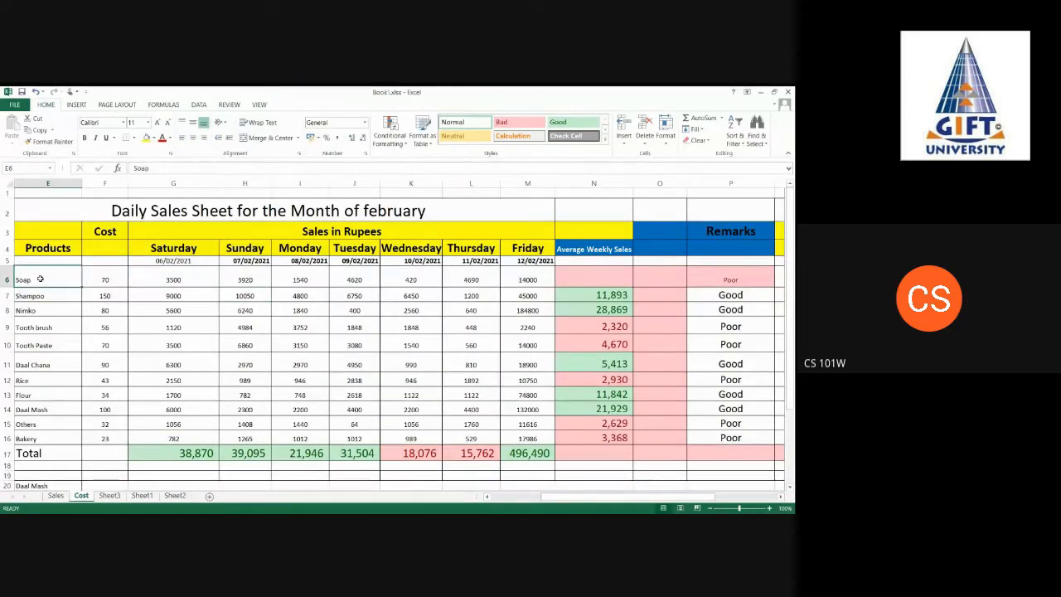
pyautogui.moveTo(169, 278); pyautogui.dragTo(514, 272)
pyautogui.keyDown('ctrl'); pyautogui.click(41, 296); pyautogui.keyUp('ctrl')
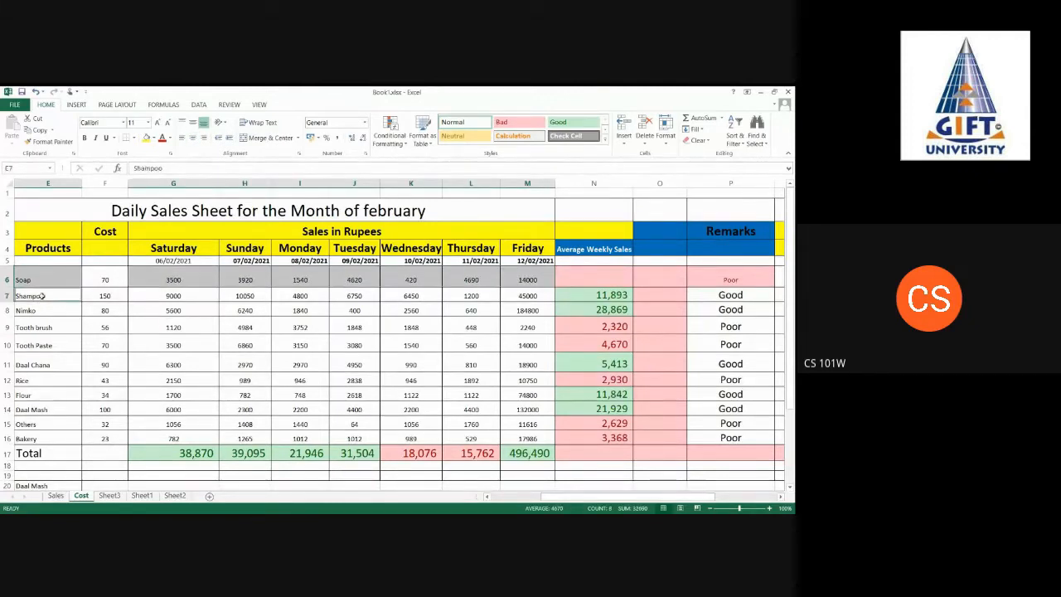
pyautogui.moveTo(170, 295); pyautogui.dragTo(514, 294)
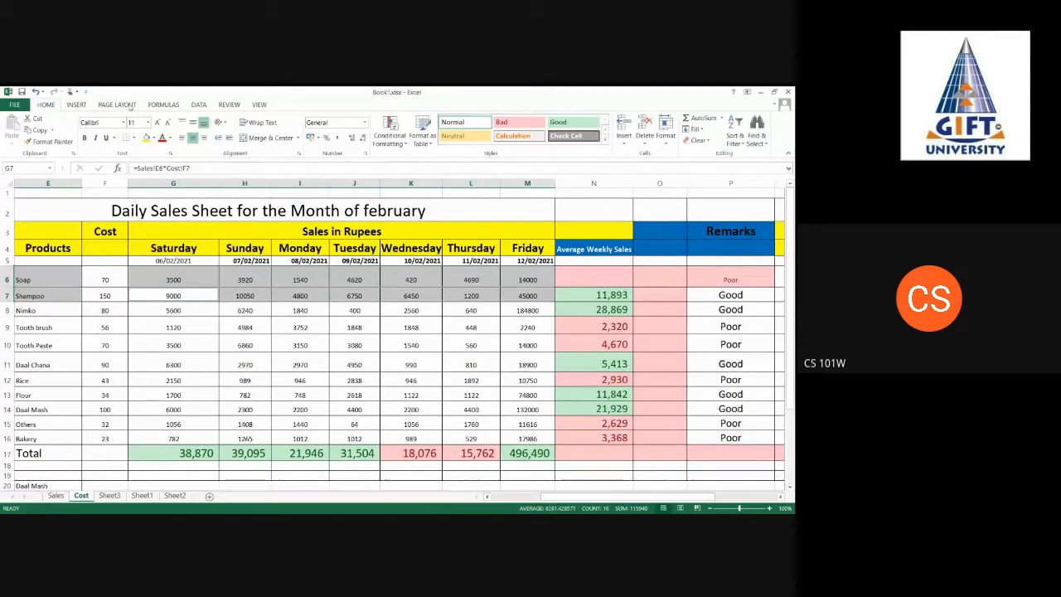
pyautogui.click(79, 104)
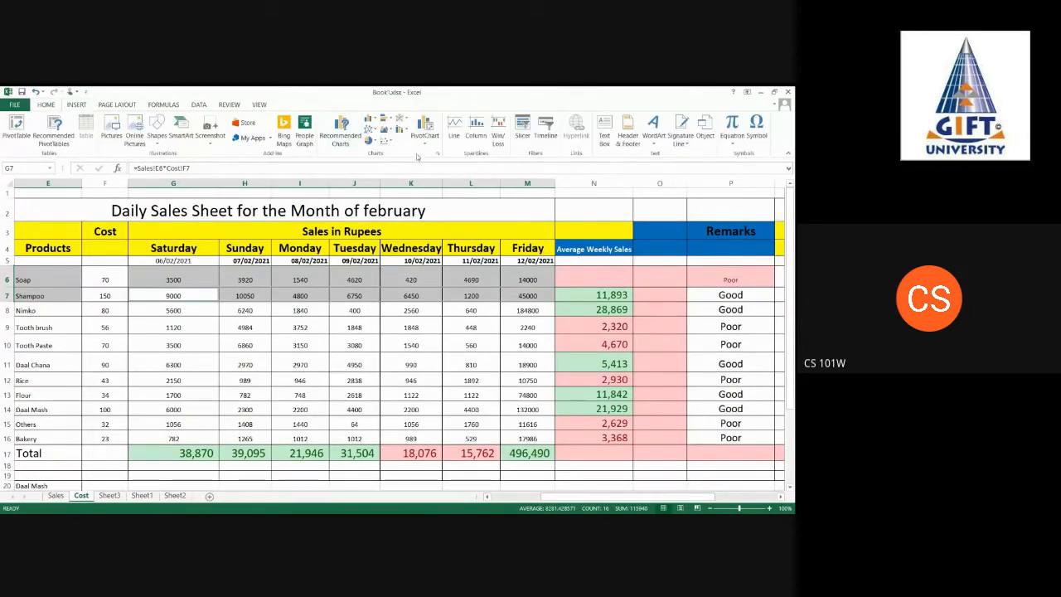
pyautogui.click(370, 130)
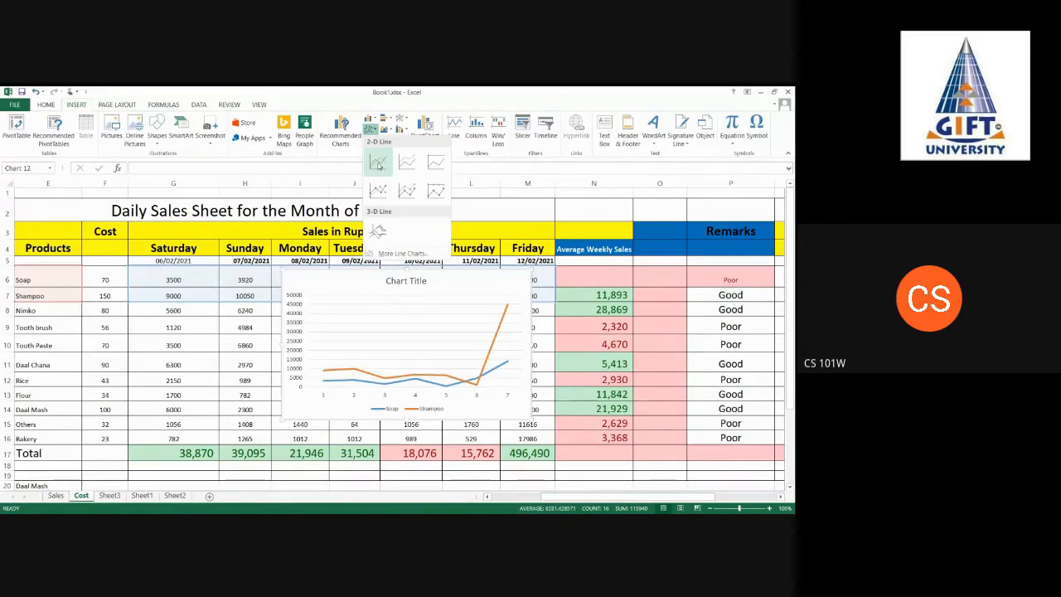
pyautogui.click(378, 163)
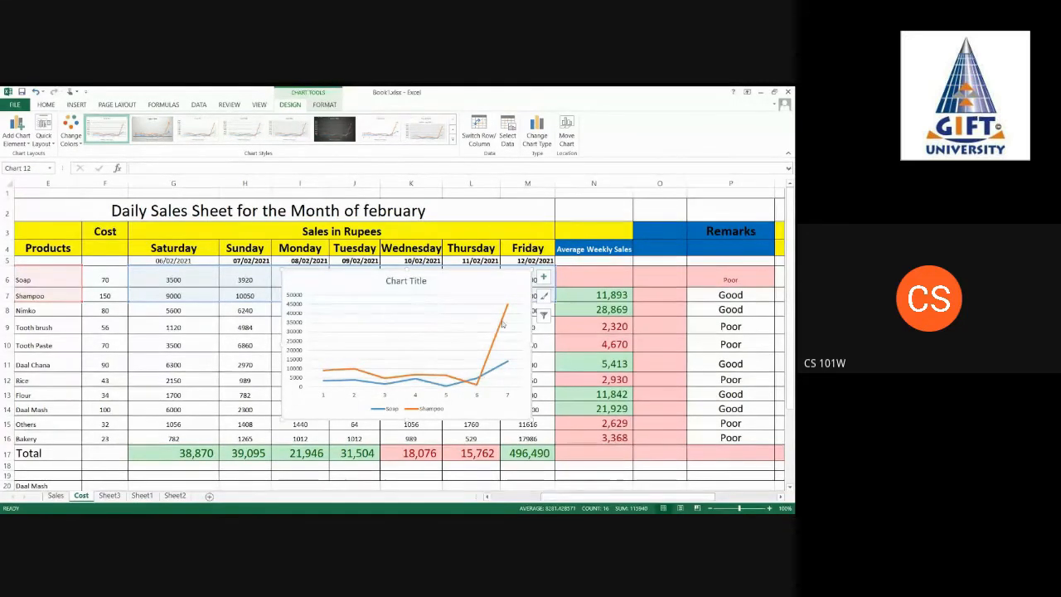
pyautogui.moveTo(492, 277); pyautogui.dragTo(495, 349)
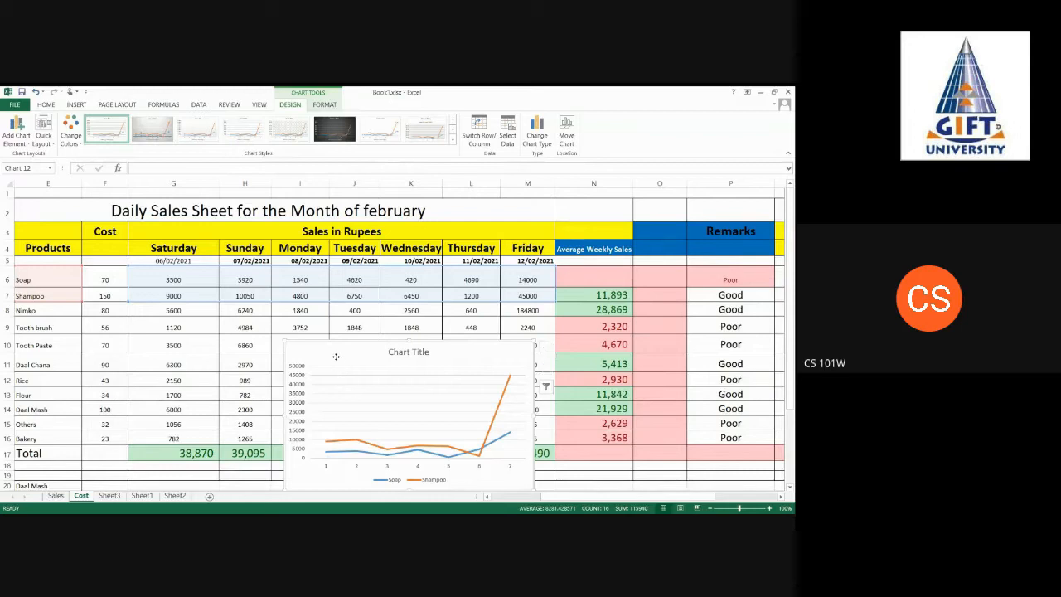
pyautogui.moveTo(335, 347); pyautogui.dragTo(296, 276)
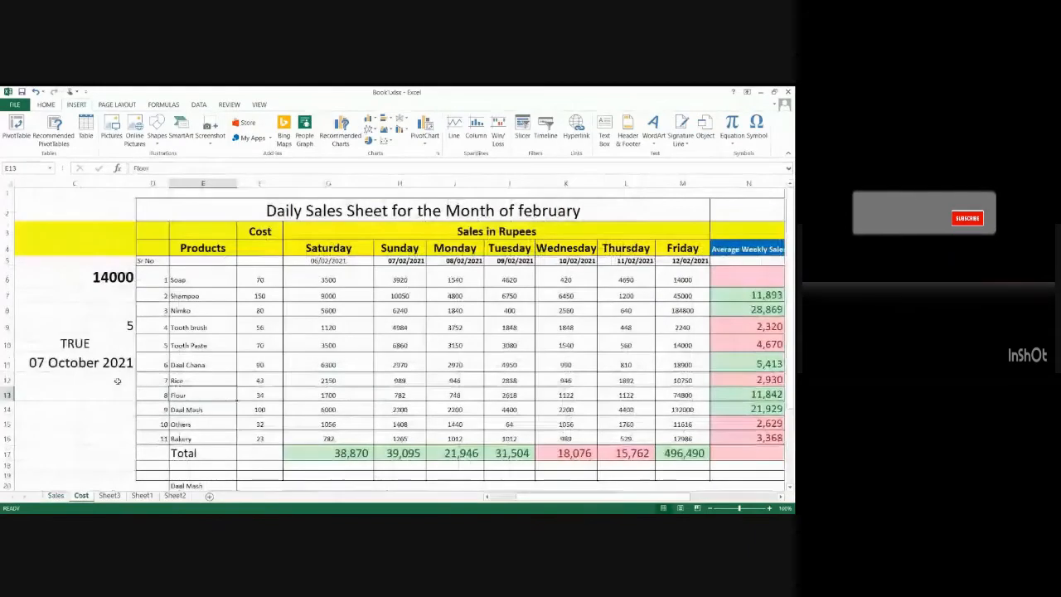
# Step: Insert a blank row above the Daal Mash row in the daily sales table
pyautogui.click(201, 345)
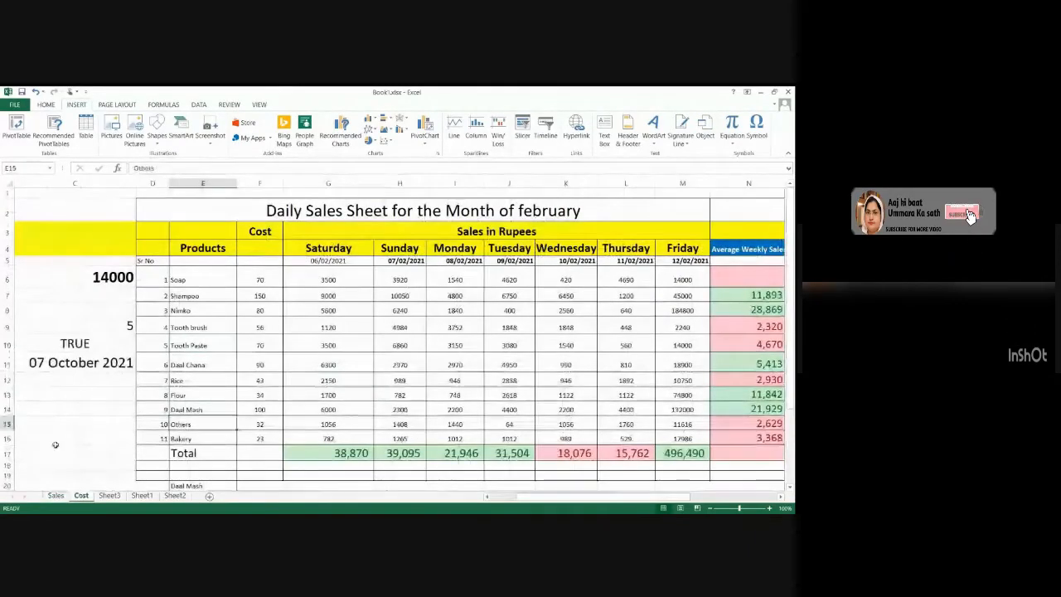
pyautogui.click(7, 410)
pyautogui.rightClick(7, 410)
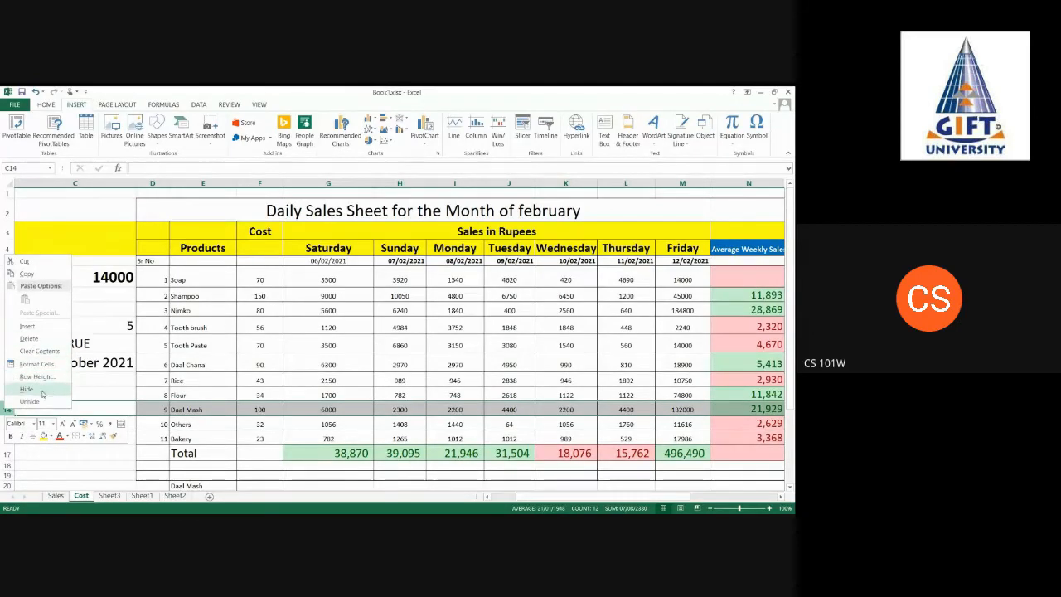
pyautogui.click(38, 329)
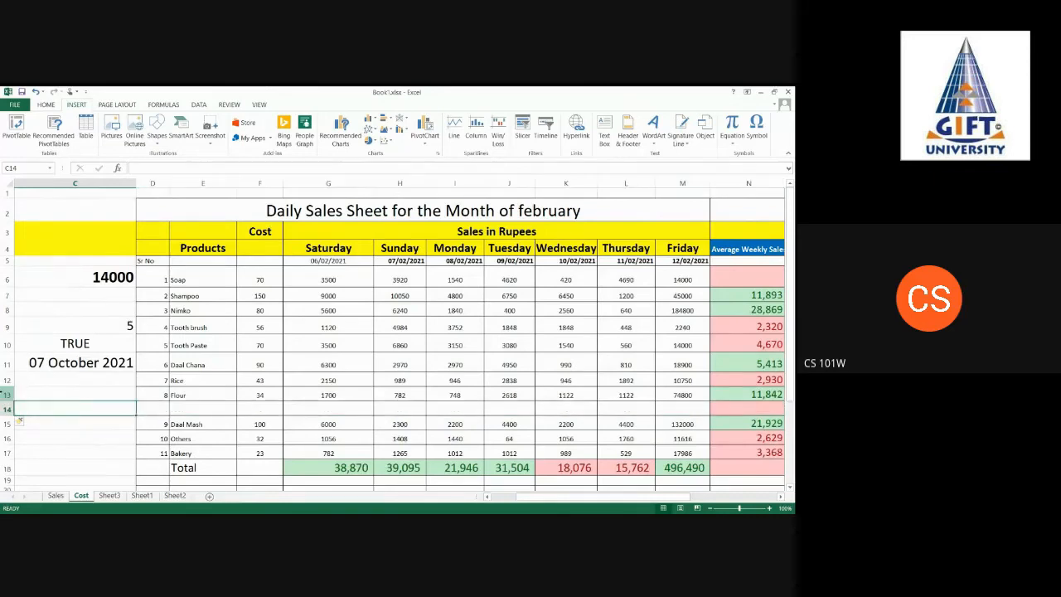
# Step: Insert two blank rows above the Flour row in the daily sales table
pyautogui.click(5, 395)
pyautogui.rightClick(5, 394)
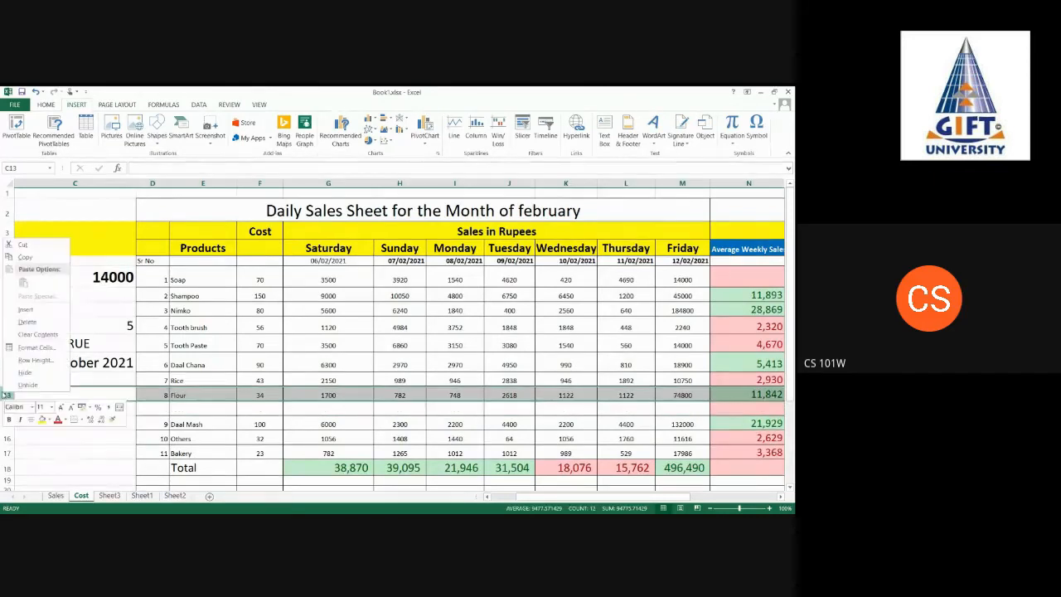
pyautogui.click(26, 309)
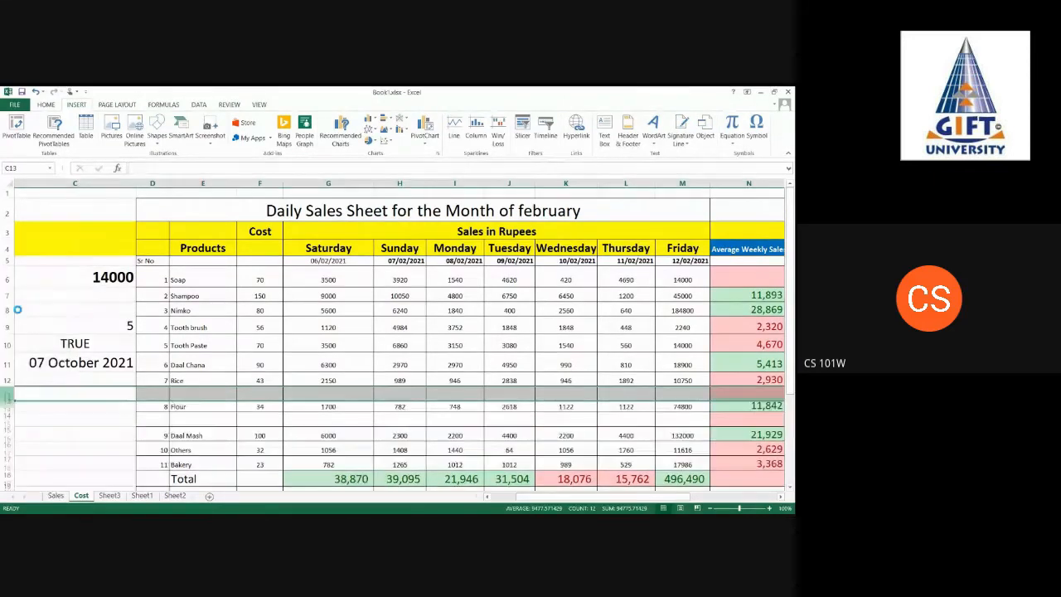
pyautogui.rightClick(8, 395)
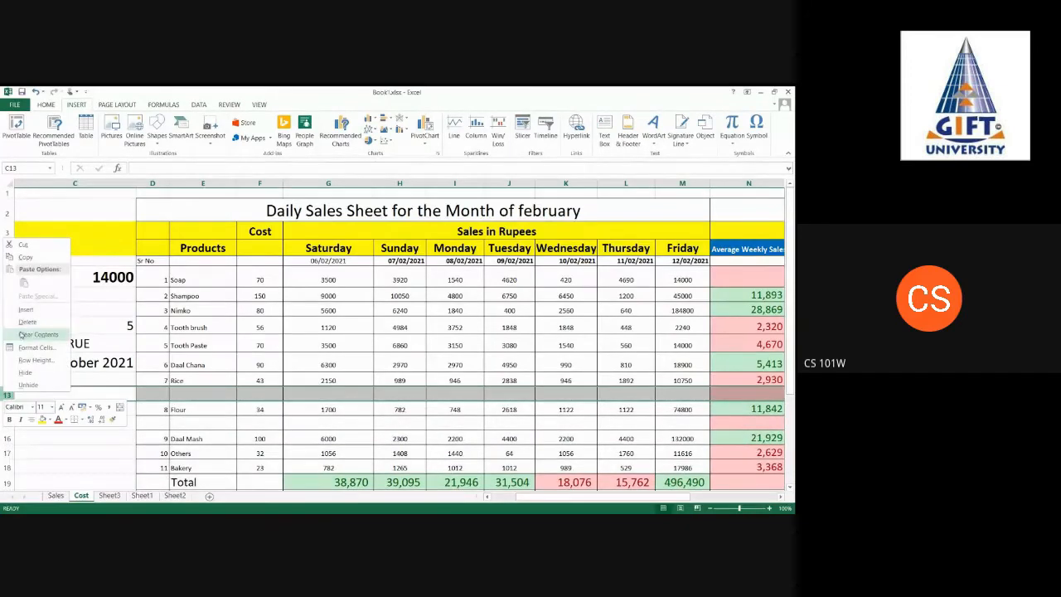
pyautogui.click(25, 309)
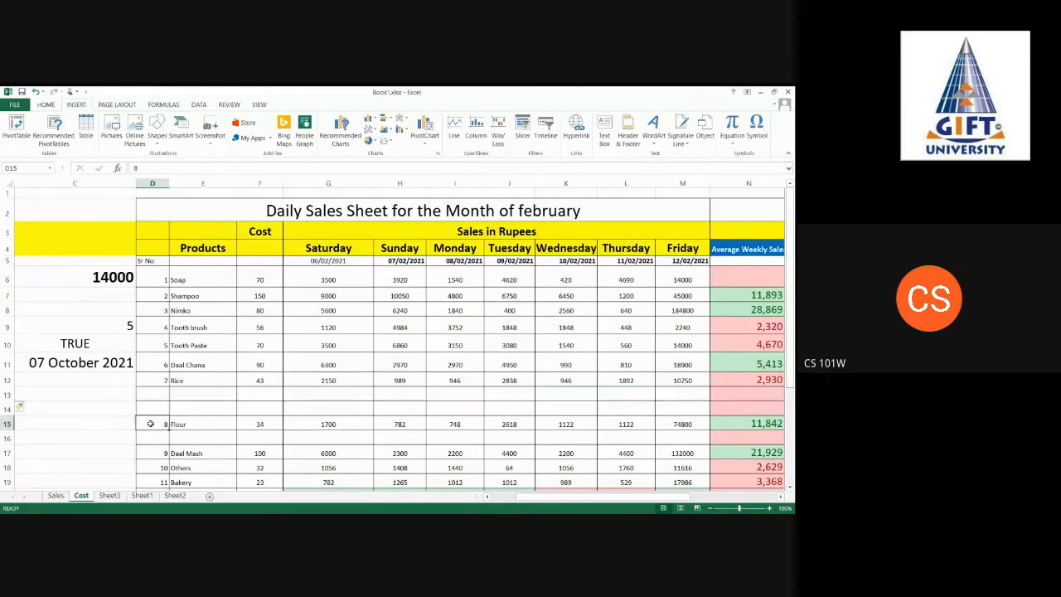
# Step: Enter Soap and Nimko as product names in the two blank rows between Rice and Flour
pyautogui.click(172, 406)
pyautogui.click(190, 392)
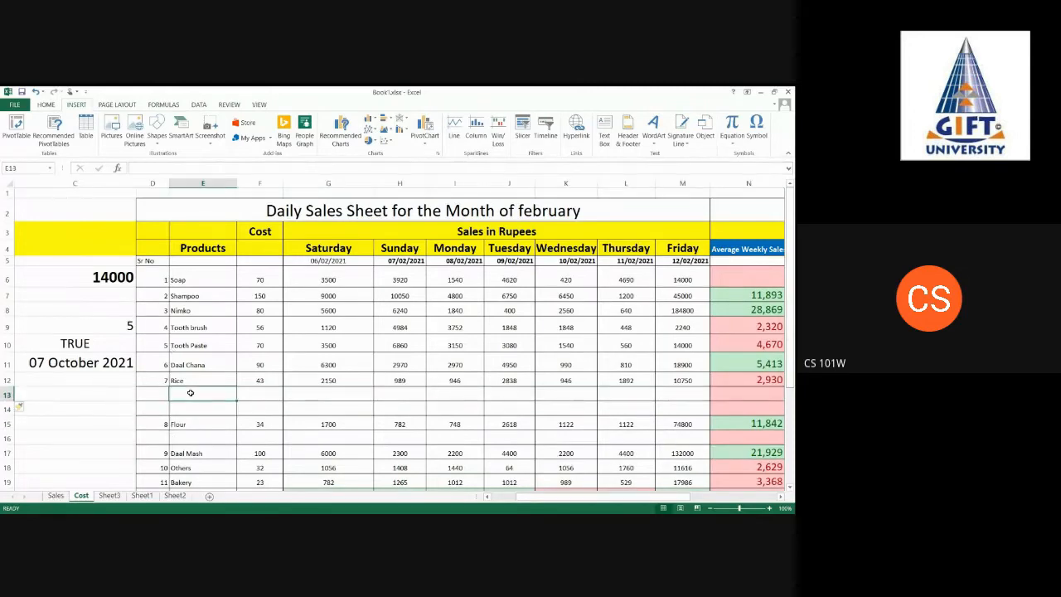
pyautogui.click(191, 275)
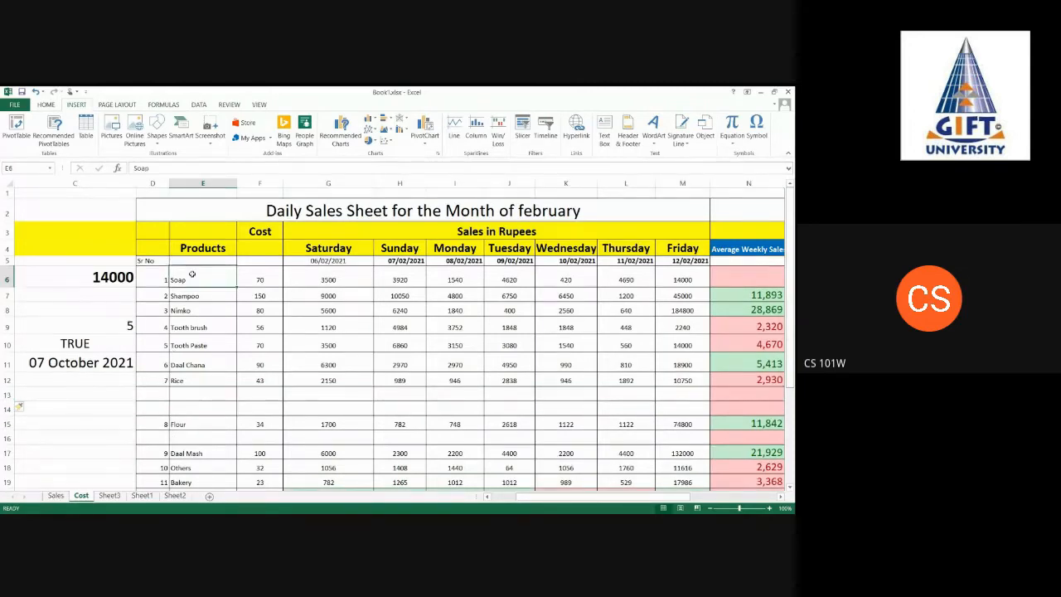
pyautogui.click(205, 393)
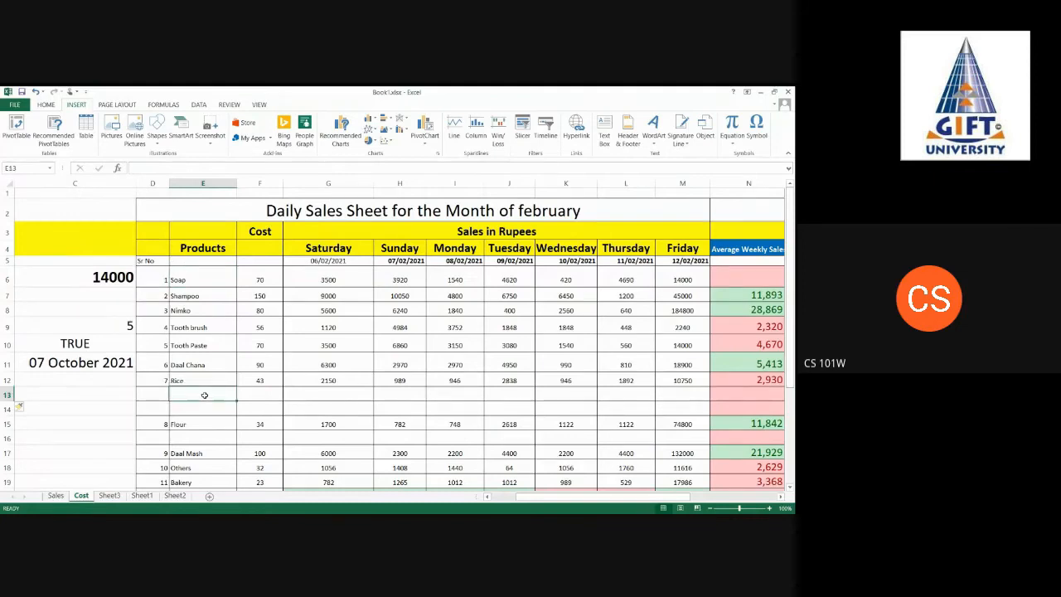
pyautogui.write('Soap')
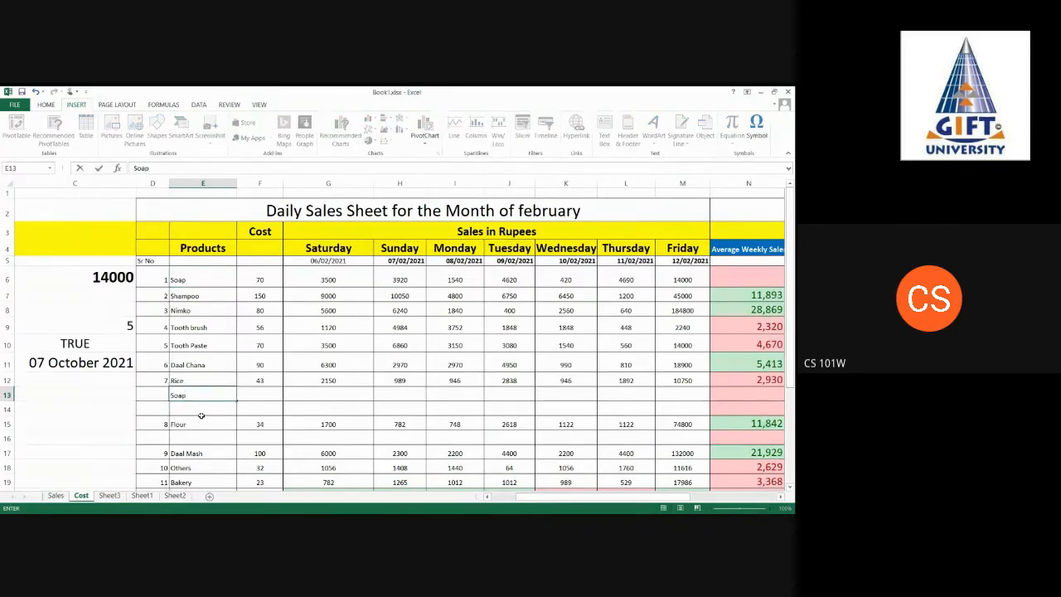
pyautogui.press('Return')
pyautogui.moveTo(793, 232); pyautogui.dragTo(792, 239)
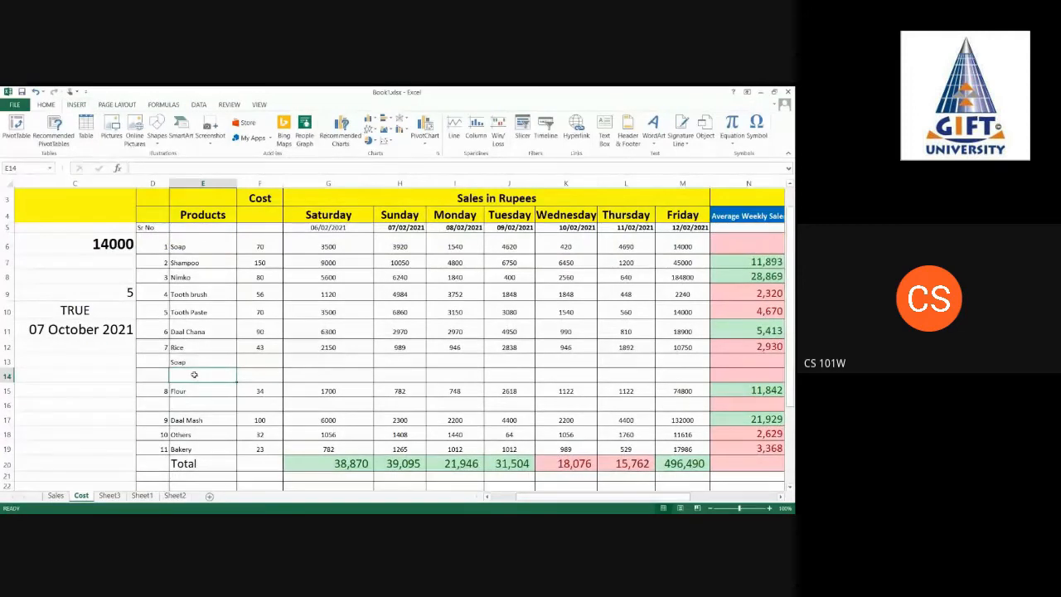
pyautogui.write('Nimko')
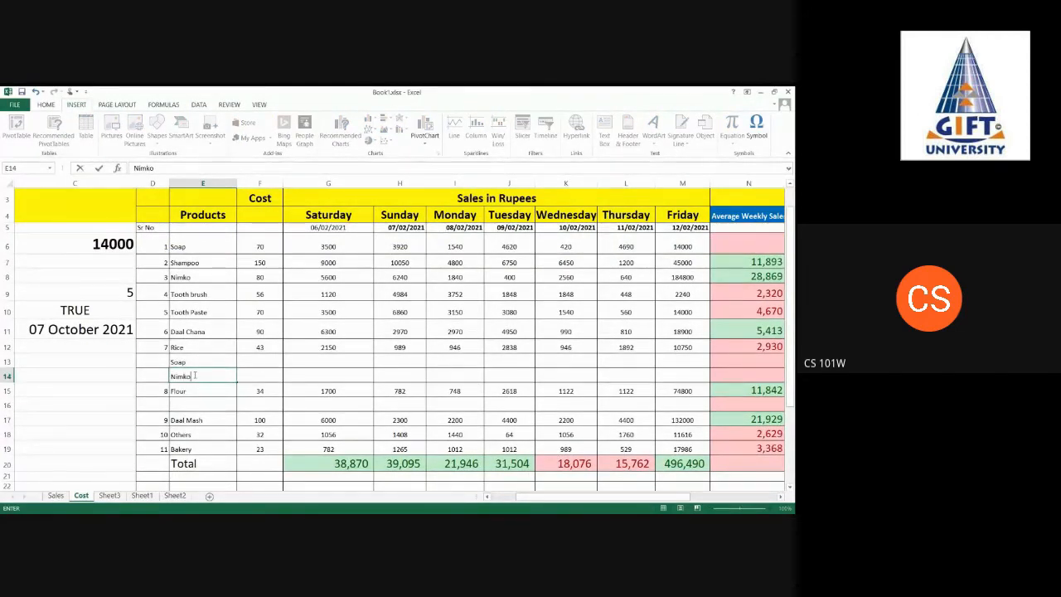
# Step: Enter Tooth brush as the product name in the blank row between Flour and Daal Mash
pyautogui.click(186, 402)
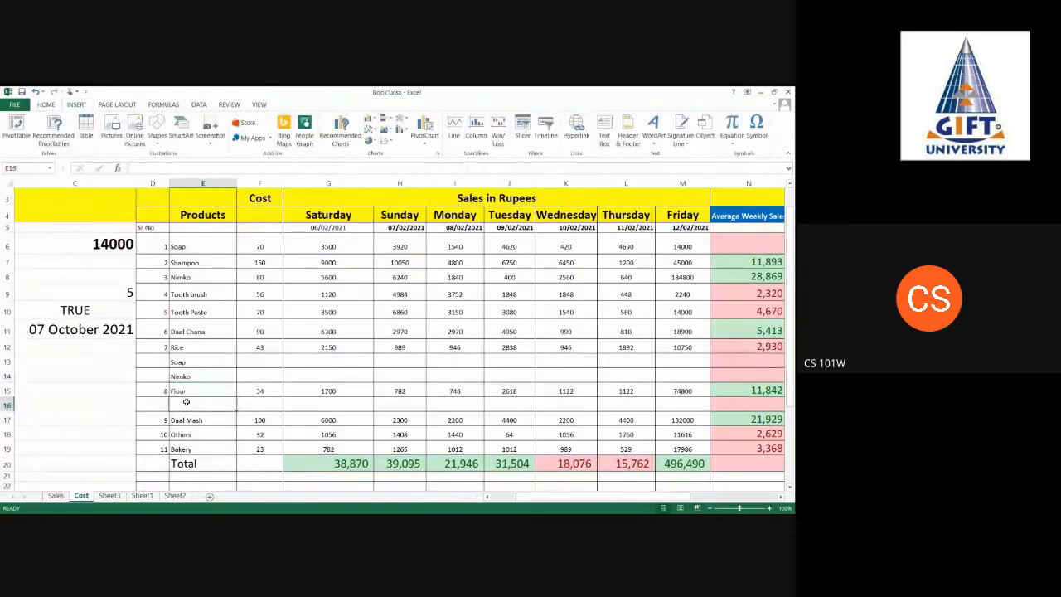
pyautogui.write('T')
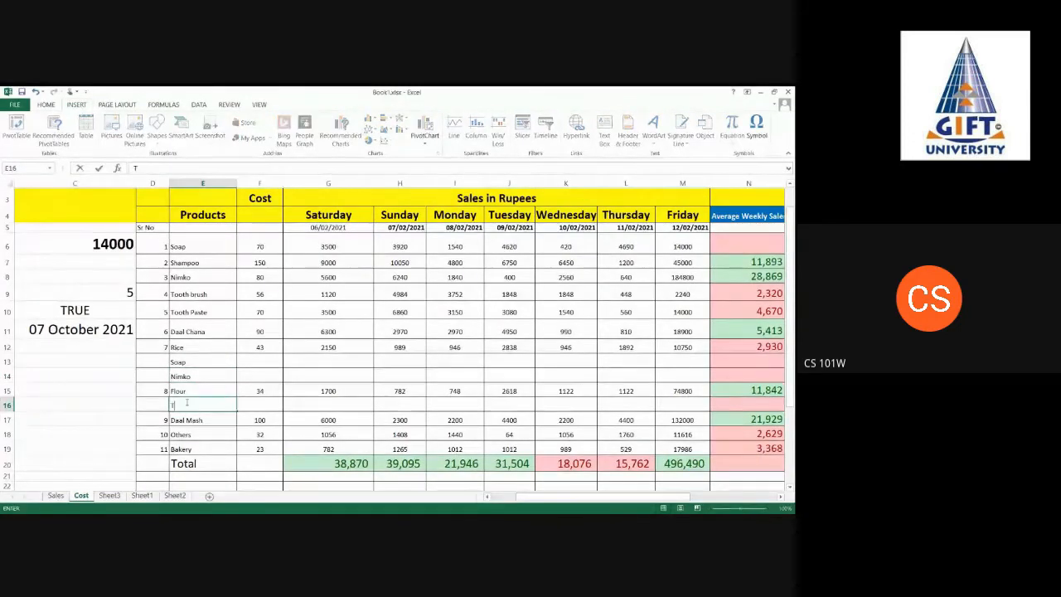
pyautogui.write('ooth brush')
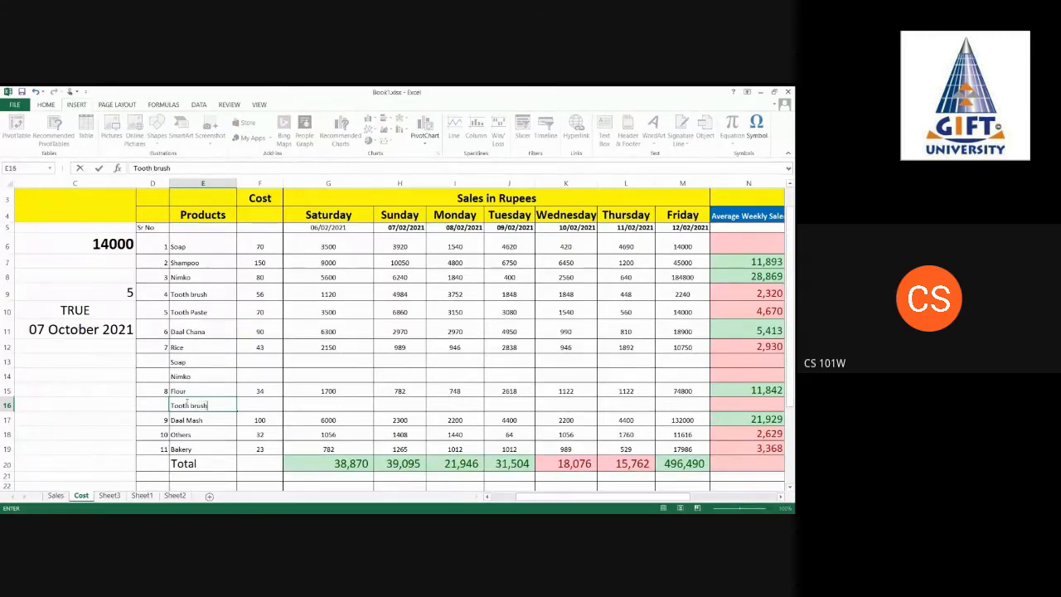
pyautogui.click(227, 449)
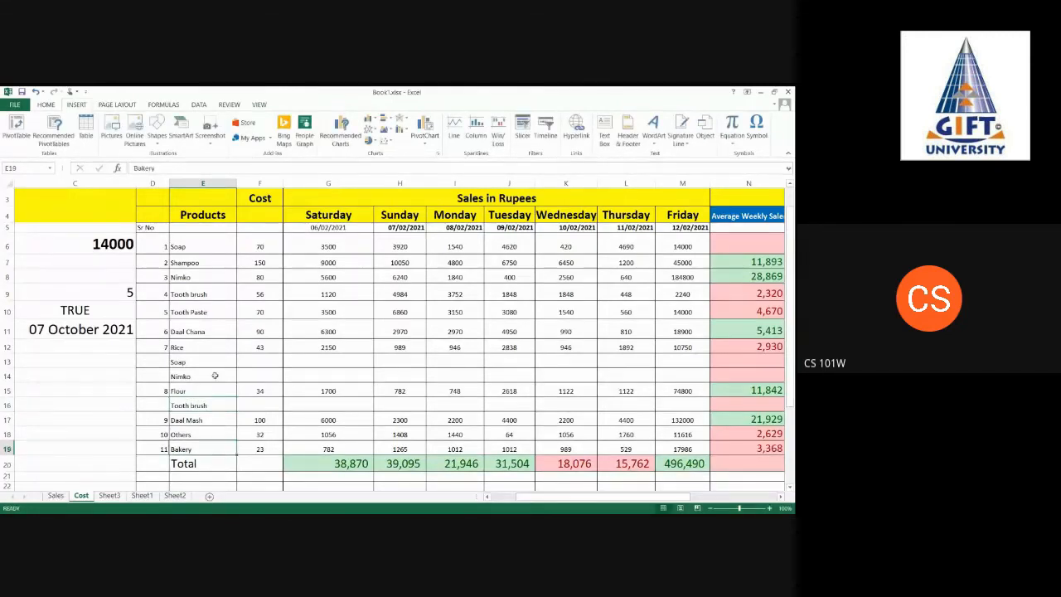
pyautogui.click(195, 246)
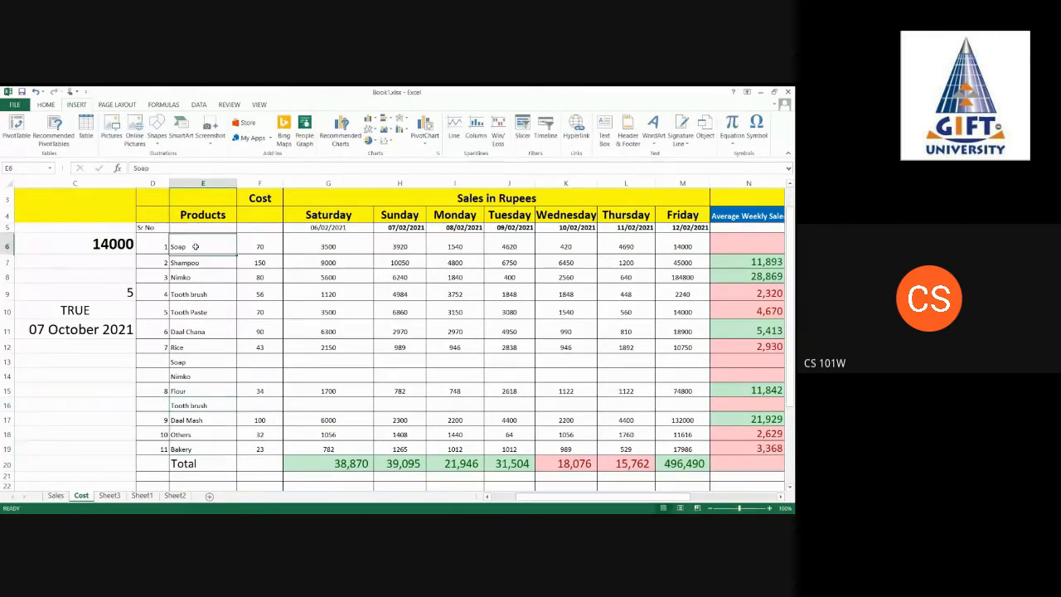
pyautogui.click(200, 364)
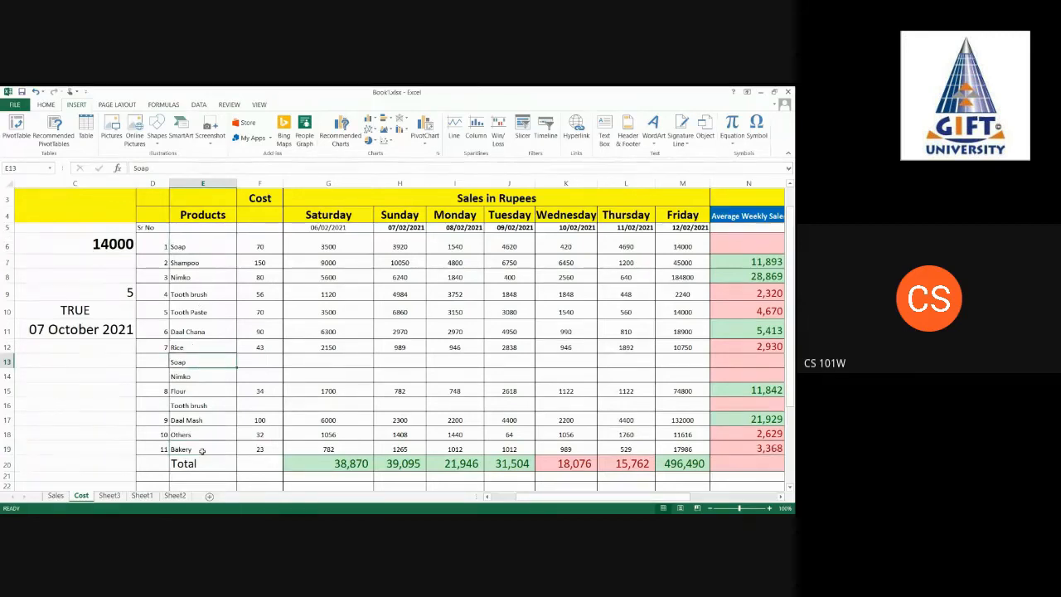
# Step: Insert one blank row above Daal Mash and another above the added Tooth brush row
pyautogui.click(7, 420)
pyautogui.rightClick(6, 420)
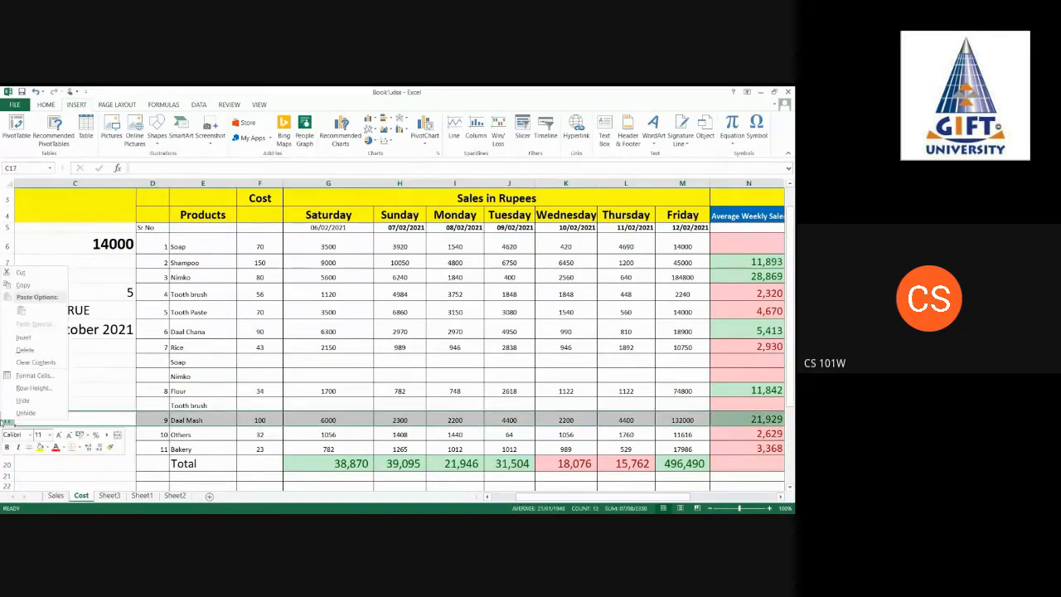
pyautogui.click(23, 337)
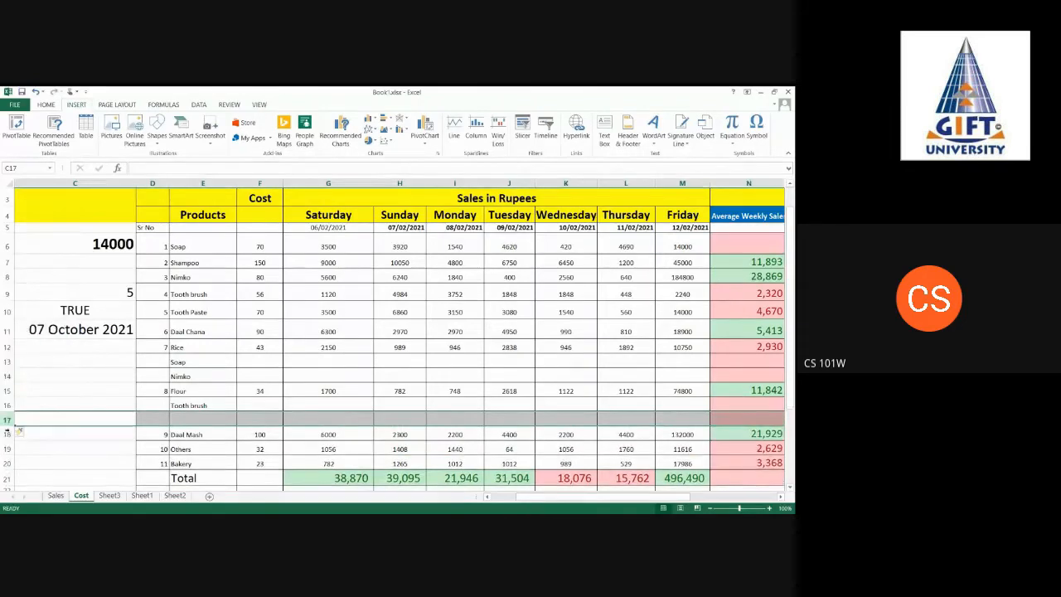
pyautogui.click(5, 405)
pyautogui.rightClick(6, 405)
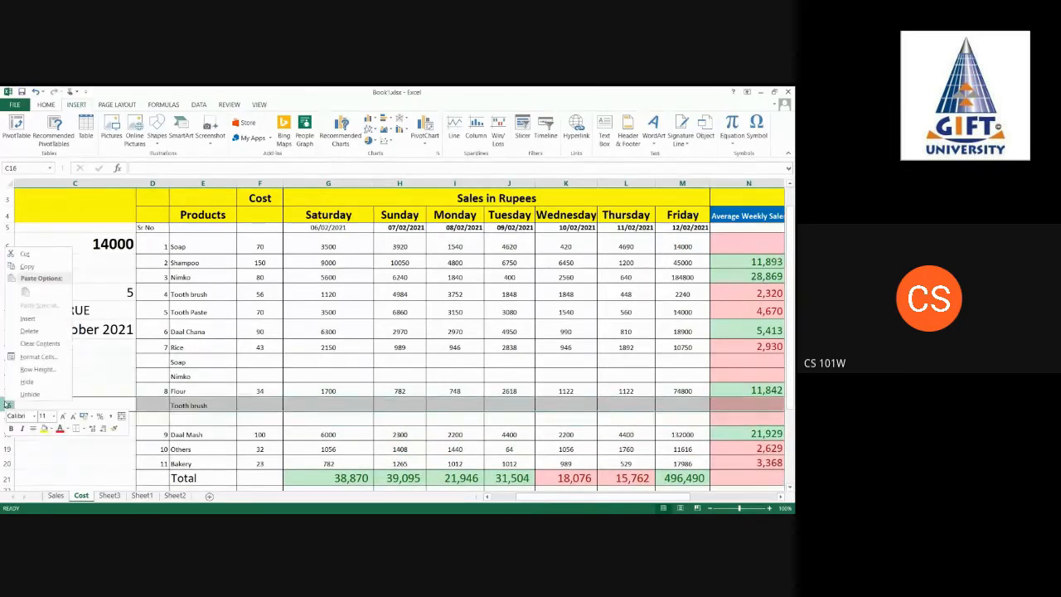
pyautogui.click(28, 318)
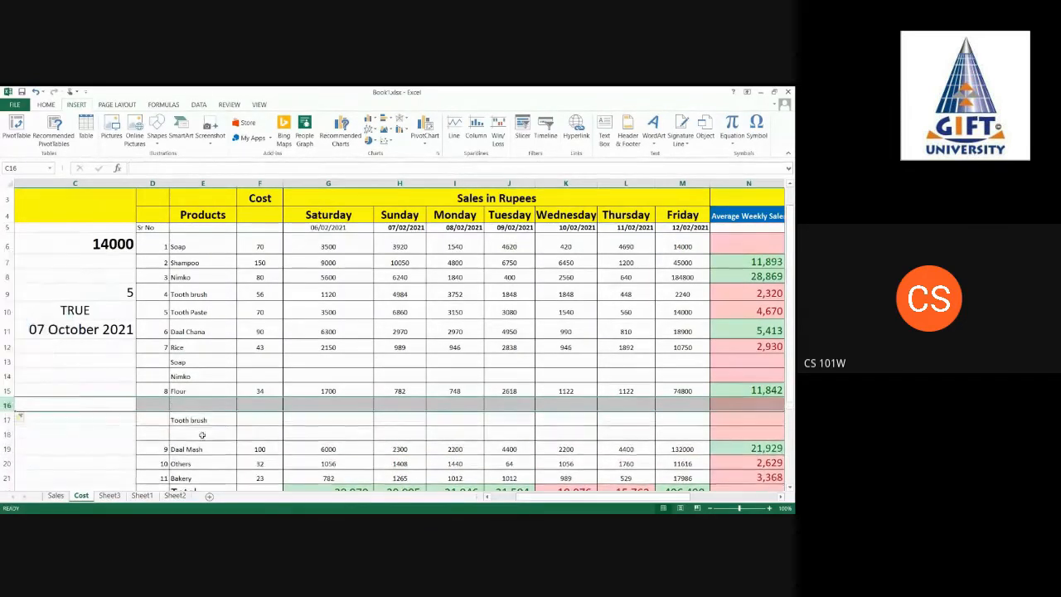
pyautogui.click(203, 434)
pyautogui.click(187, 296)
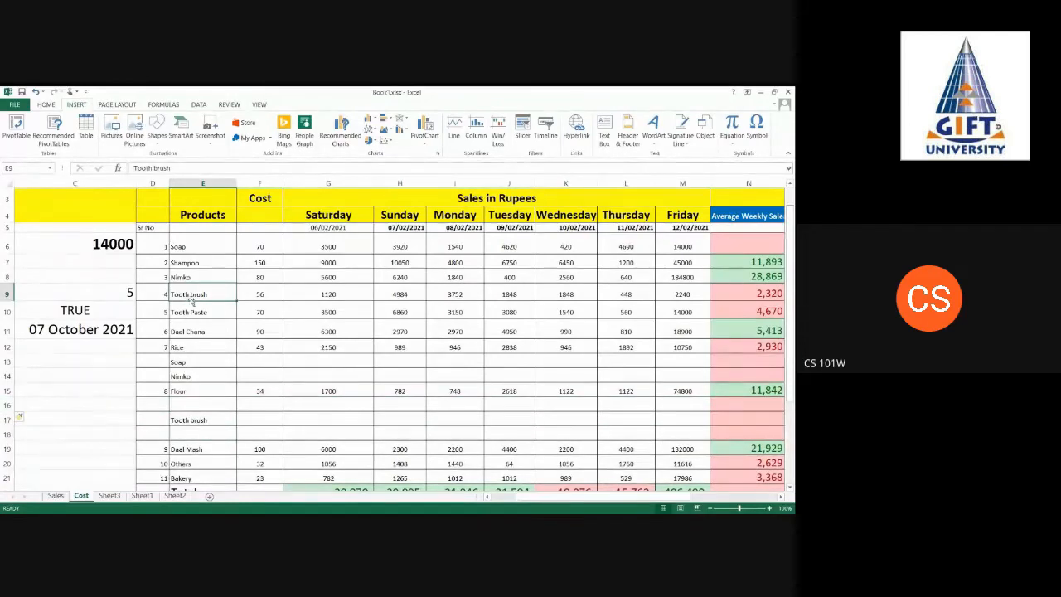
pyautogui.hotkey('ctrl', 'c')
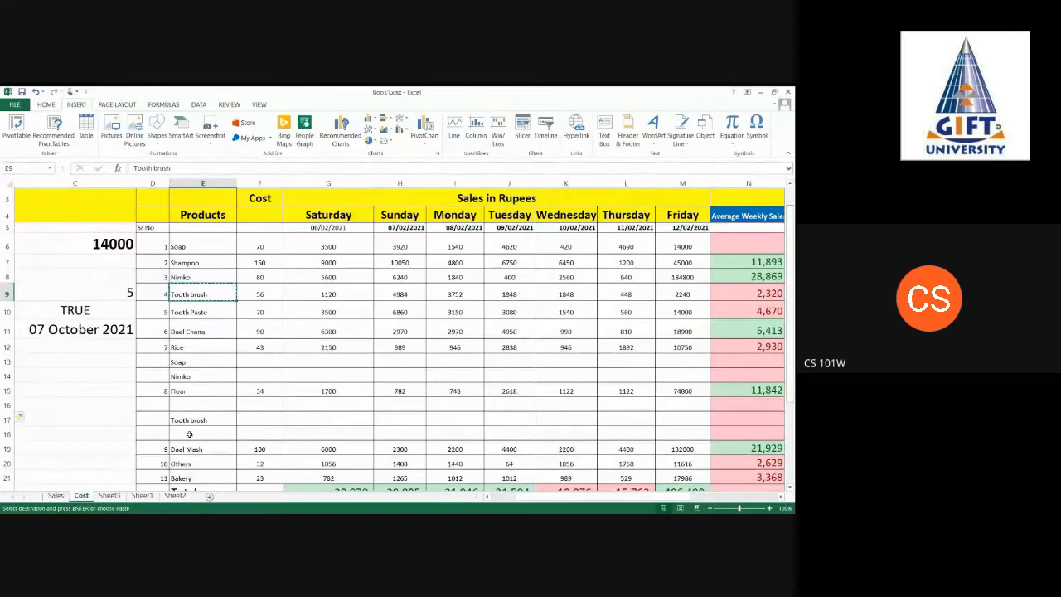
pyautogui.press('Escape')
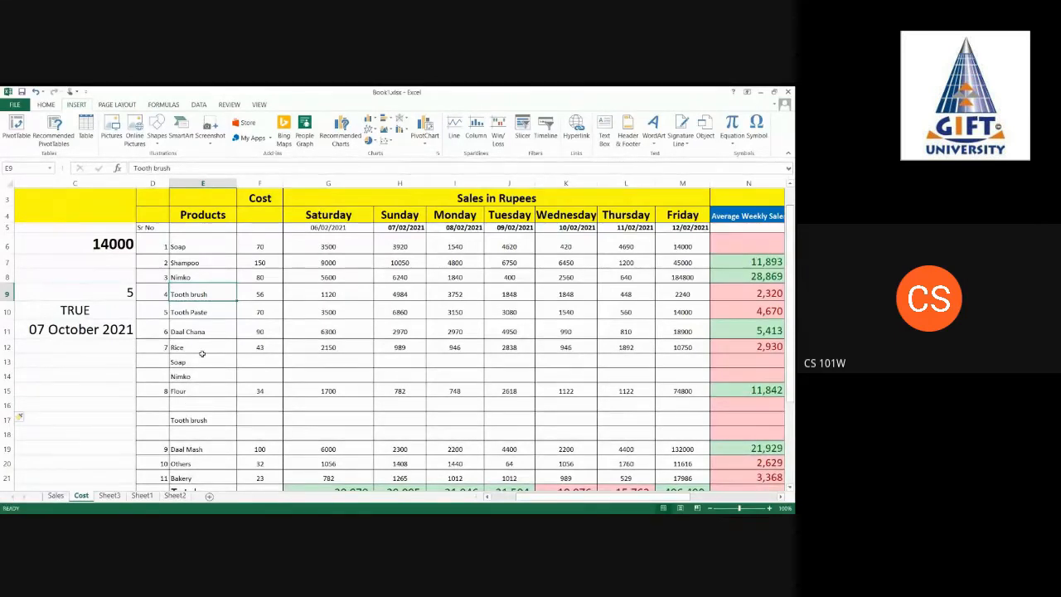
# Step: Copy the Soap product name into the blank cell below Flour and the Tooth brush name into the one above Daal Mash
pyautogui.click(188, 249)
pyautogui.hotkey('ctrl', 'c')
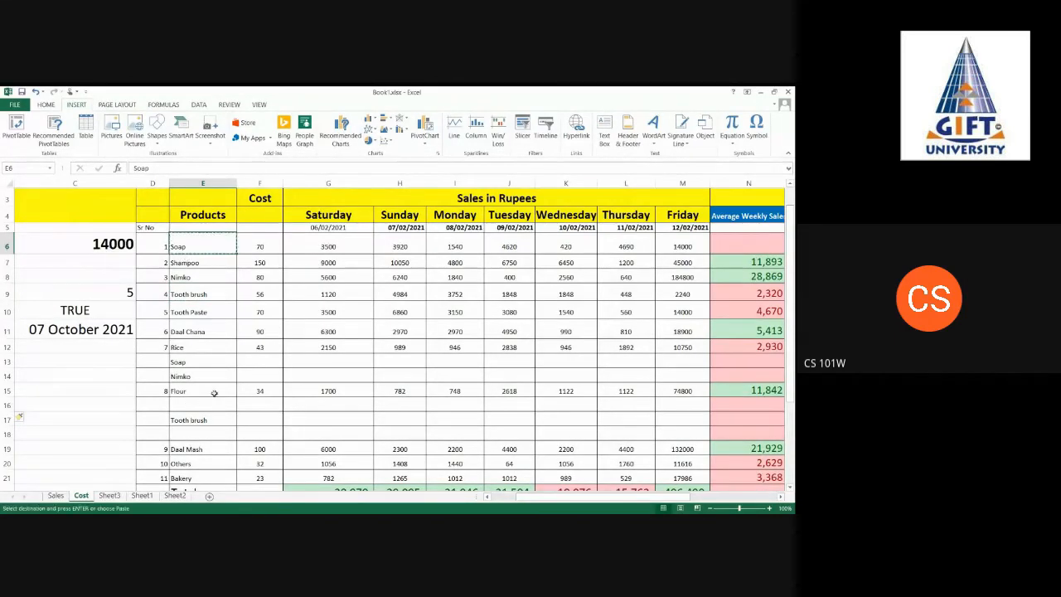
pyautogui.click(190, 399)
pyautogui.hotkey('ctrl', 'v')
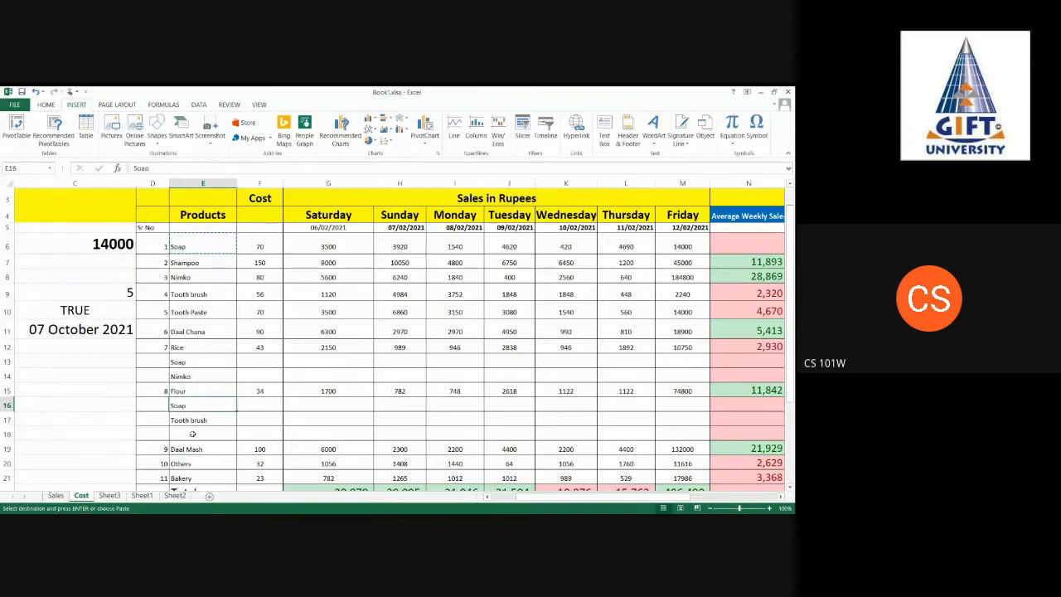
pyautogui.click(183, 295)
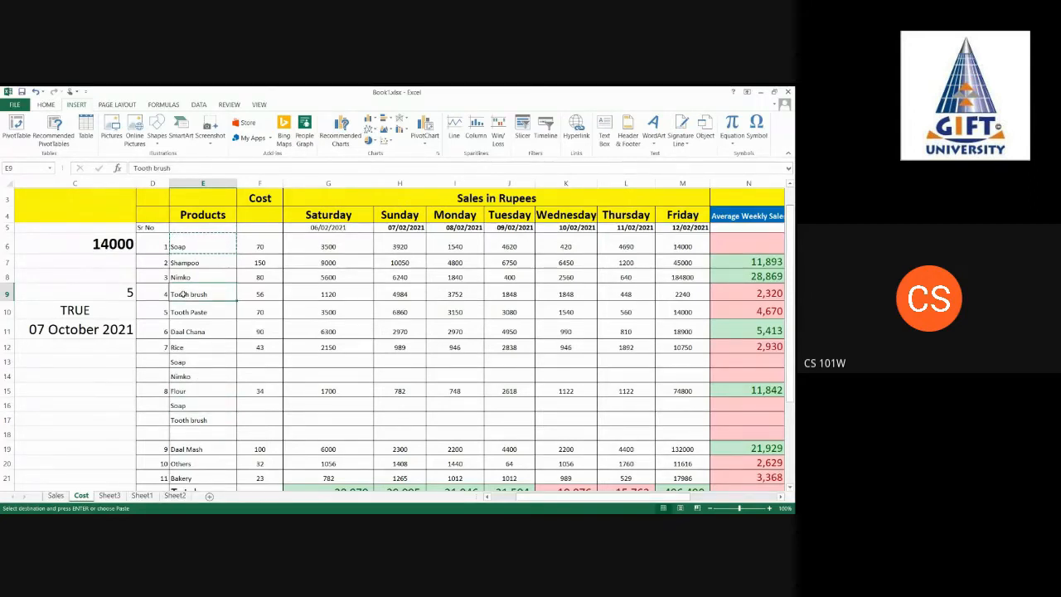
pyautogui.hotkey('ctrl', 'c')
pyautogui.click(206, 433)
pyautogui.hotkey('ctrl', 'v')
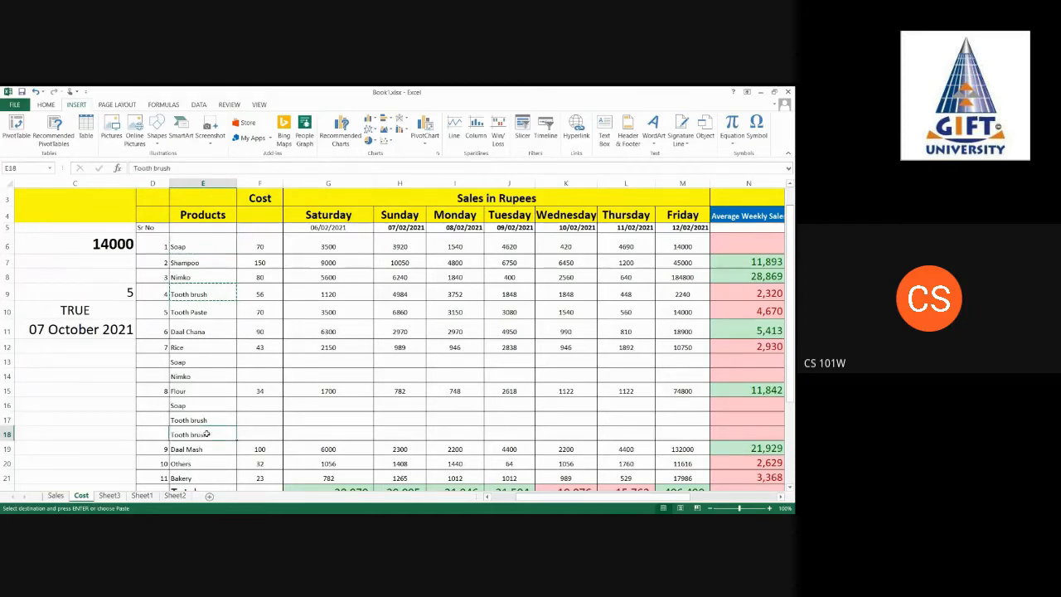
pyautogui.click(258, 423)
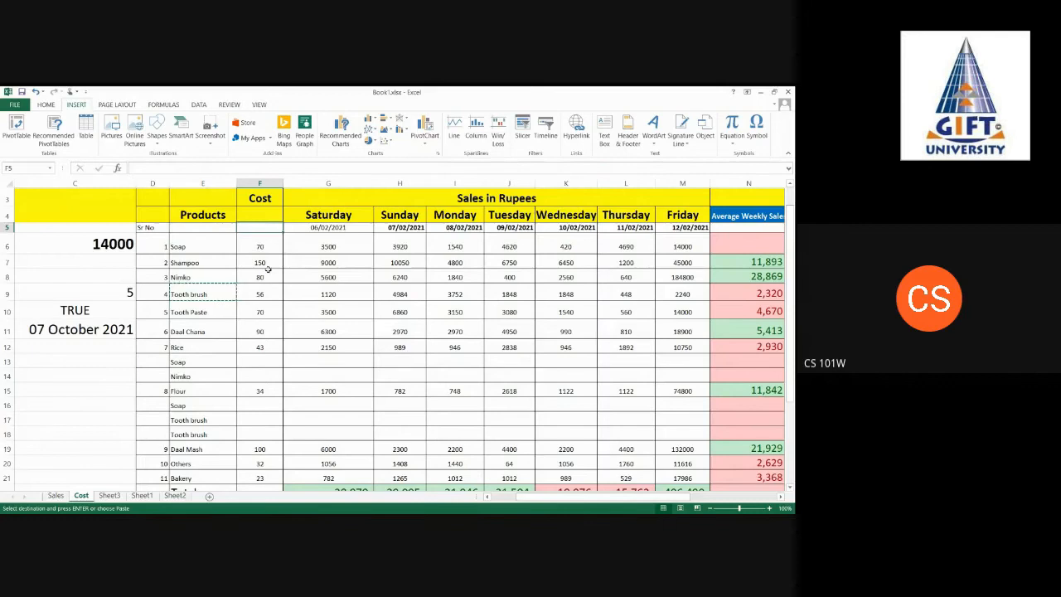
pyautogui.press('Escape')
# Step: Enter costs of 23 for Soap and 56 for Nimko below Rice, 32 for Soap below Flour, and 21 for both added Tooth brush rows
pyautogui.click(276, 328)
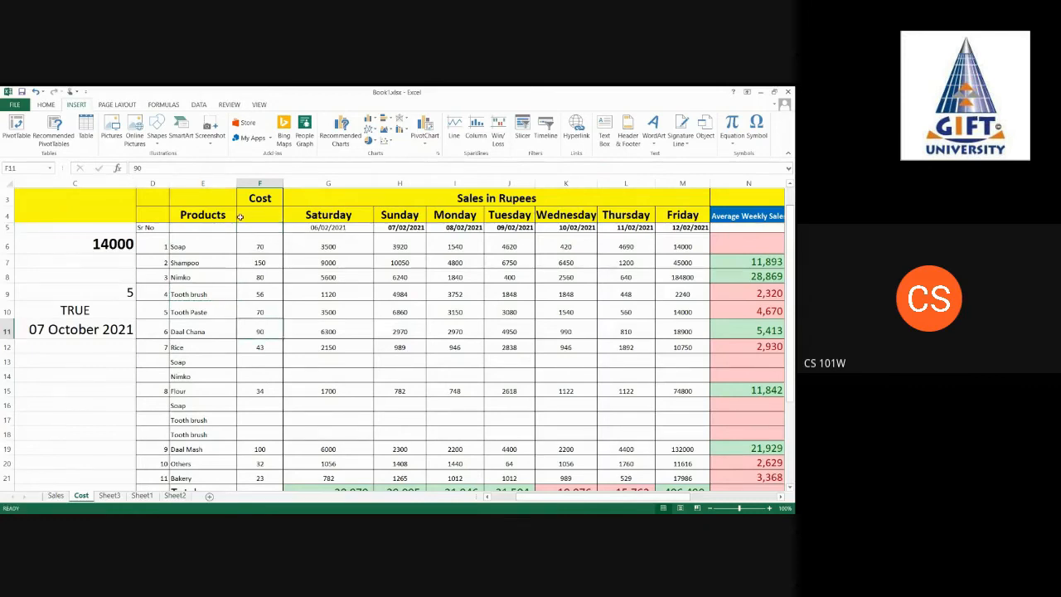
pyautogui.click(264, 357)
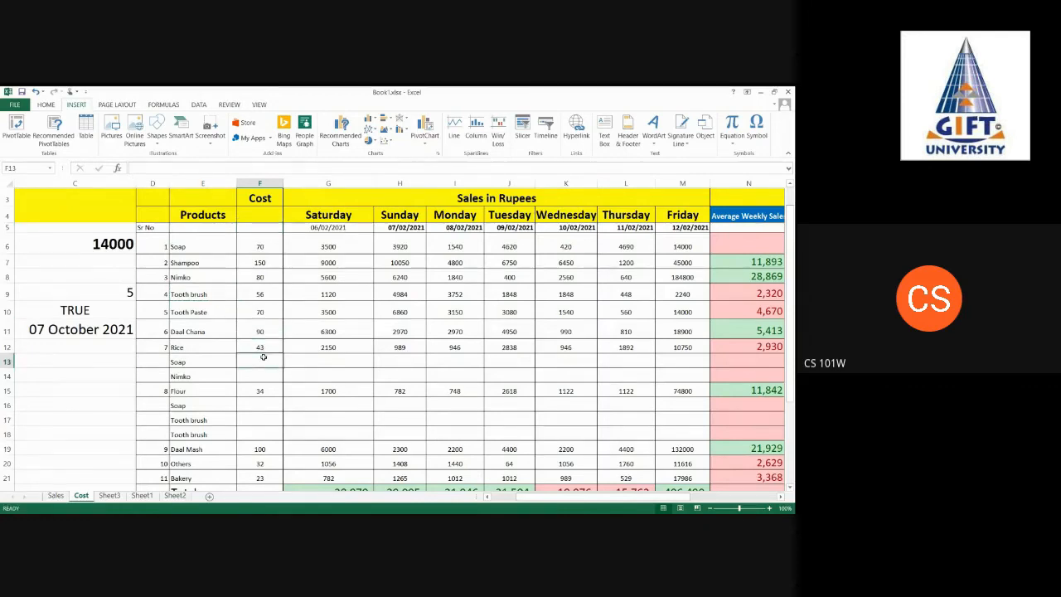
pyautogui.write('23')
pyautogui.click(266, 377)
pyautogui.write('56')
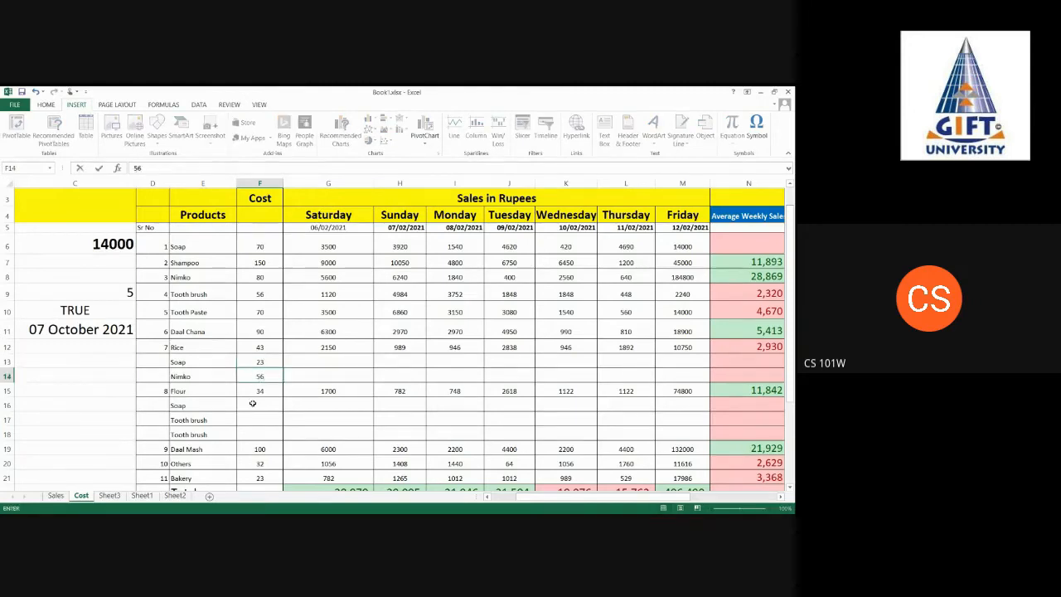
pyautogui.click(252, 404)
pyautogui.write('32')
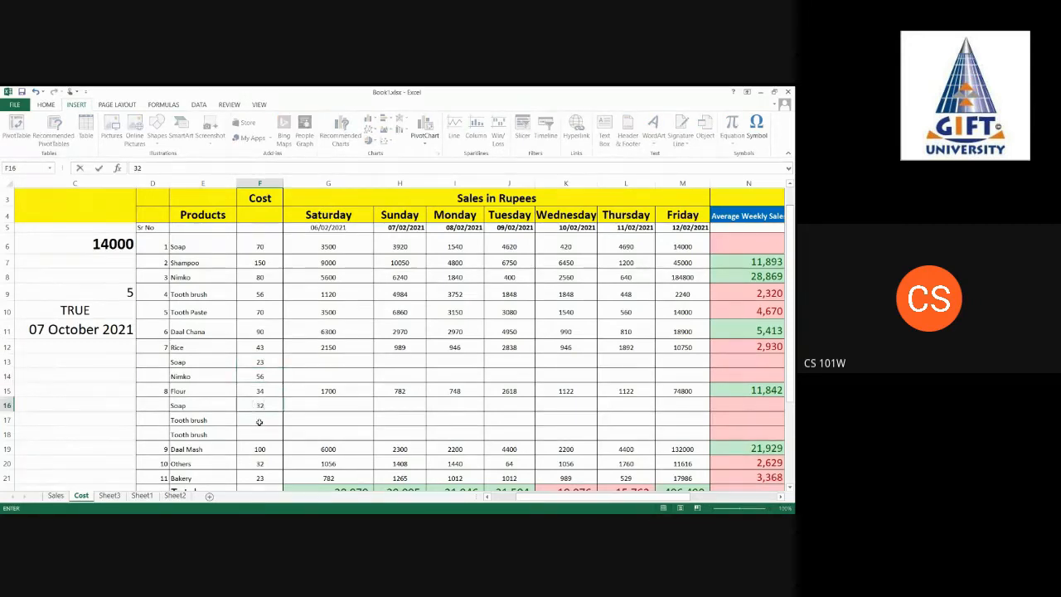
pyautogui.click(259, 422)
pyautogui.write('21')
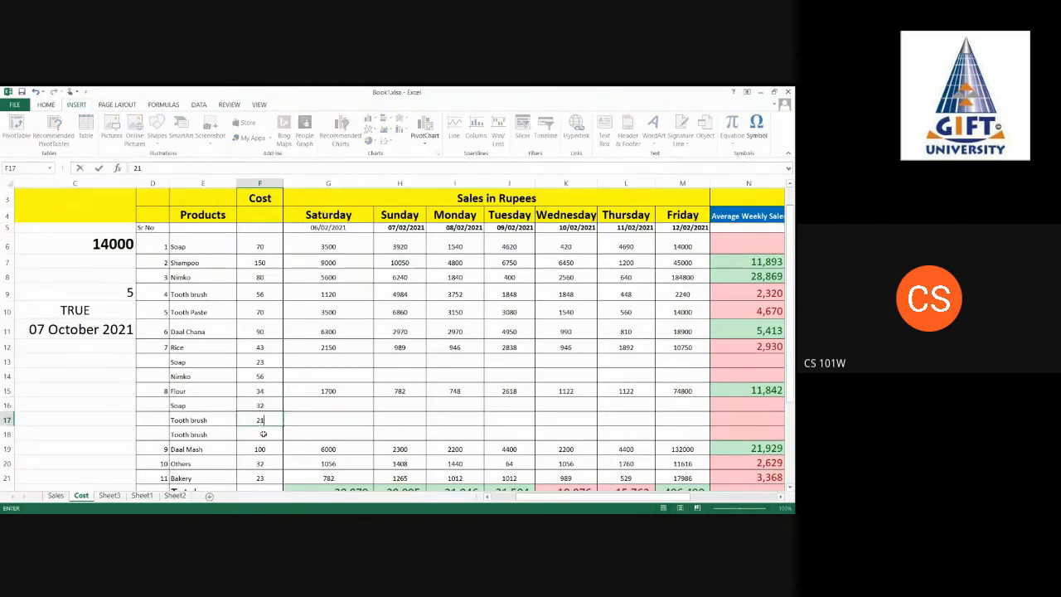
pyautogui.click(260, 436)
pyautogui.write('21')
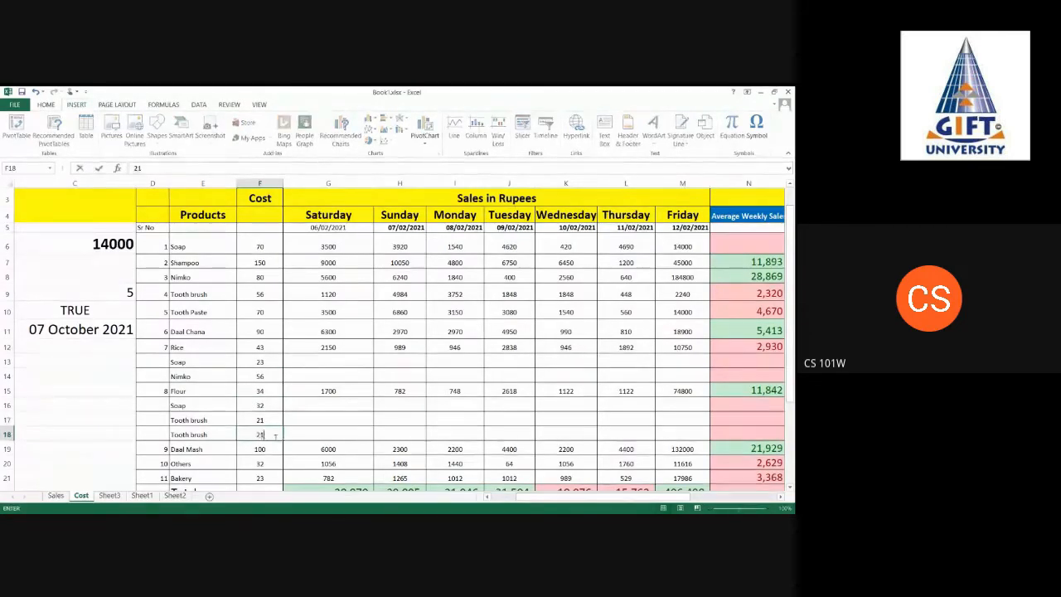
pyautogui.click(261, 240)
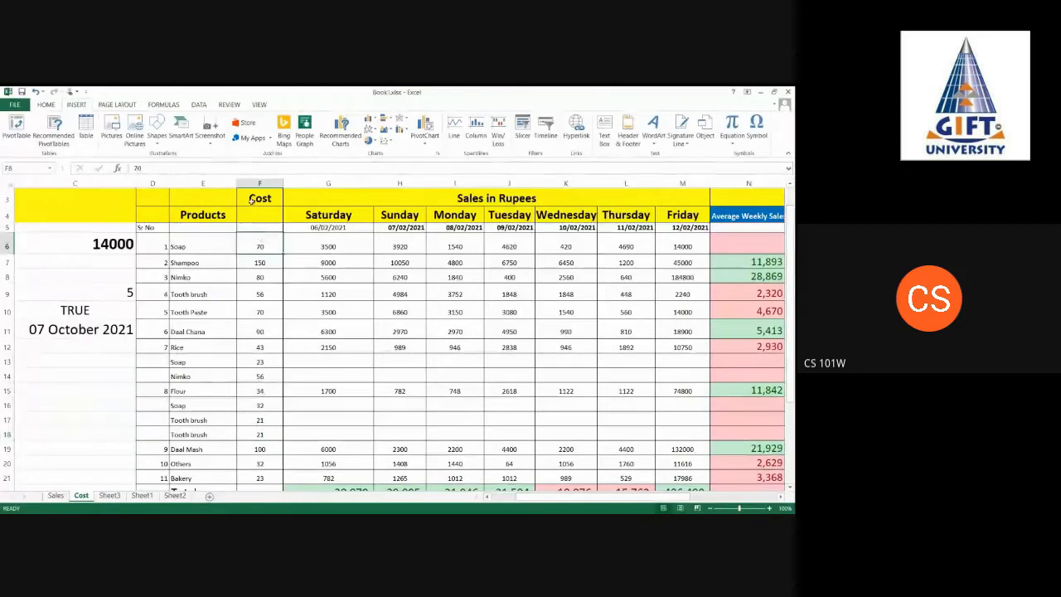
# Step: Move the Cost heading down from F3 to F4, beside the Products heading
pyautogui.click(252, 201)
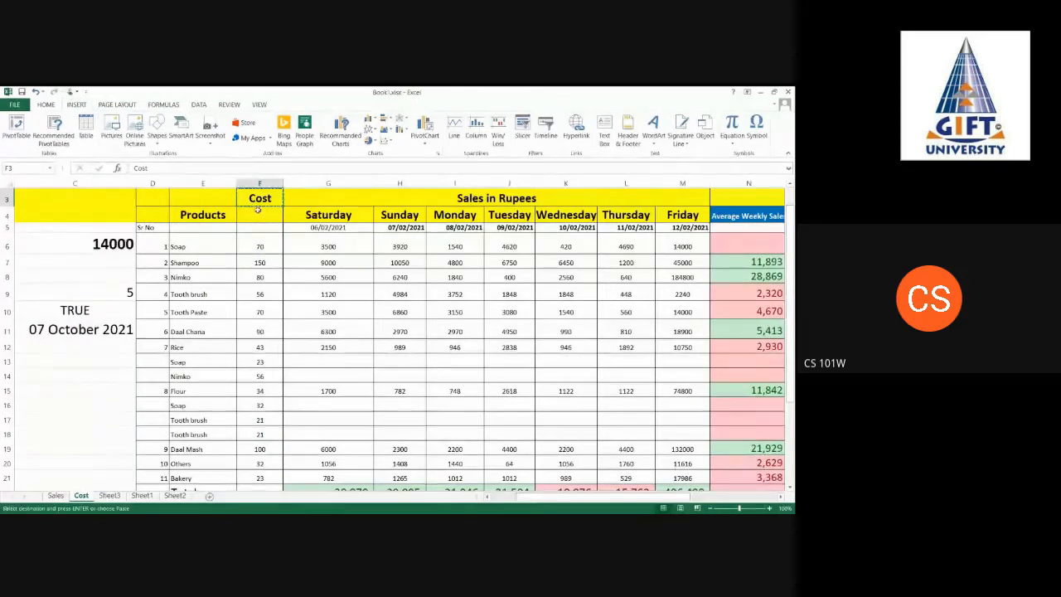
pyautogui.moveTo(253, 206); pyautogui.dragTo(262, 221)
pyautogui.click(267, 248)
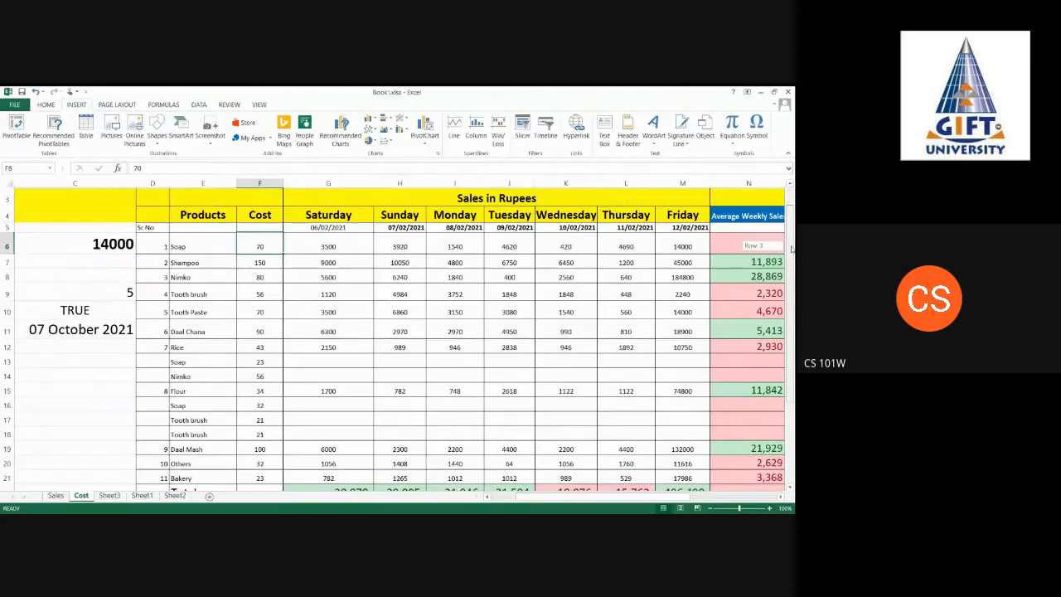
pyautogui.scroll(-1, 795, 247)
pyautogui.click(259, 231)
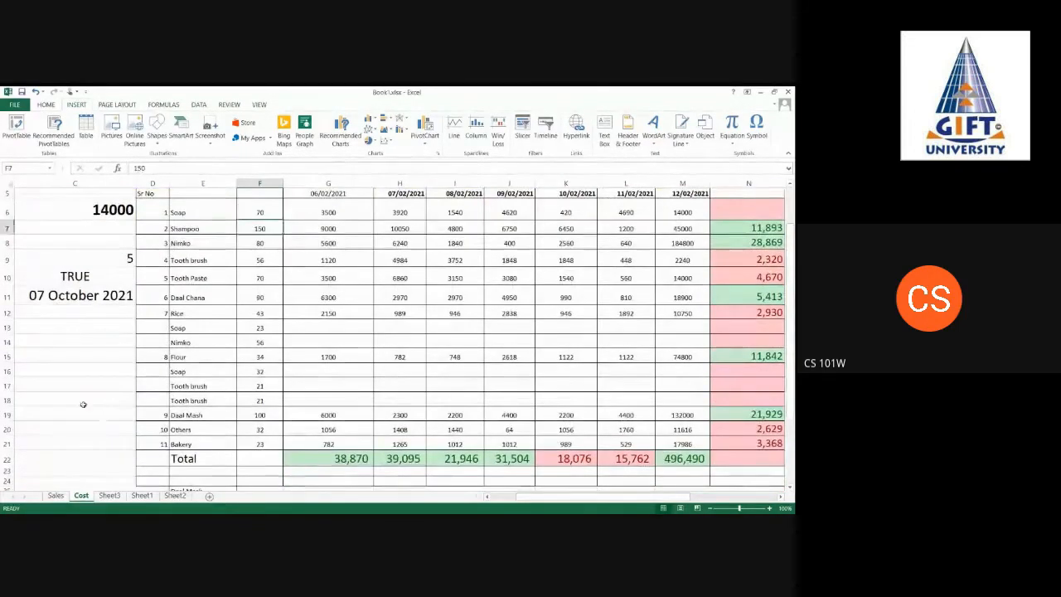
pyautogui.click(61, 358)
pyautogui.moveTo(553, 499); pyautogui.dragTo(514, 502)
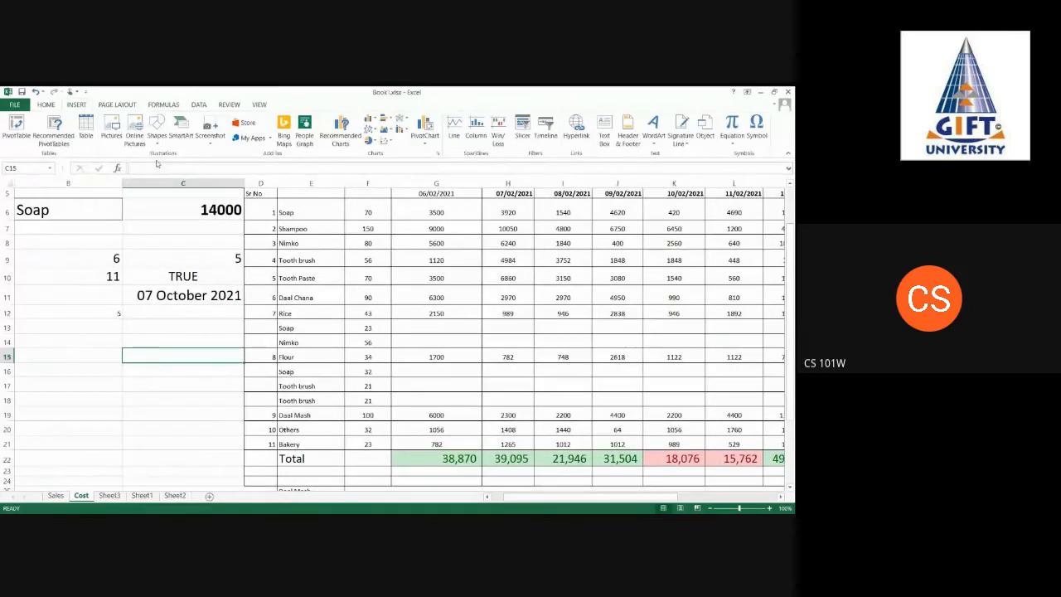
pyautogui.click(40, 104)
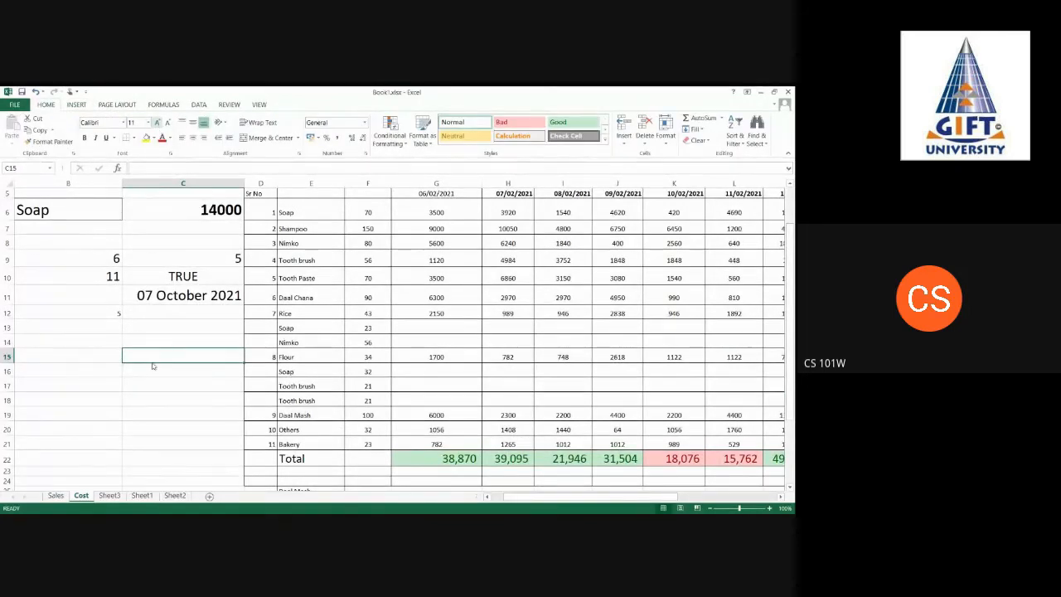
pyautogui.write('=sum')
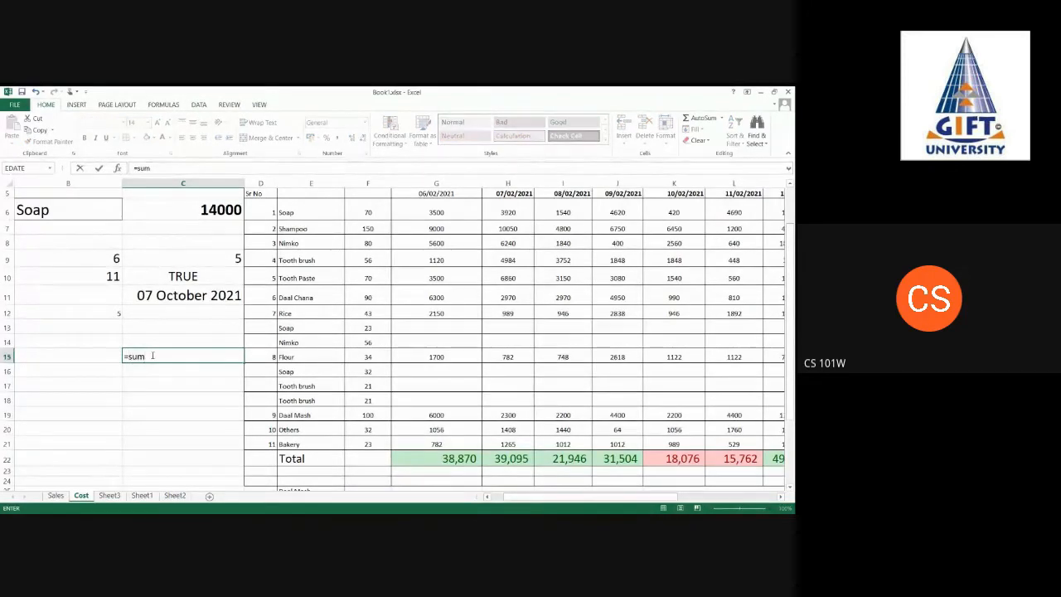
pyautogui.write('if(')
pyautogui.click(117, 167)
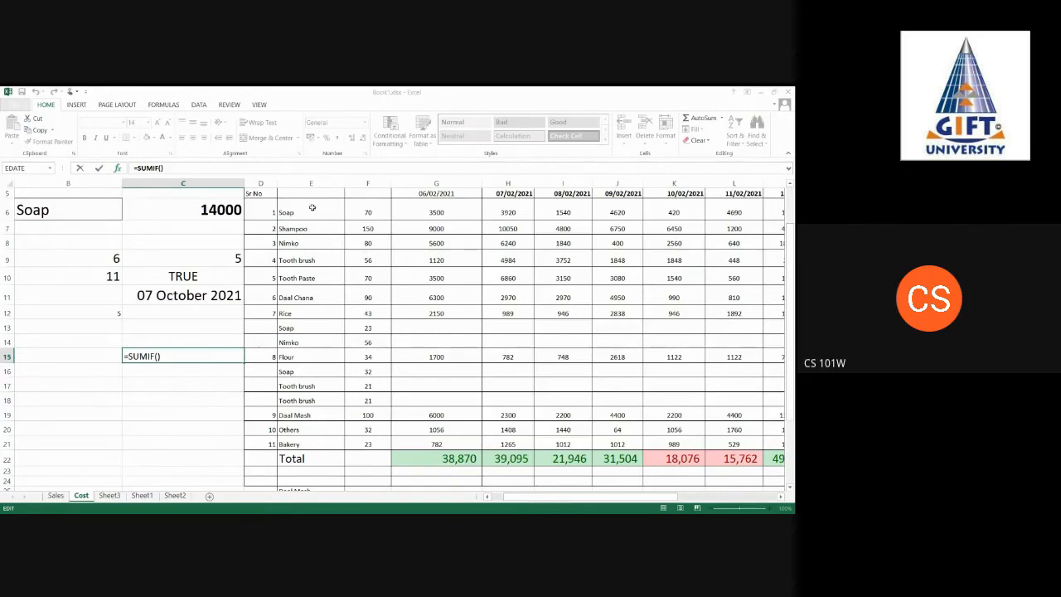
pyautogui.moveTo(313, 207); pyautogui.dragTo(311, 440)
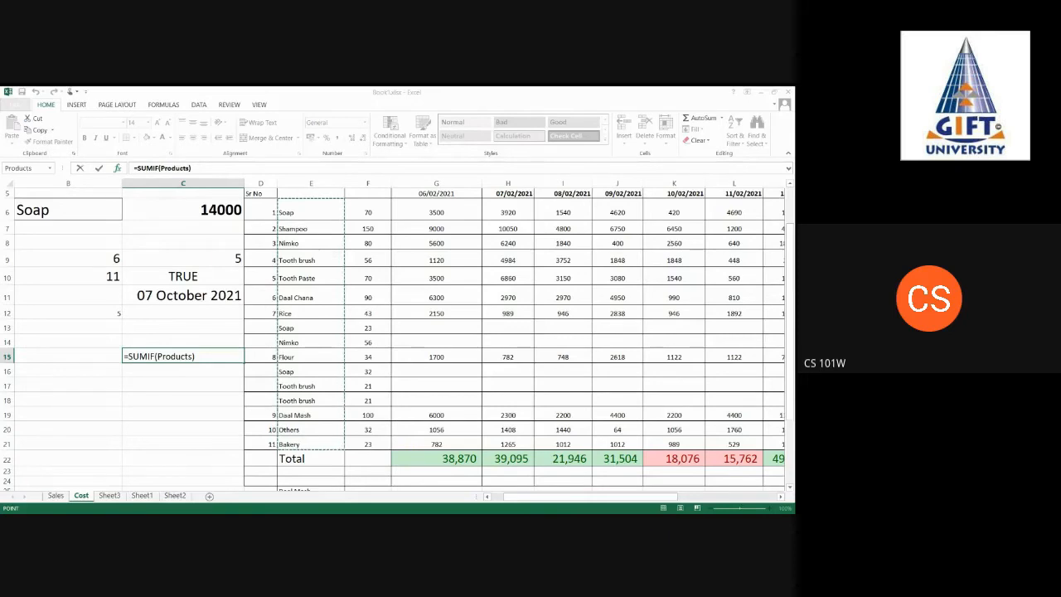
pyautogui.press('Return')
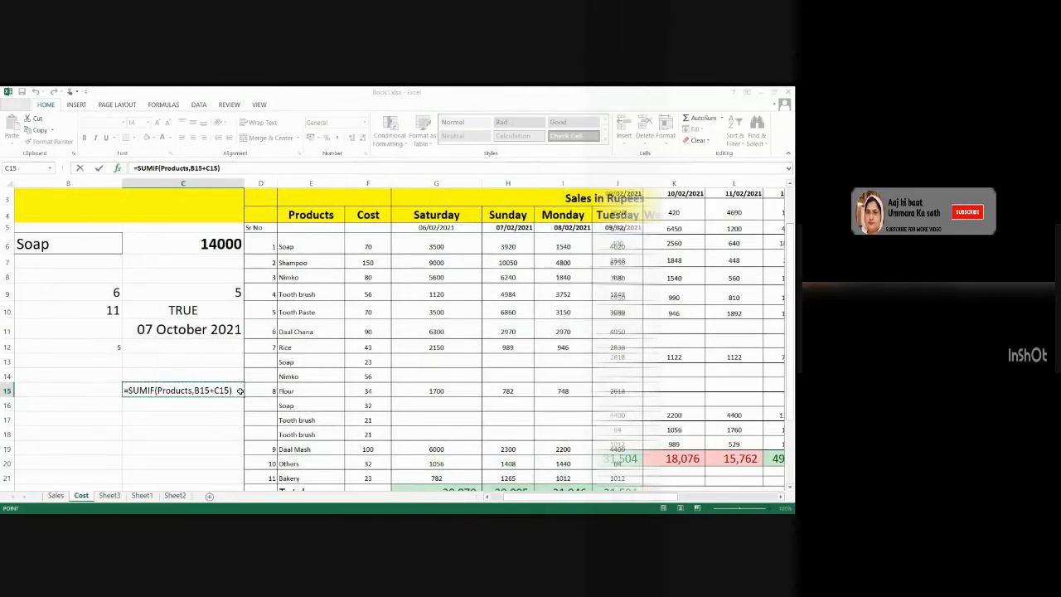
pyautogui.press('Escape')
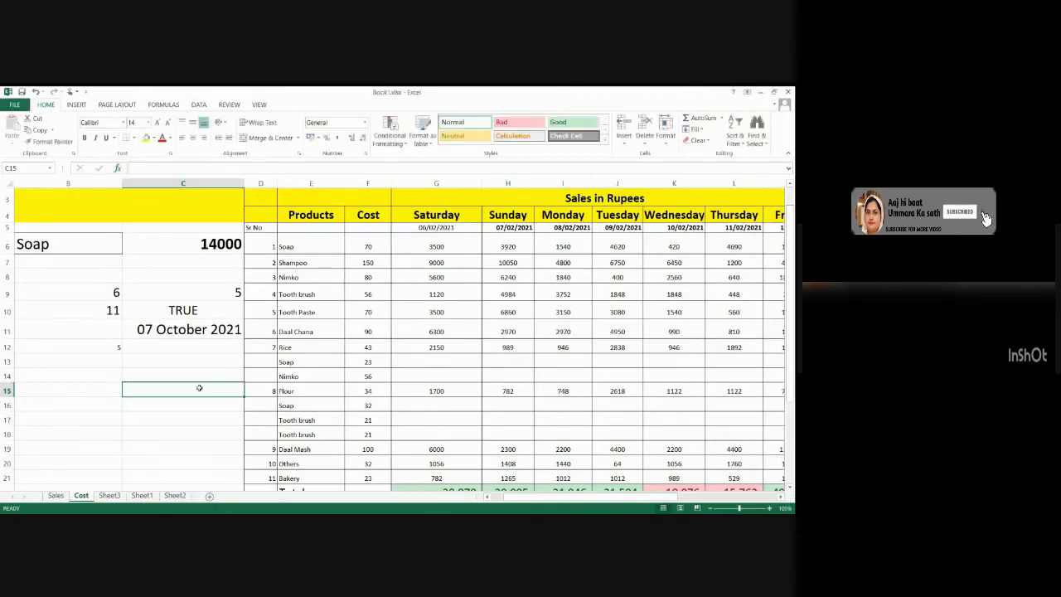
# Step: Start a SUMIF formula in cell C15 with the product column range E4:E21 as the criteria range
pyautogui.write('=')
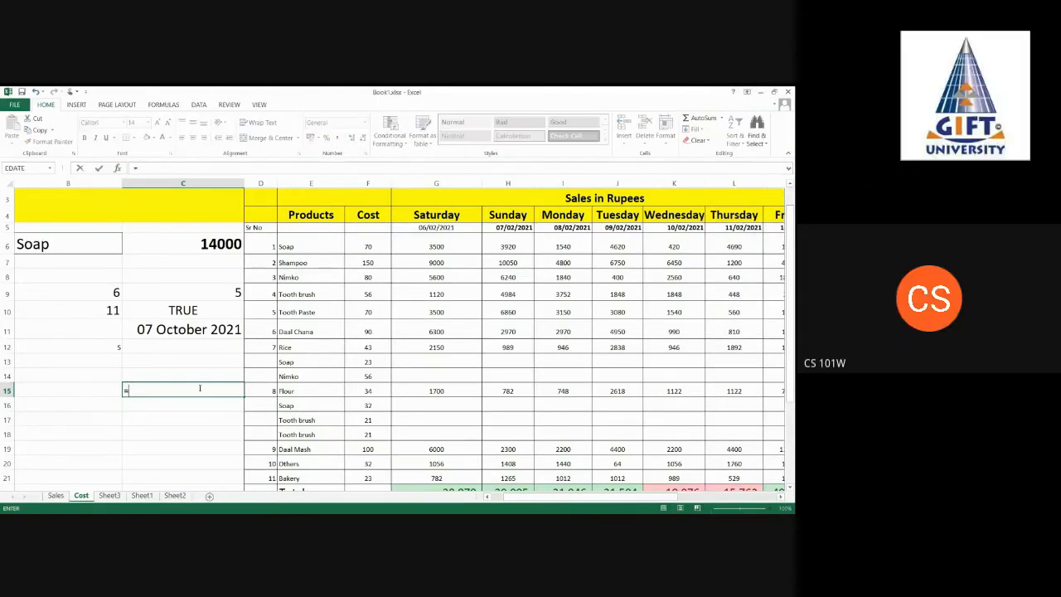
pyautogui.write('sumif(')
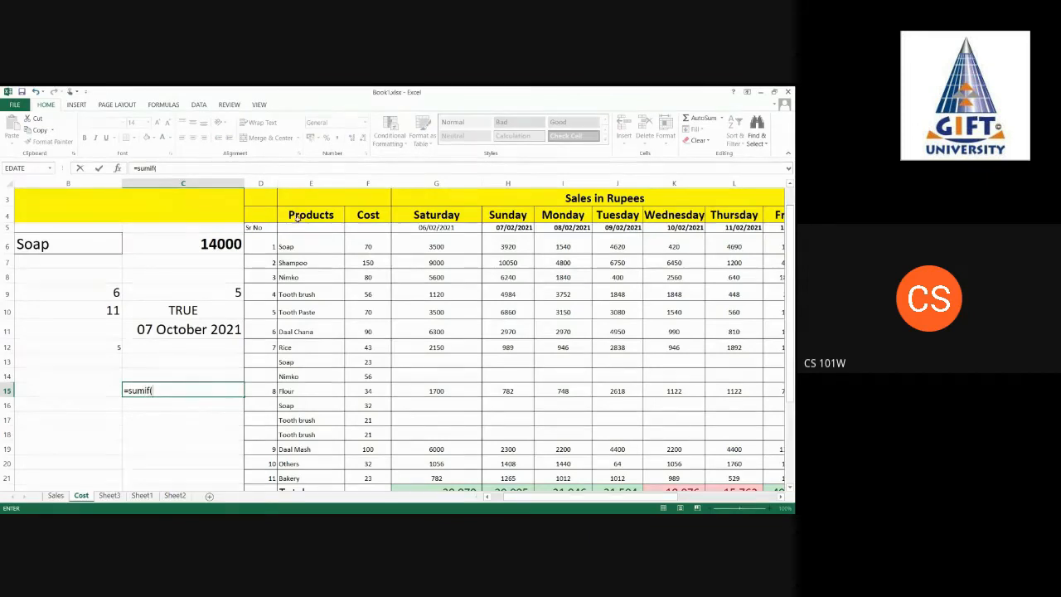
pyautogui.moveTo(311, 216); pyautogui.dragTo(292, 473)
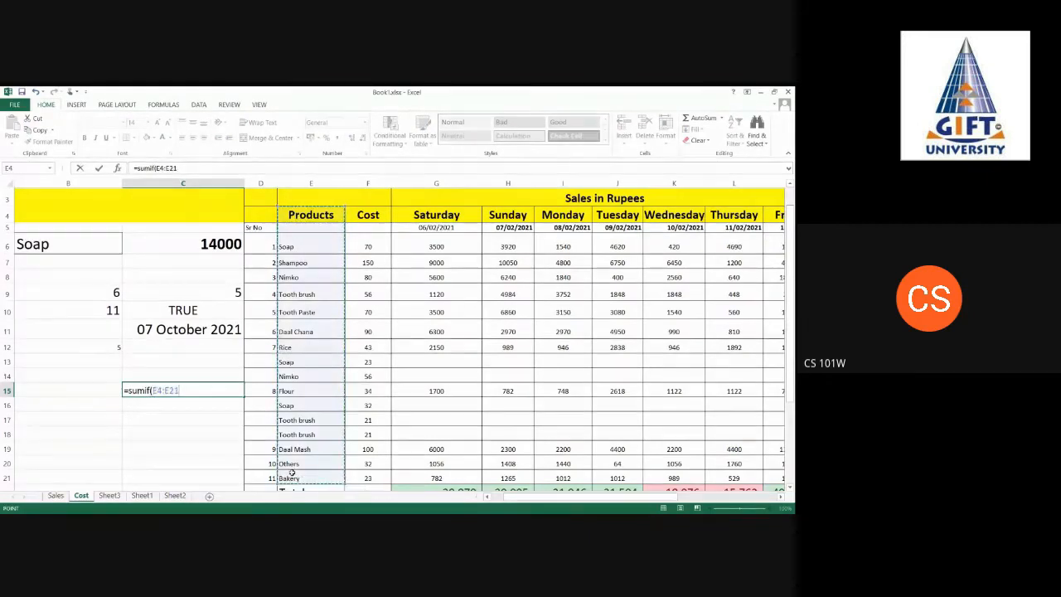
pyautogui.write(',')
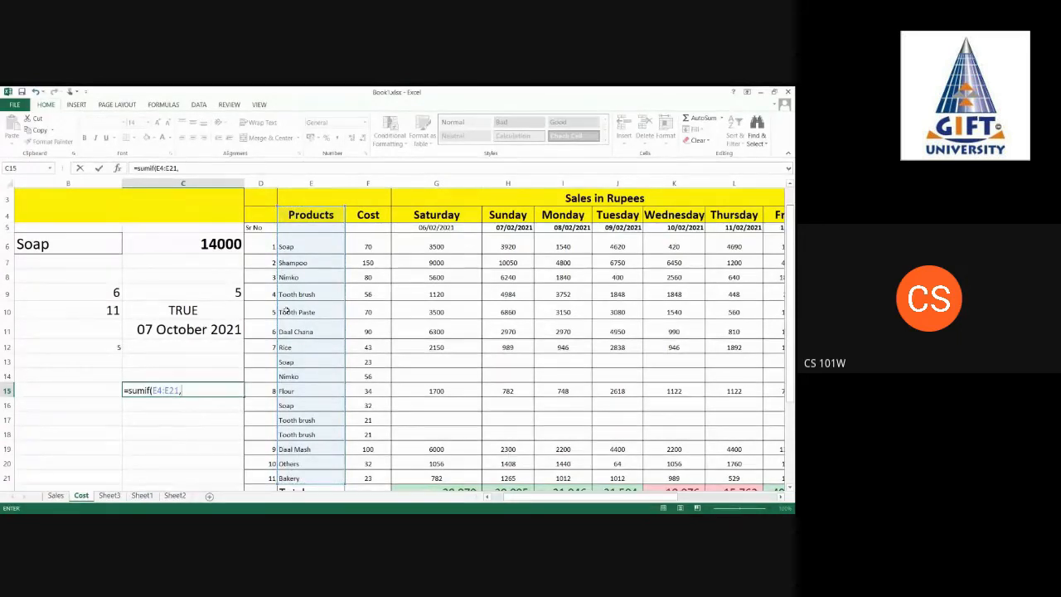
pyautogui.press('BackSpace')
pyautogui.write(')')
pyautogui.press('Return')
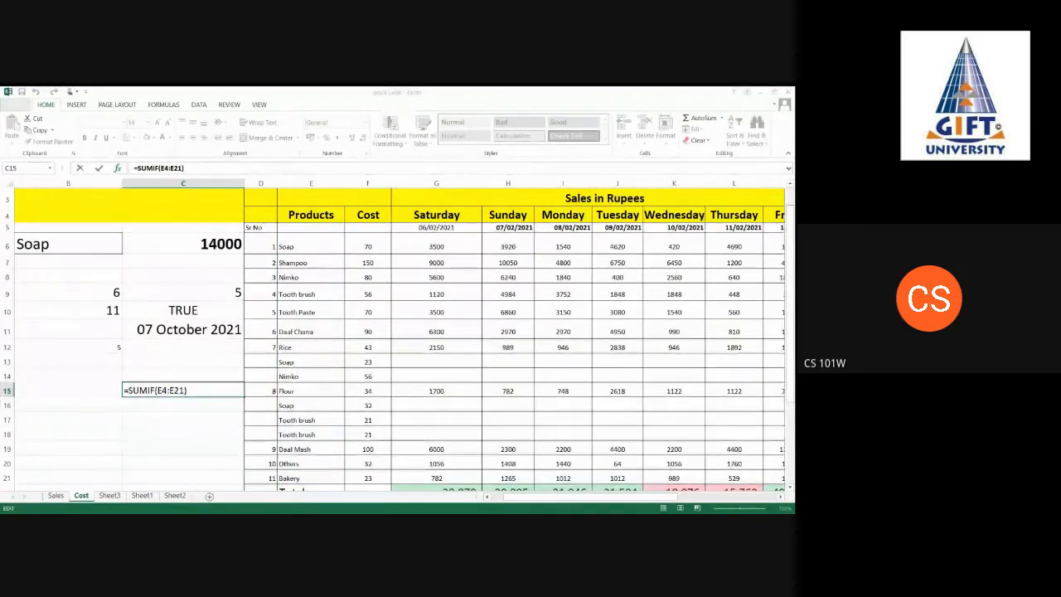
# Step: Complete the C15 SUMIF formula with B15 as the criterion and F4:F21 as the sum range
pyautogui.press('Left')
pyautogui.write(',')
pyautogui.click(83, 390)
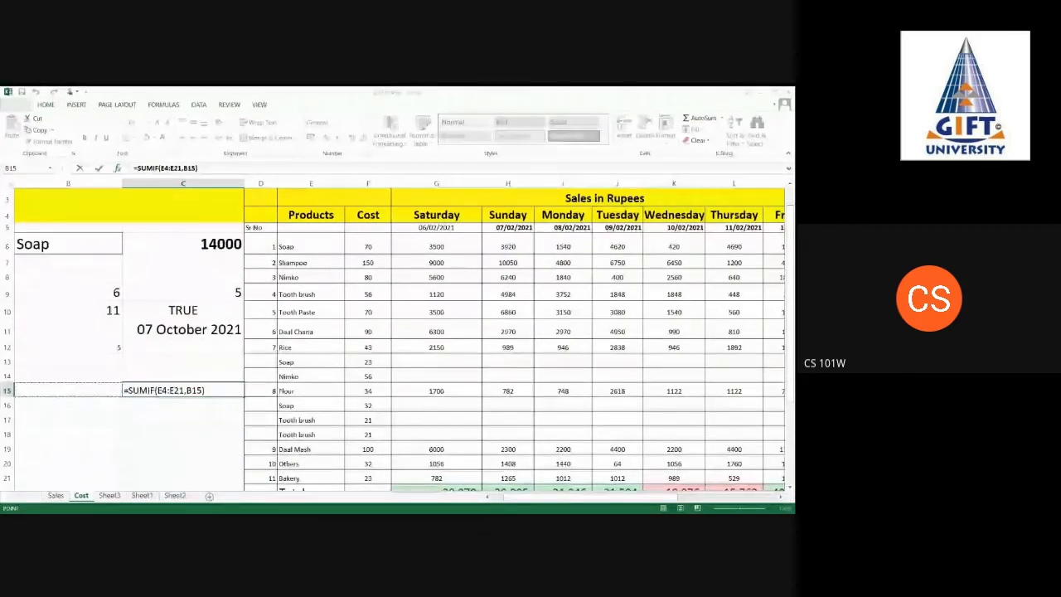
pyautogui.press('F2')
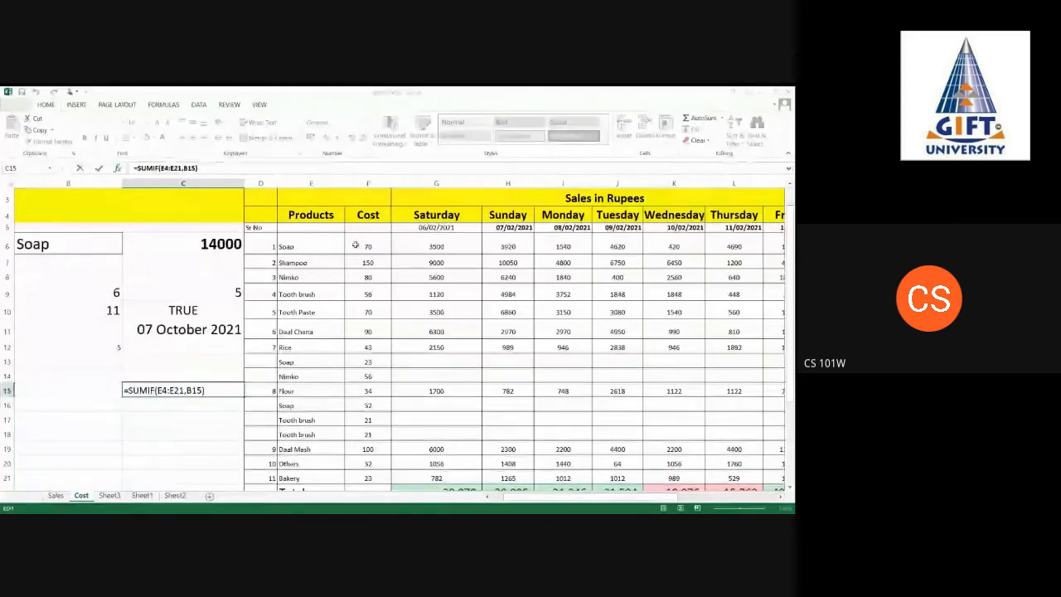
pyautogui.write(',')
pyautogui.moveTo(355, 246); pyautogui.dragTo(372, 479)
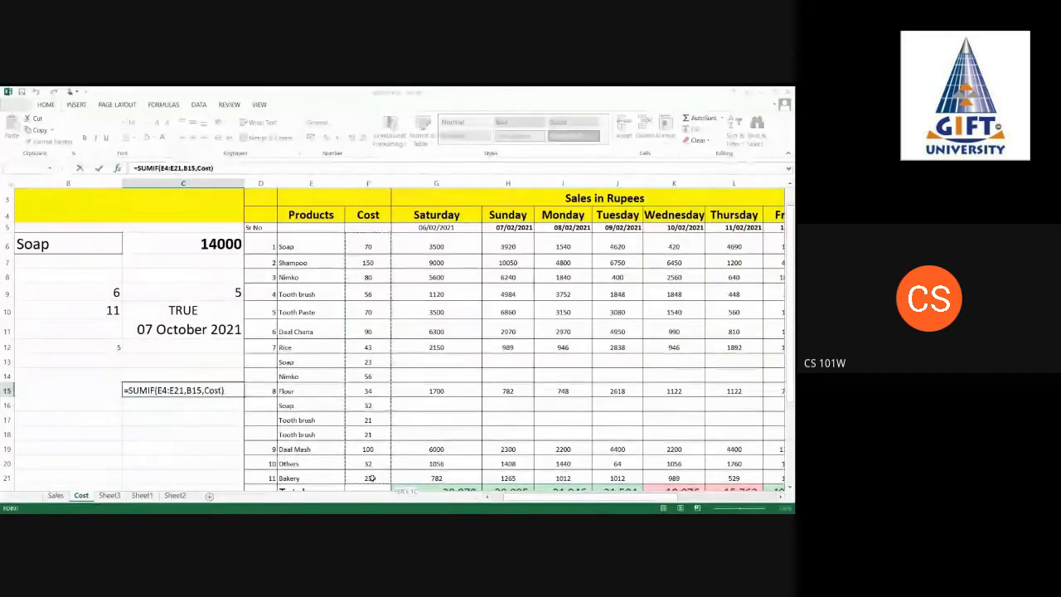
pyautogui.moveTo(356, 214); pyautogui.dragTo(366, 478)
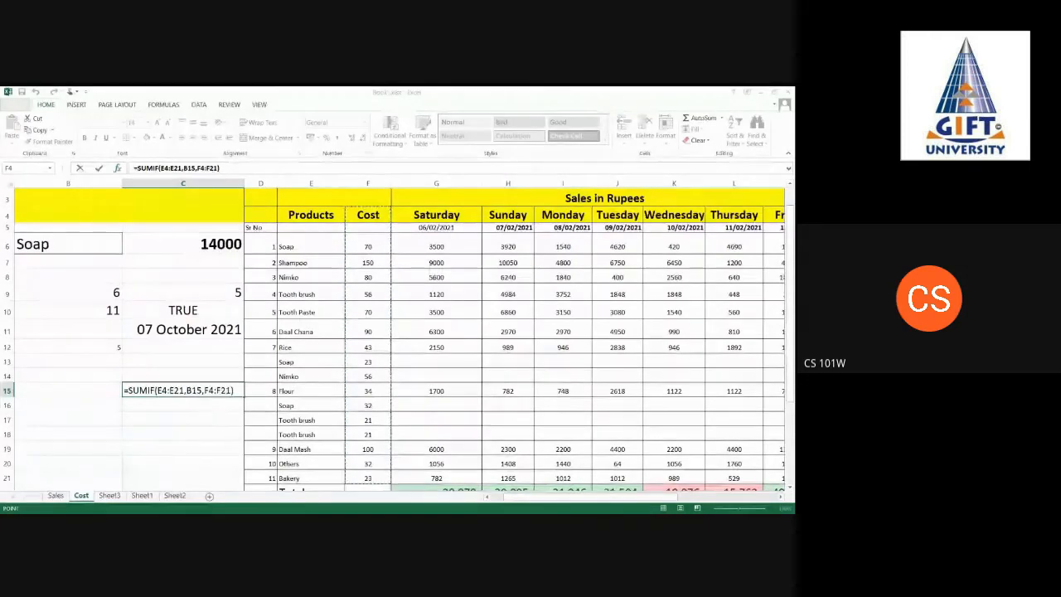
pyautogui.hotkey('ctrl', 'Return')
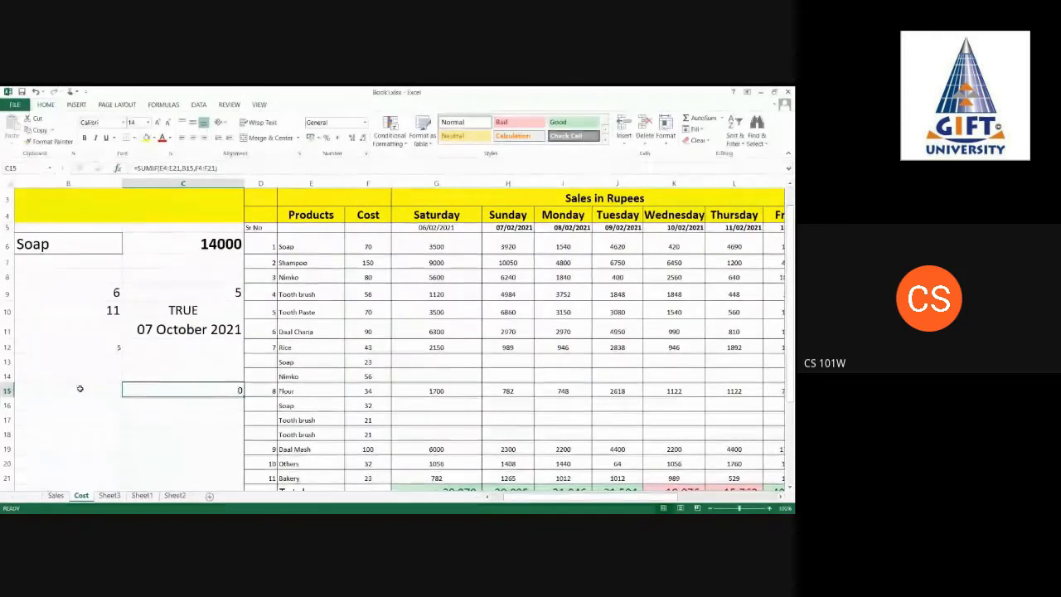
# Step: Enter Tooth brush in cell B15 as the product criterion for the SUMIF formula
pyautogui.click(83, 390)
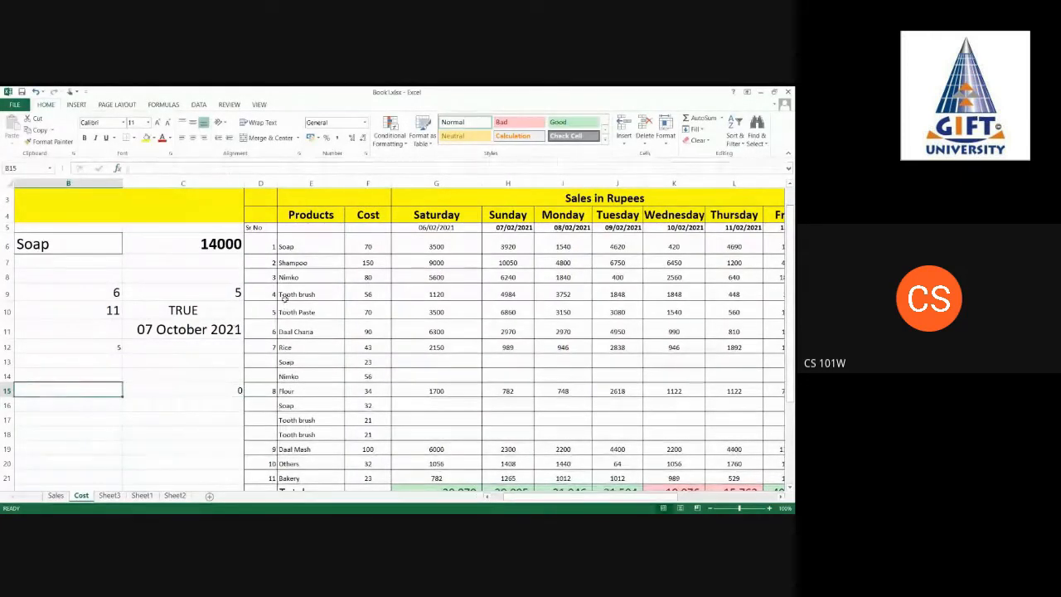
pyautogui.write('T')
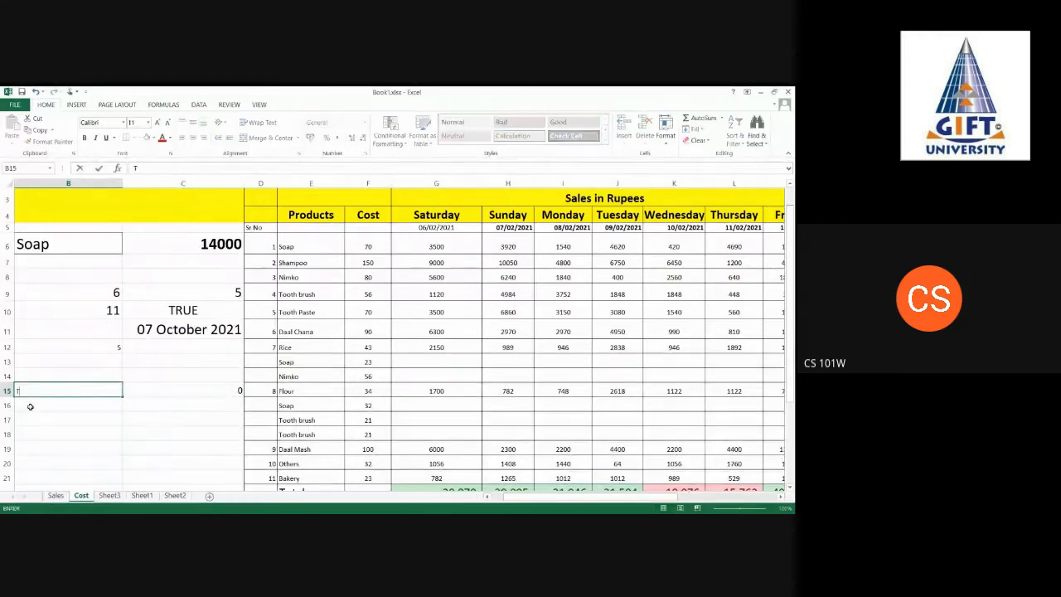
pyautogui.write('ooth')
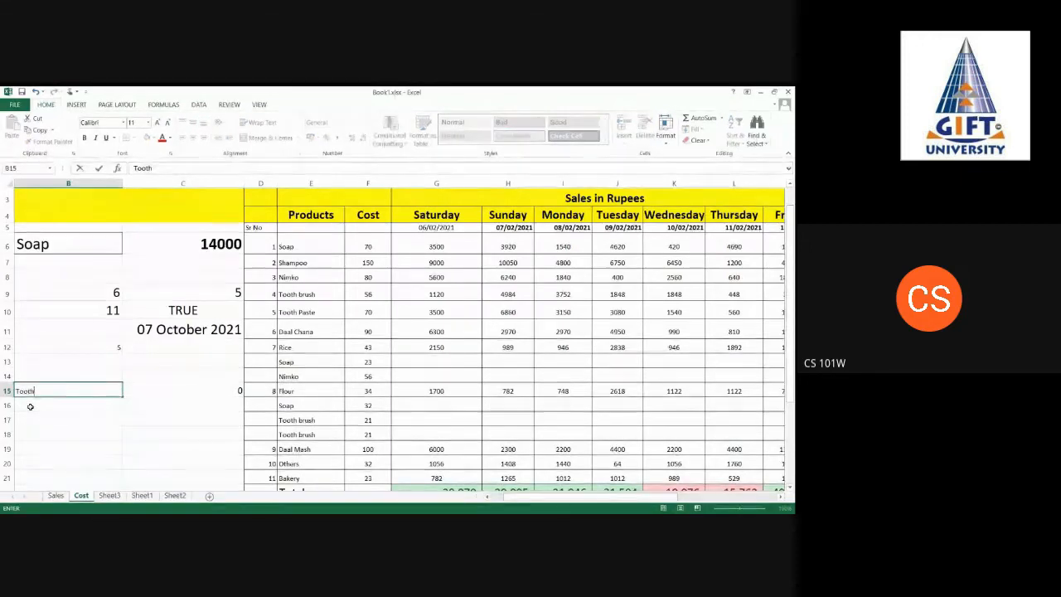
pyautogui.write(' brush')
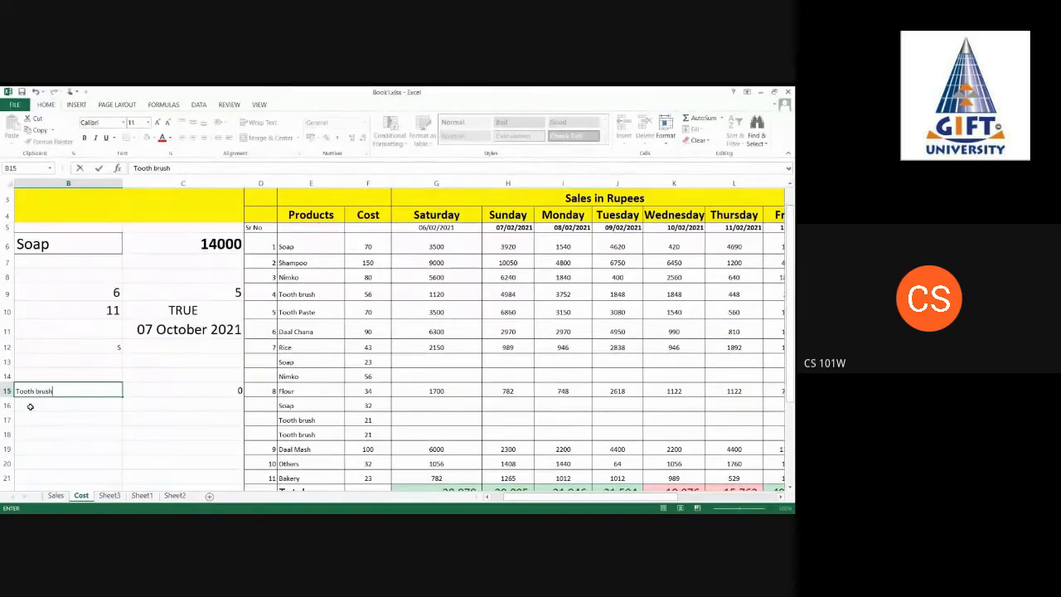
pyautogui.press('Return')
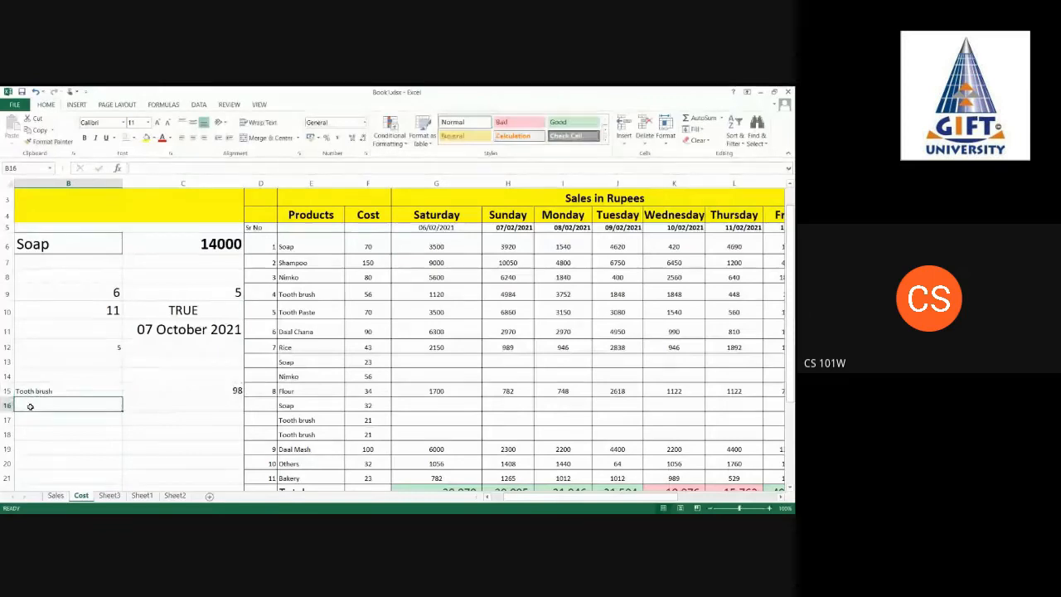
# Step: Check the SUMIF formula in cell C15 against the Tooth brush entries and their costs in F9 and F17
pyautogui.click(225, 389)
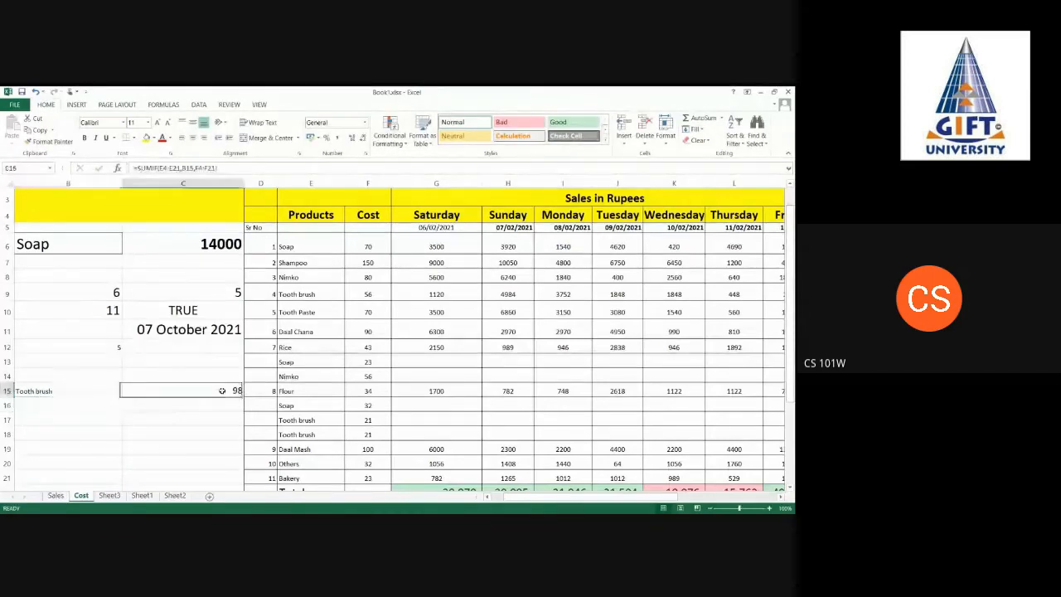
pyautogui.click(312, 295)
pyautogui.click(370, 295)
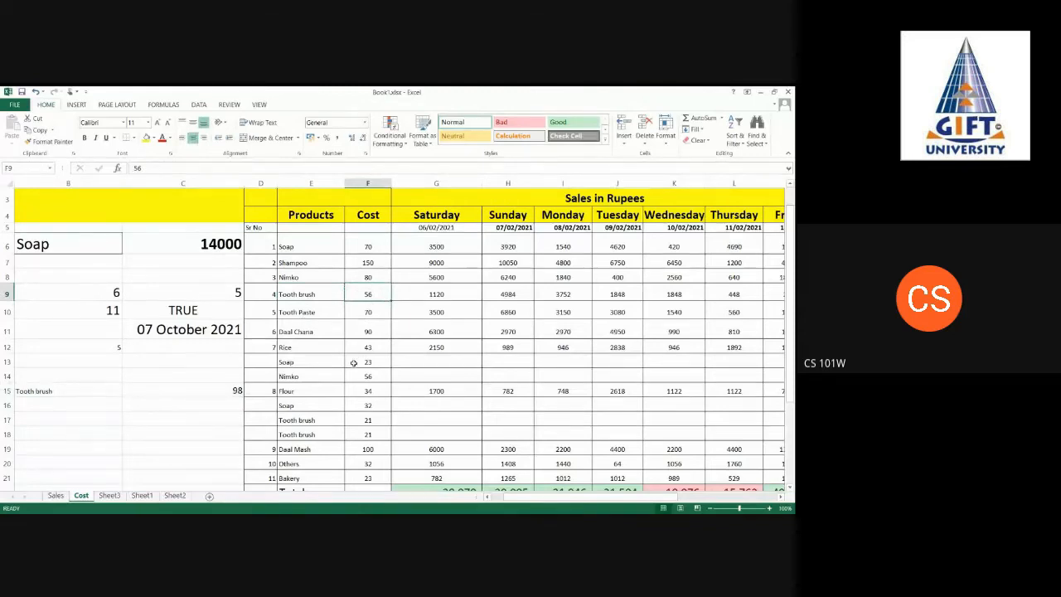
pyautogui.keyDown('ctrl'); pyautogui.click(358, 420); pyautogui.keyUp('ctrl')
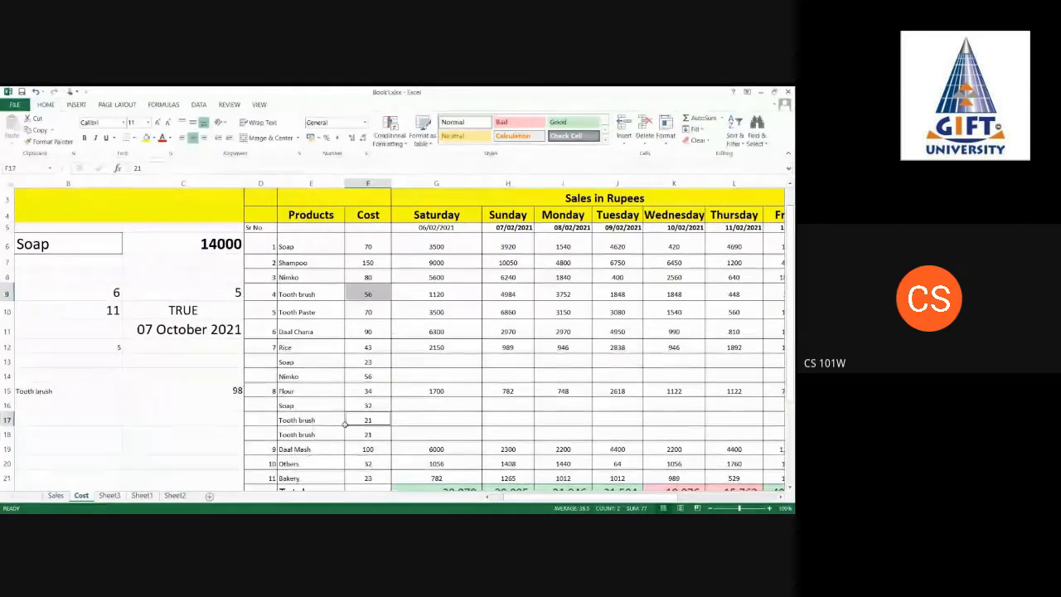
# Step: Cross-check the Tooth brush total with =SUM(56,21,21) in cell C16 and clear the cell again
pyautogui.click(174, 406)
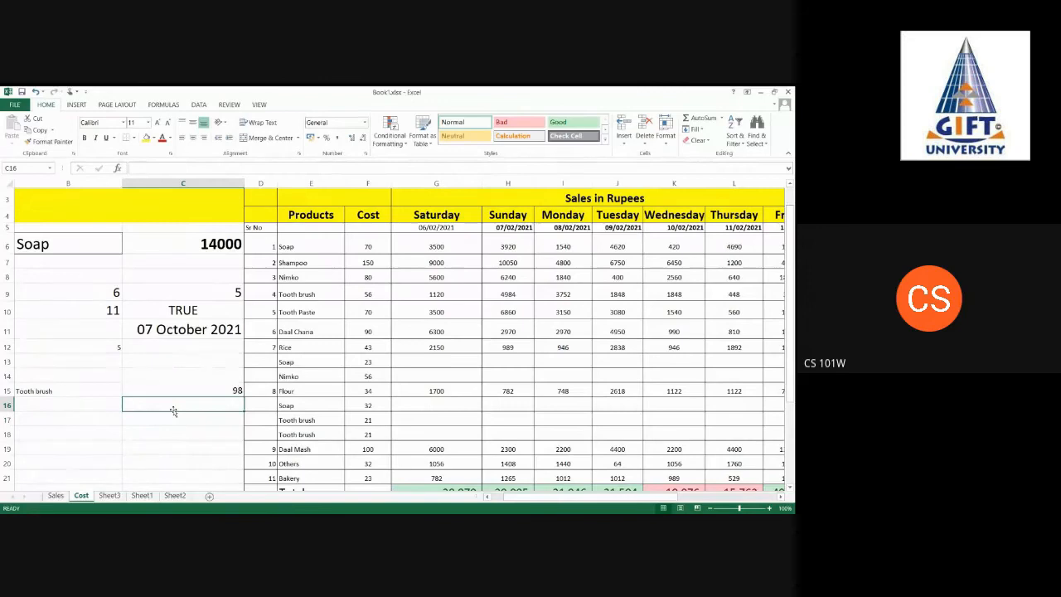
pyautogui.write('=')
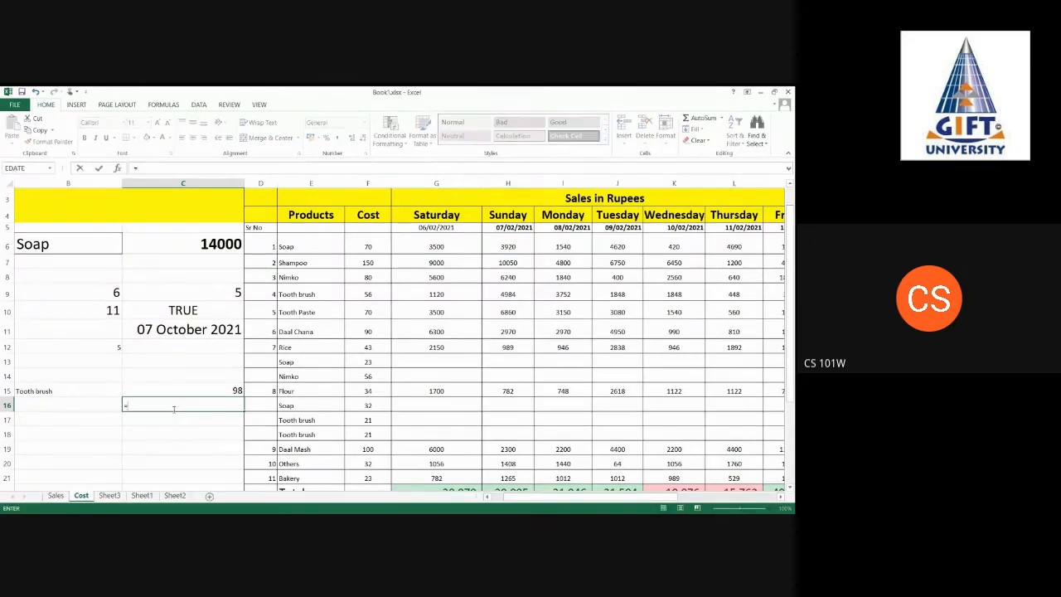
pyautogui.write('sum(')
pyautogui.write('56')
pyautogui.write(',21,21)')
pyautogui.press('Return')
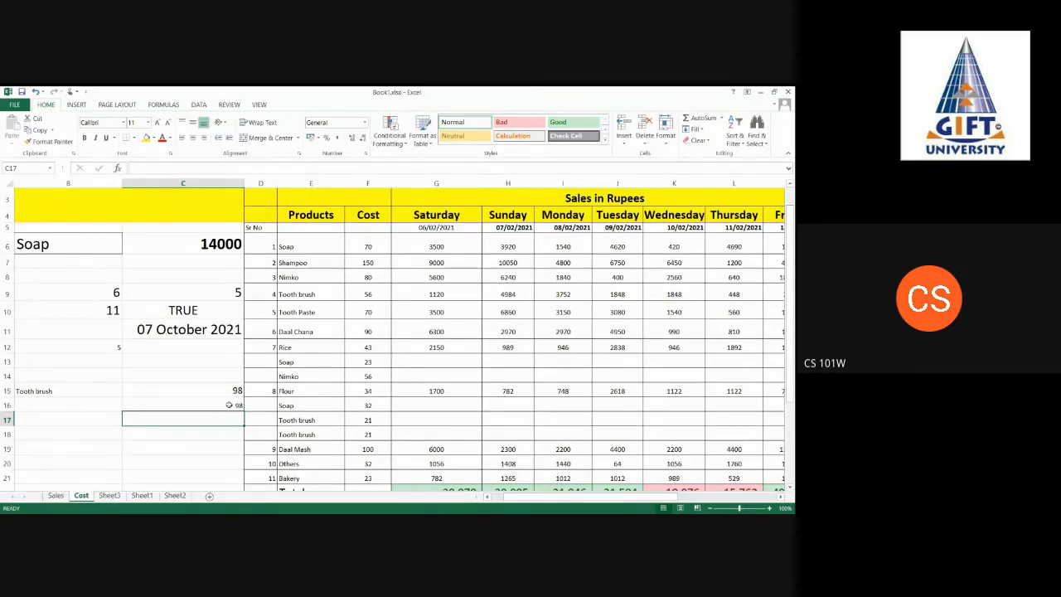
pyautogui.click(229, 405)
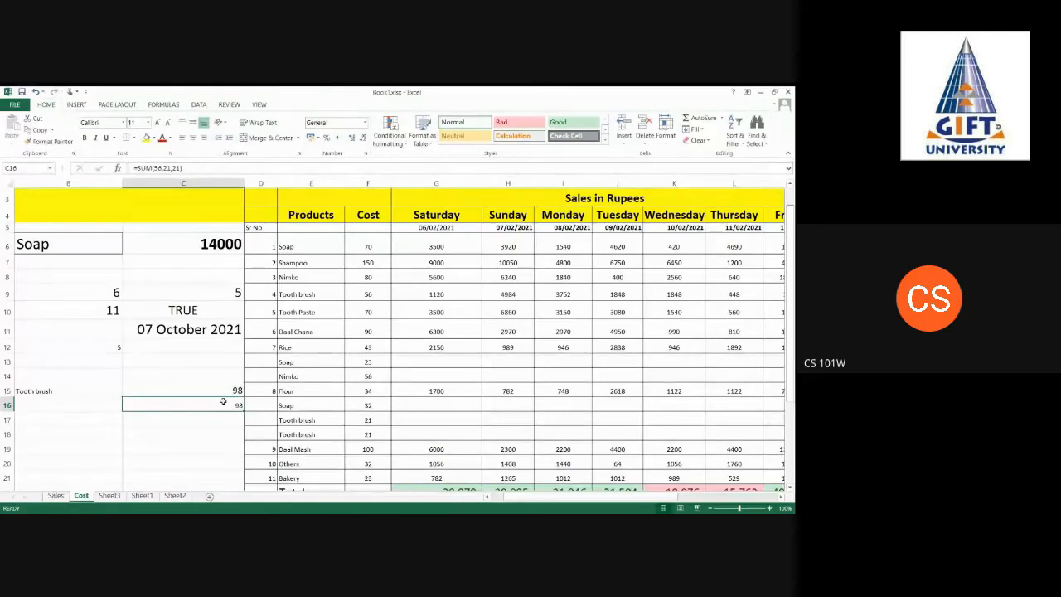
pyautogui.press('Delete')
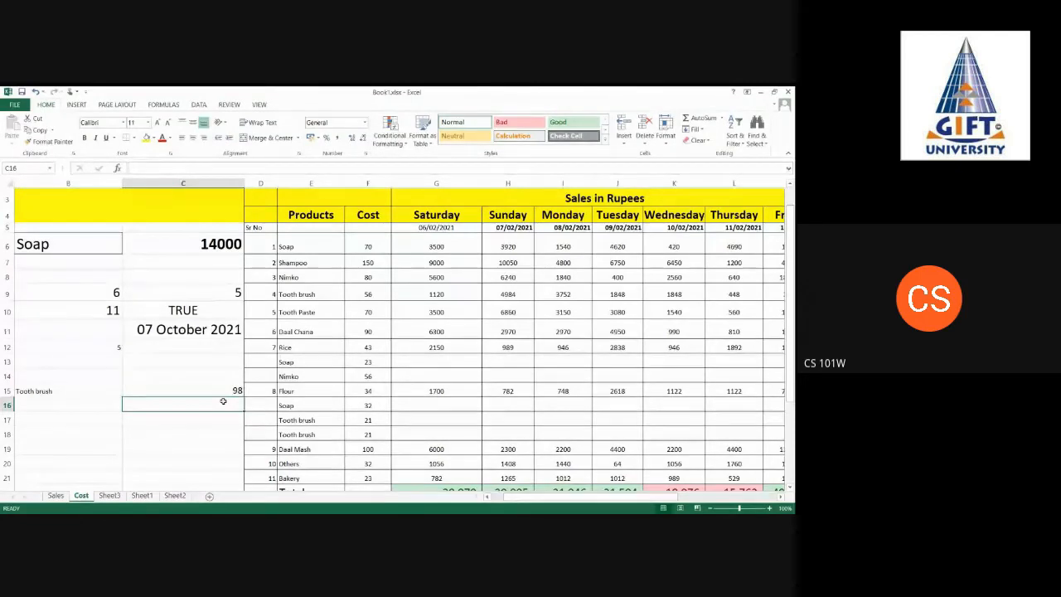
# Step: Replace the product criterion in cell B15 with Soap and review the SUMIF formula in C15
pyautogui.click(50, 392)
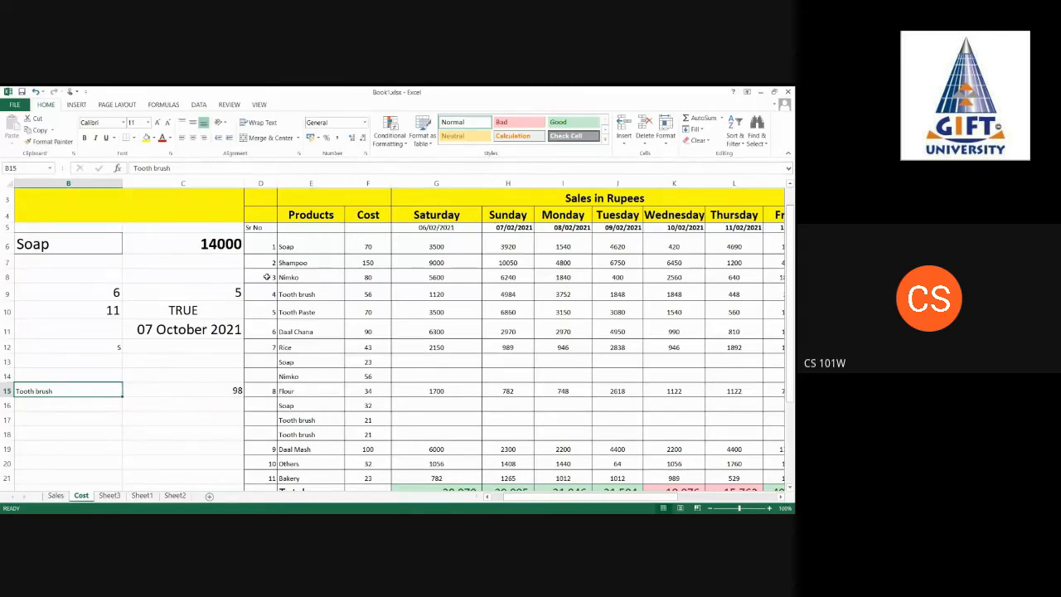
pyautogui.write('Soap')
pyautogui.press('Return')
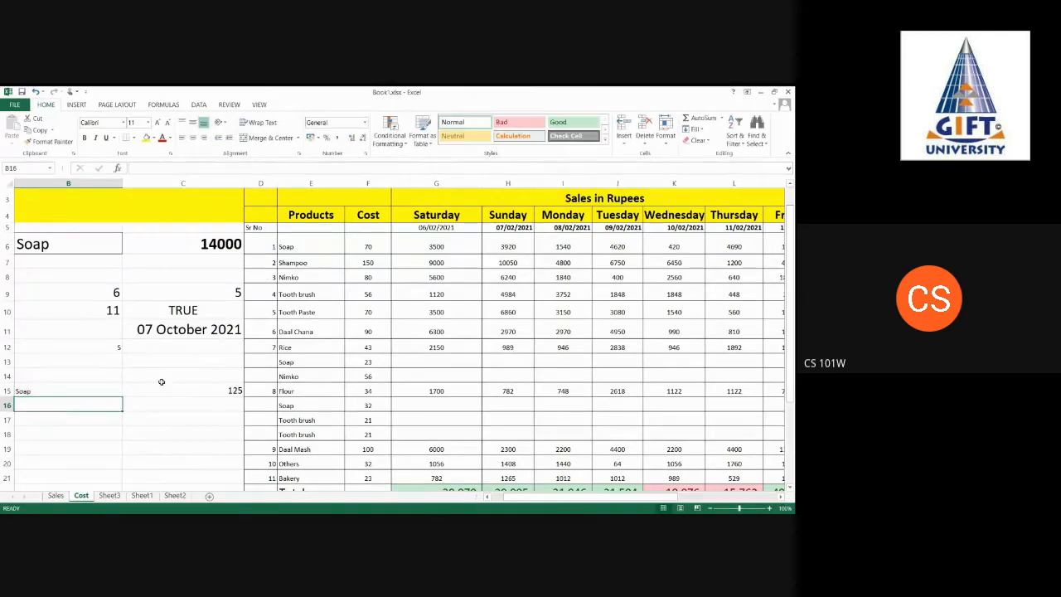
pyautogui.click(189, 391)
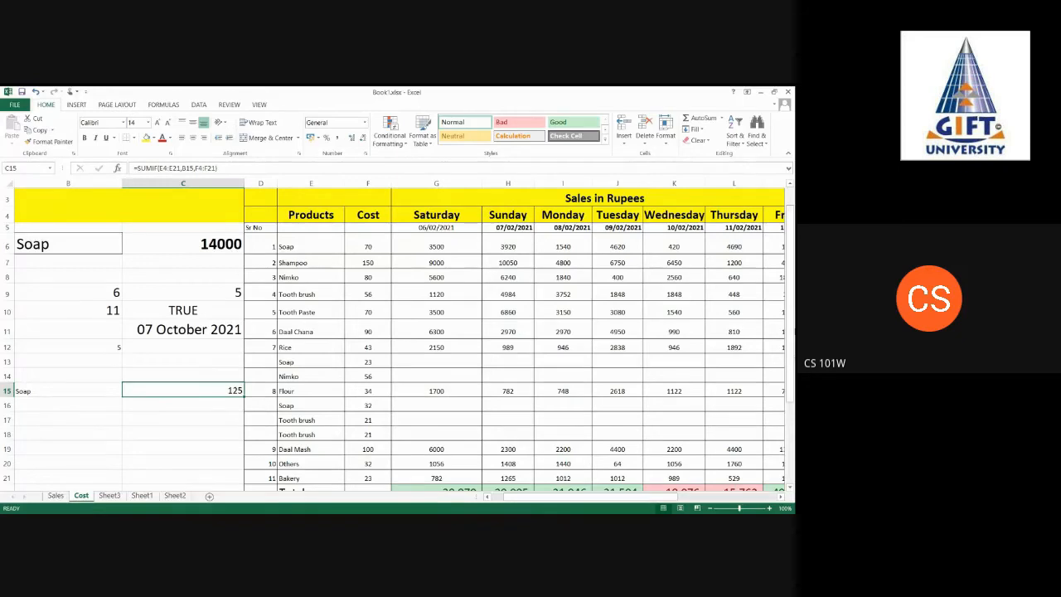
pyautogui.scroll(-2, 300, 444)
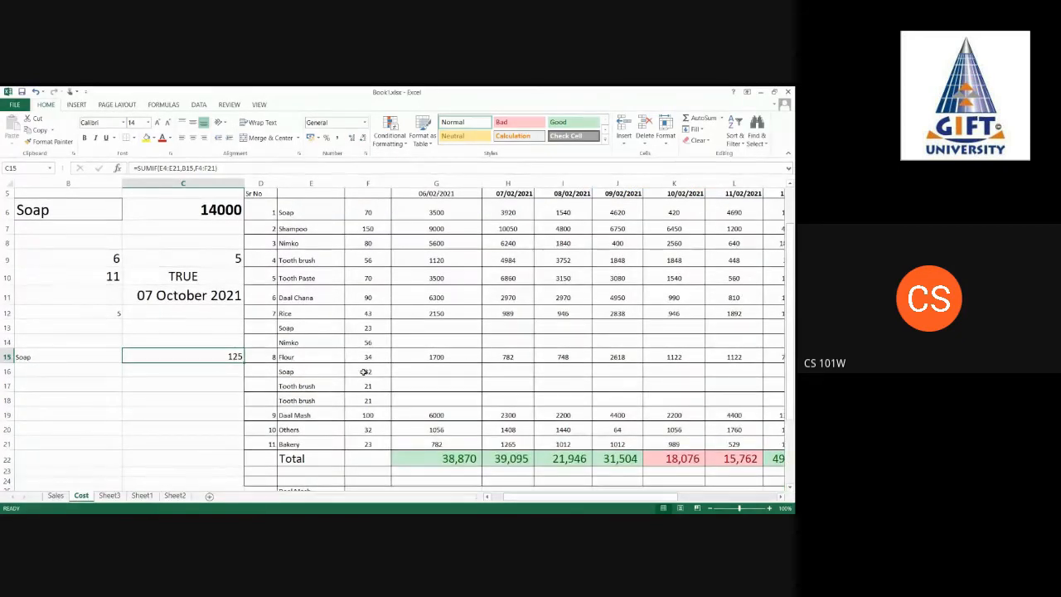
pyautogui.click(197, 385)
pyautogui.click(178, 354)
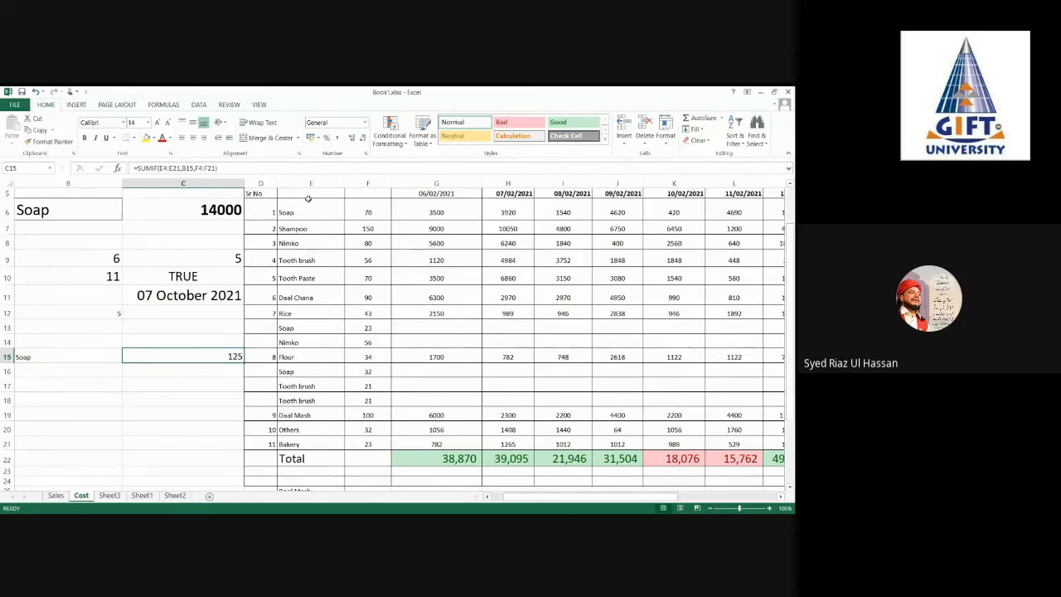
pyautogui.moveTo(543, 498); pyautogui.dragTo(531, 501)
pyautogui.click(221, 370)
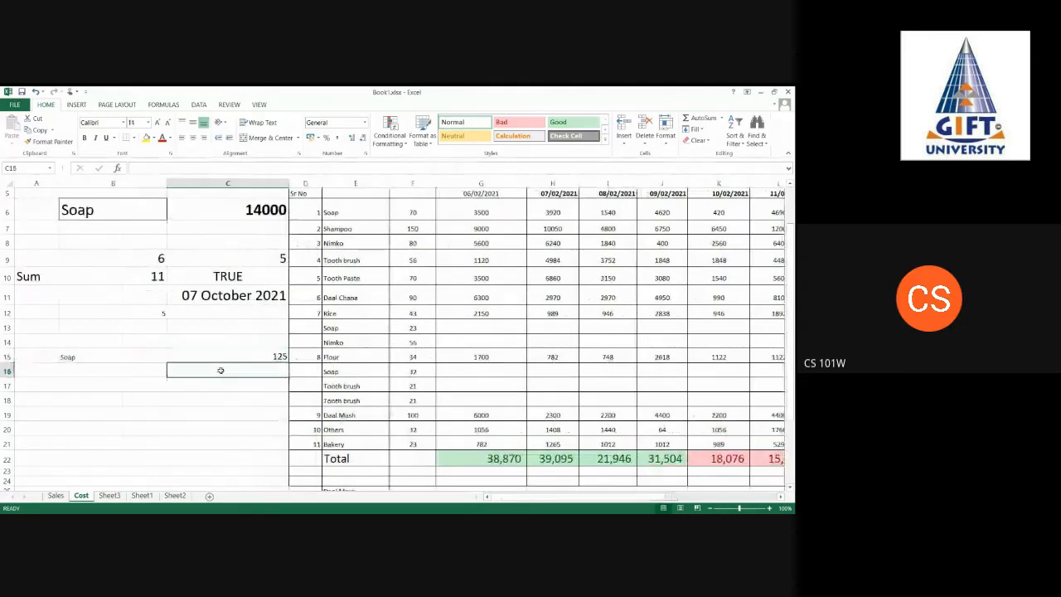
pyautogui.write('=')
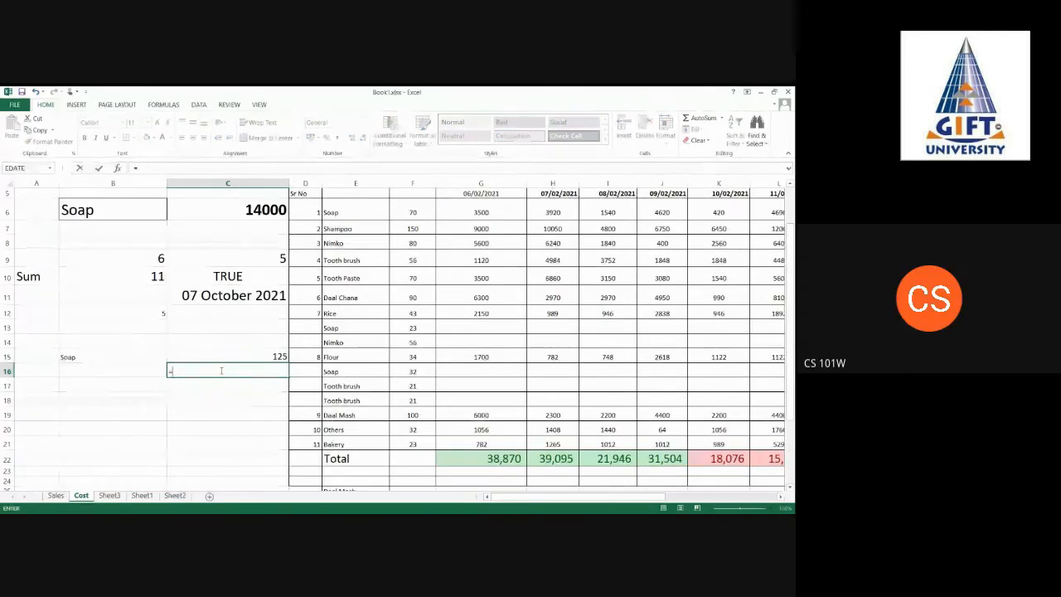
pyautogui.moveTo(790, 408)
pyautogui.mouseDown()
pyautogui.moveTo(790, 387)
pyautogui.moveTo(790, 396)
pyautogui.mouseUp()
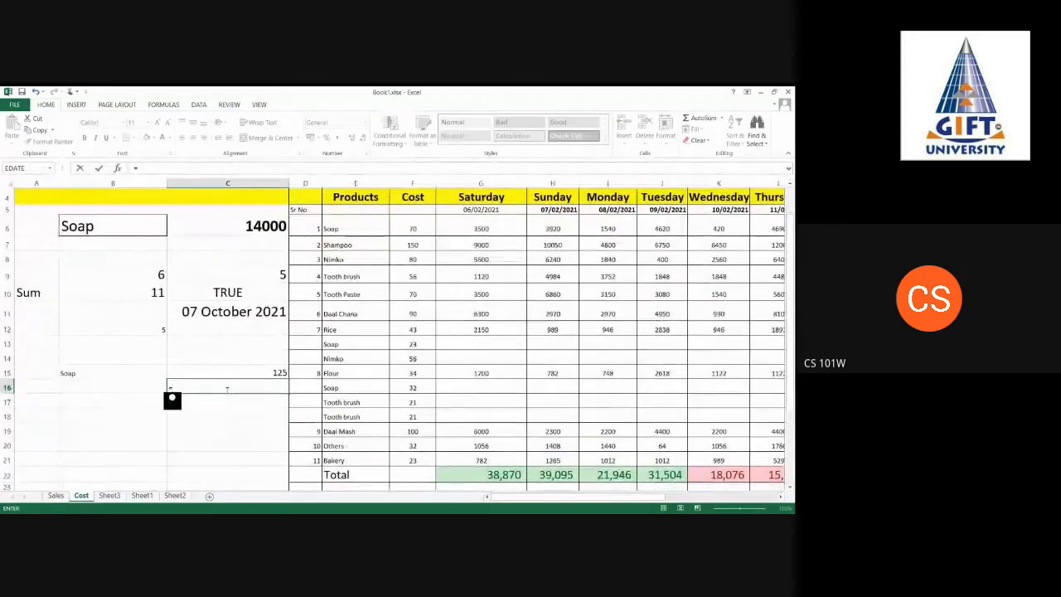
pyautogui.write('sum')
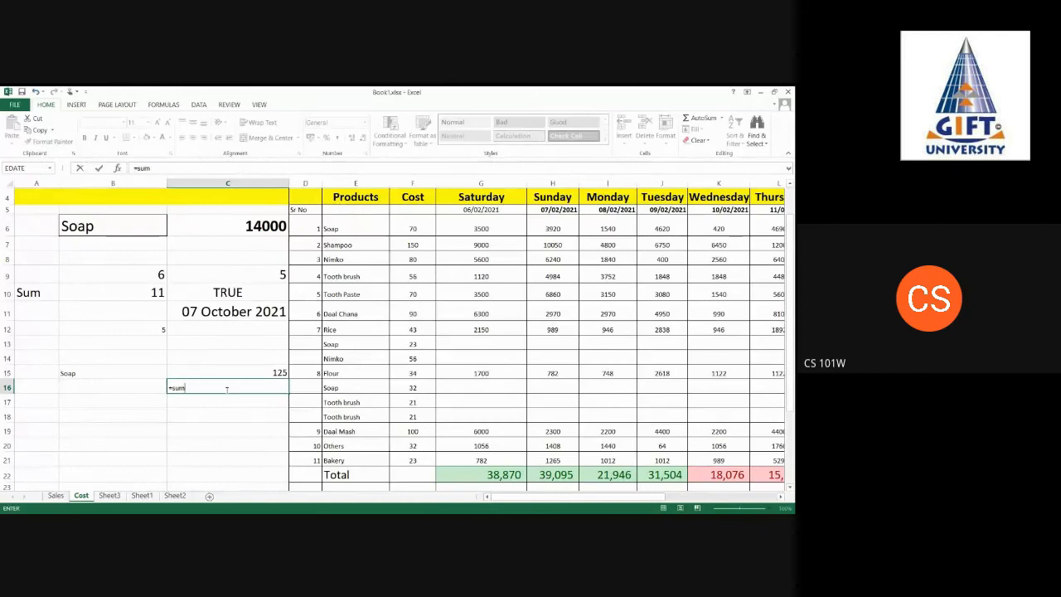
pyautogui.write('(if')
pyautogui.click(118, 168)
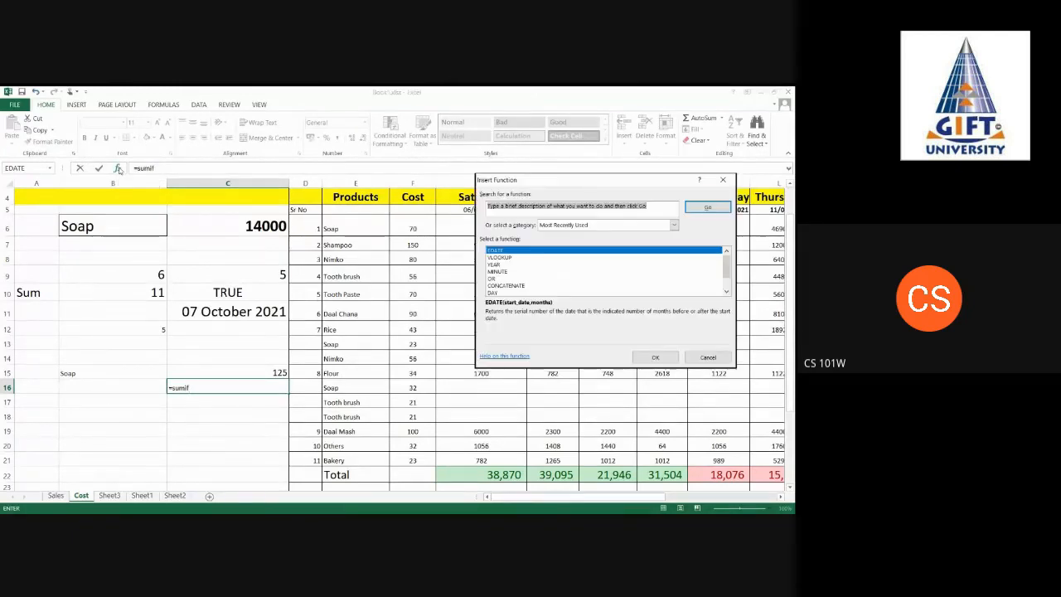
pyautogui.click(711, 358)
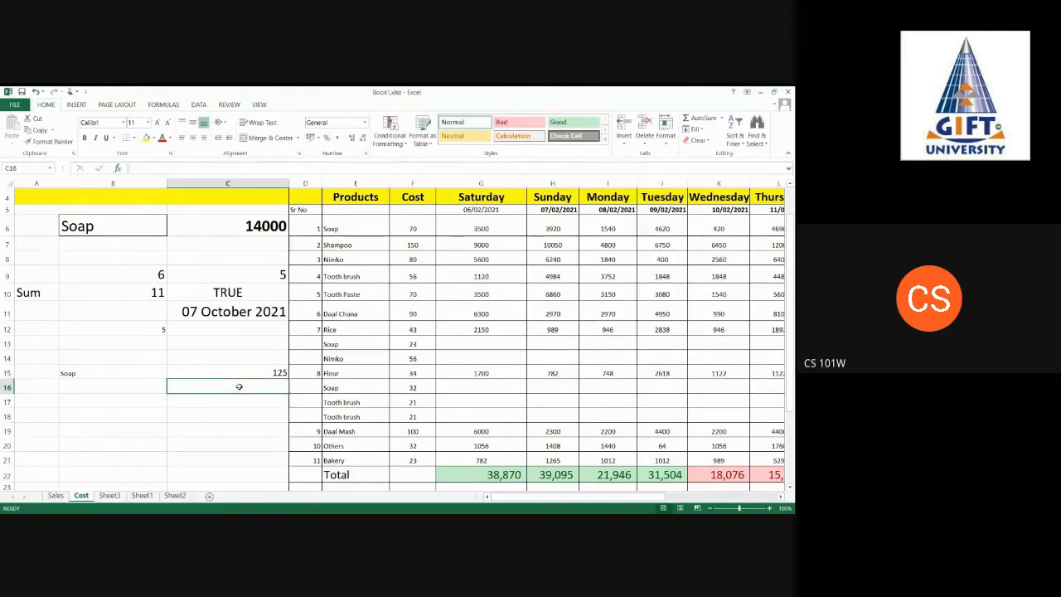
# Step: Start a SUMIF formula in cell C16 with its function arguments, using the product column E4:E21 as the criteria range
pyautogui.write('=sumif')
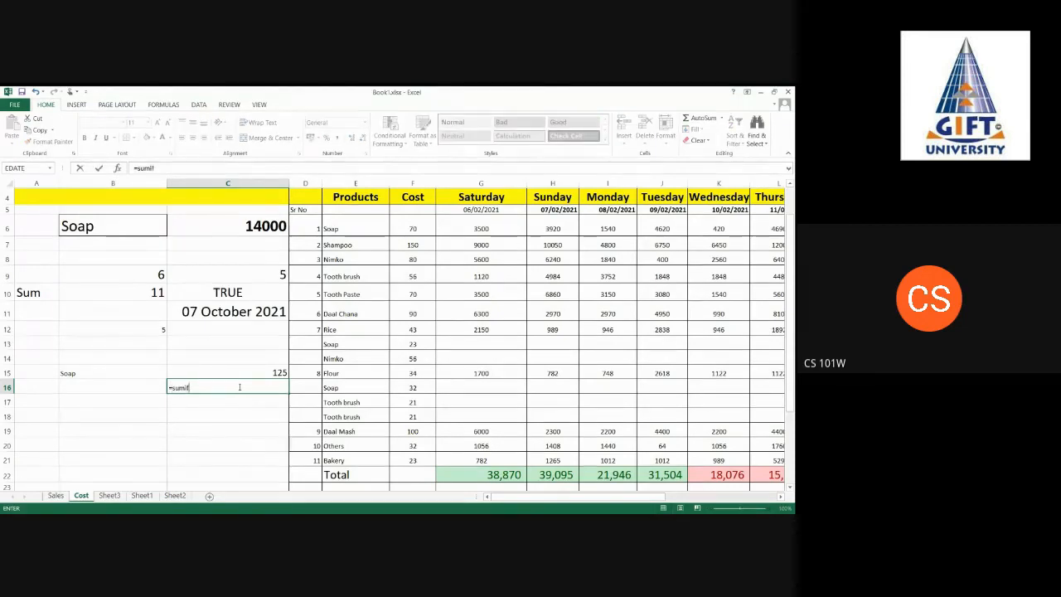
pyautogui.write('(')
pyautogui.click(118, 170)
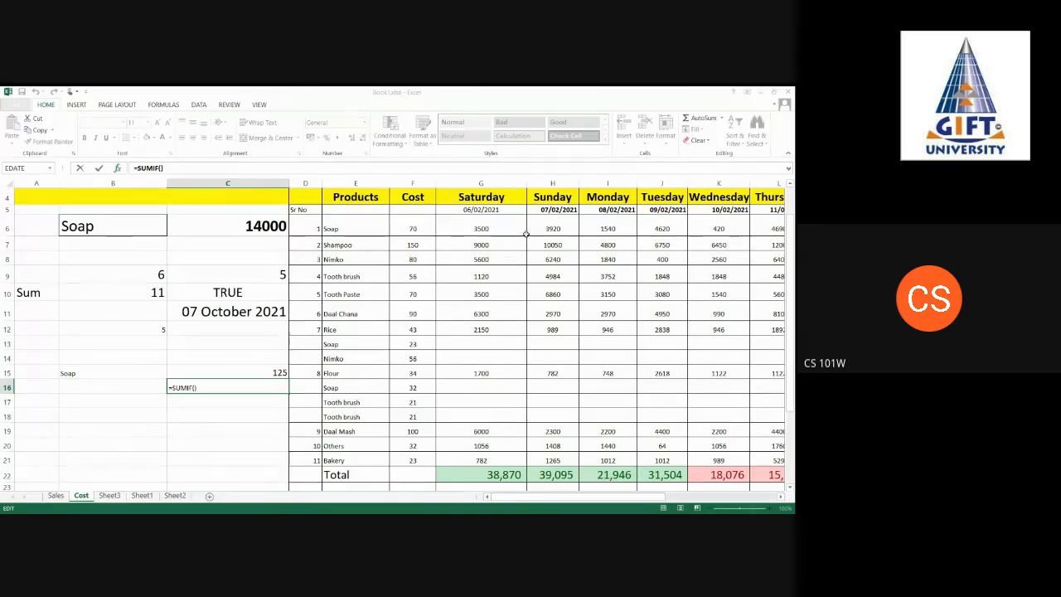
pyautogui.moveTo(351, 199); pyautogui.dragTo(358, 460)
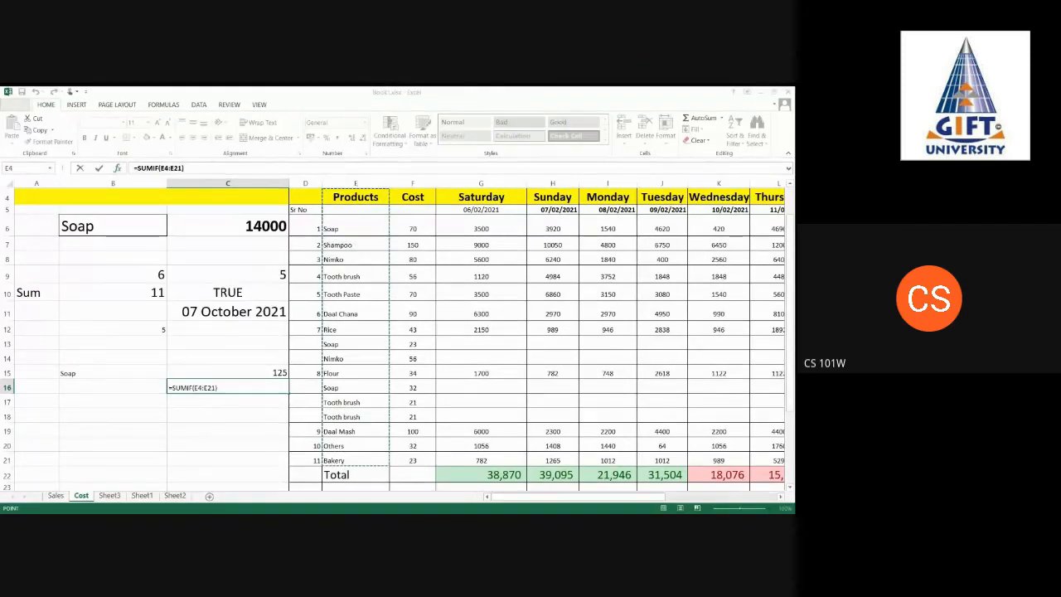
pyautogui.click(559, 349)
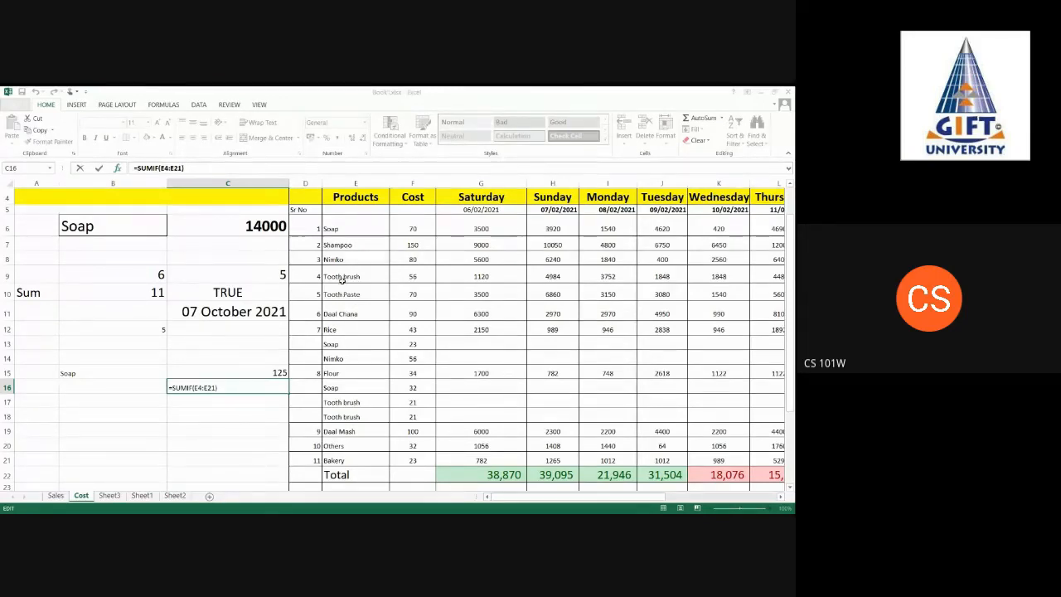
# Step: Give the C16 SUMIF formula B16 as the criterion and the named range Cost as the sum range
pyautogui.write(',')
pyautogui.click(347, 385)
pyautogui.click(104, 387)
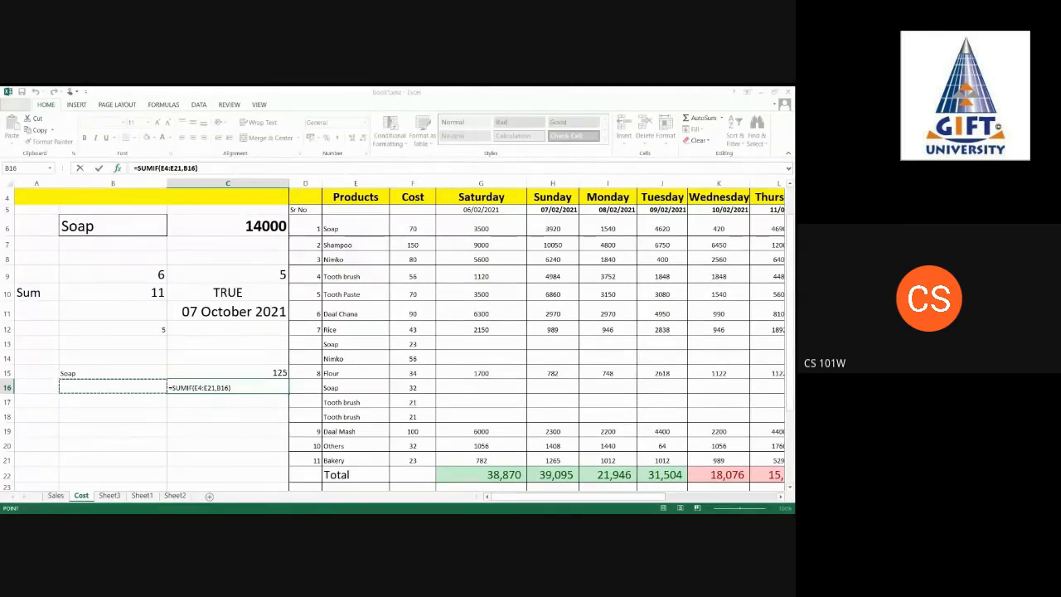
pyautogui.press('F2')
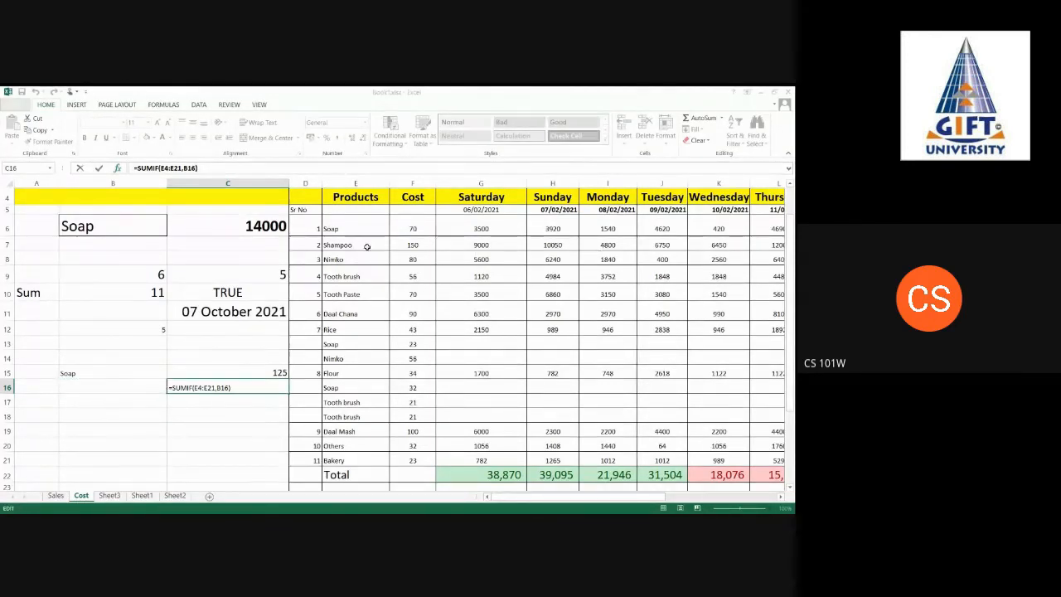
pyautogui.write(',')
pyautogui.moveTo(405, 228); pyautogui.dragTo(422, 456)
# Step: Replace the criterion of the C16 SUMIF formula with the Soap cell E6 and finish the formula
pyautogui.write('+')
pyautogui.click(341, 228)
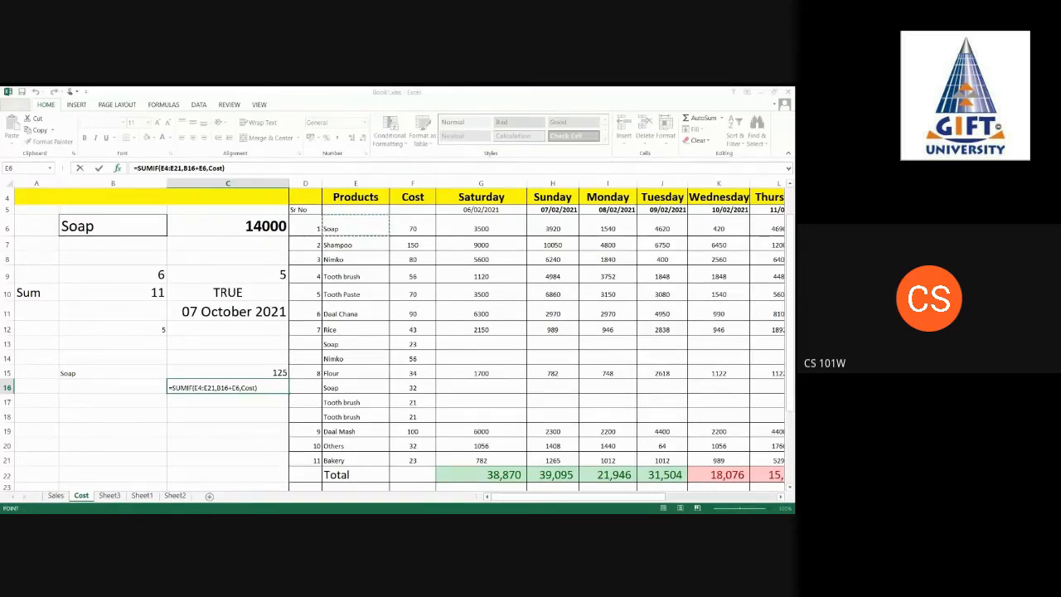
pyautogui.press('BackSpace')
pyautogui.press('BackSpace')
pyautogui.press('BackSpace')
pyautogui.press('BackSpace')
pyautogui.press('BackSpace')
pyautogui.press('BackSpace')
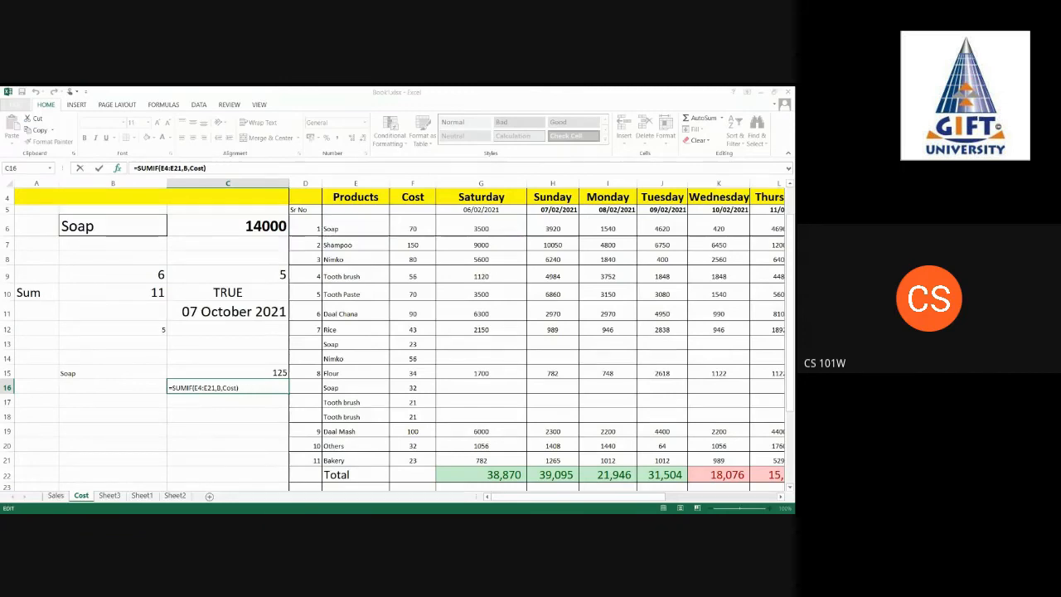
pyautogui.click(346, 227)
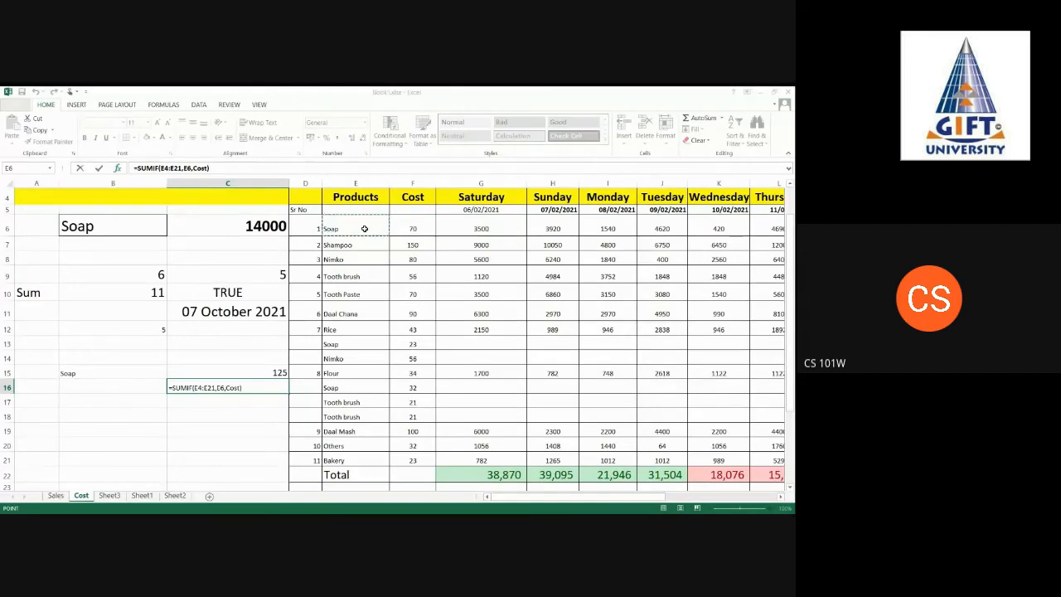
pyautogui.press('Escape')
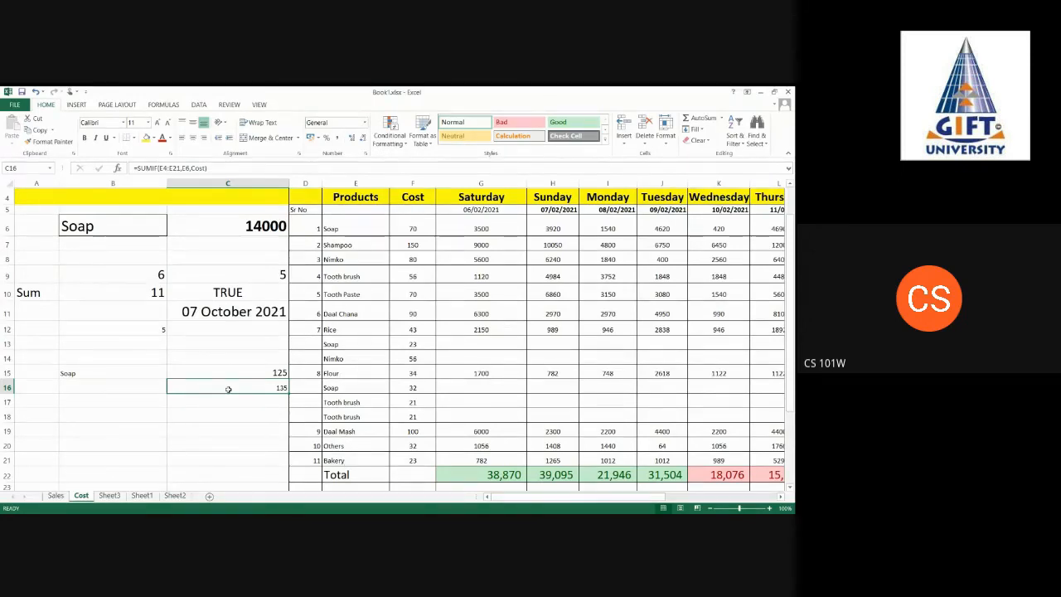
# Step: Clear and re-enter Soap as the criterion in cell B15, and check the Soap entries in E6 and E16
pyautogui.click(404, 228)
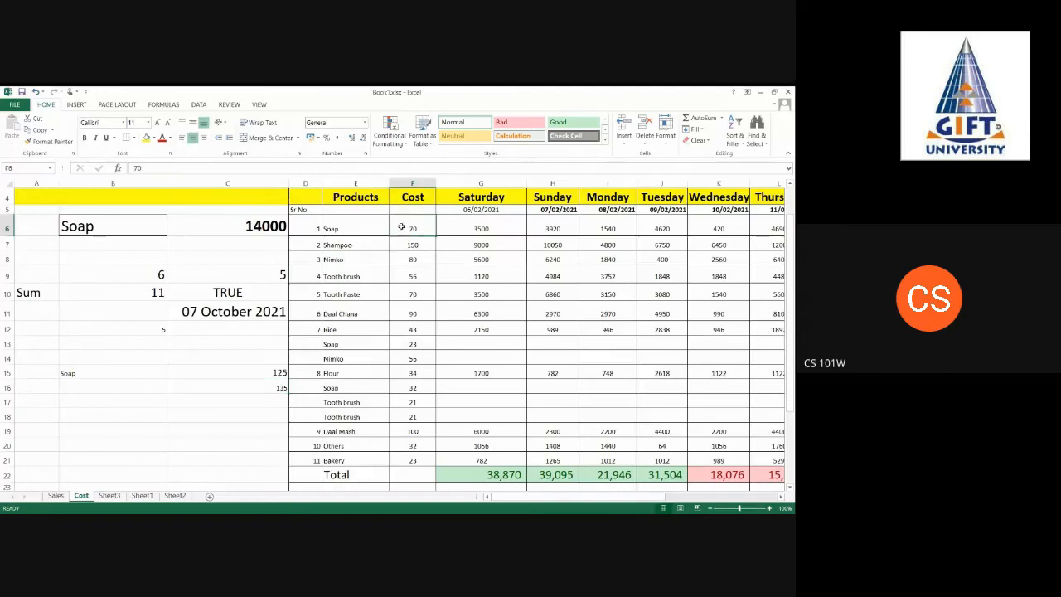
pyautogui.click(136, 374)
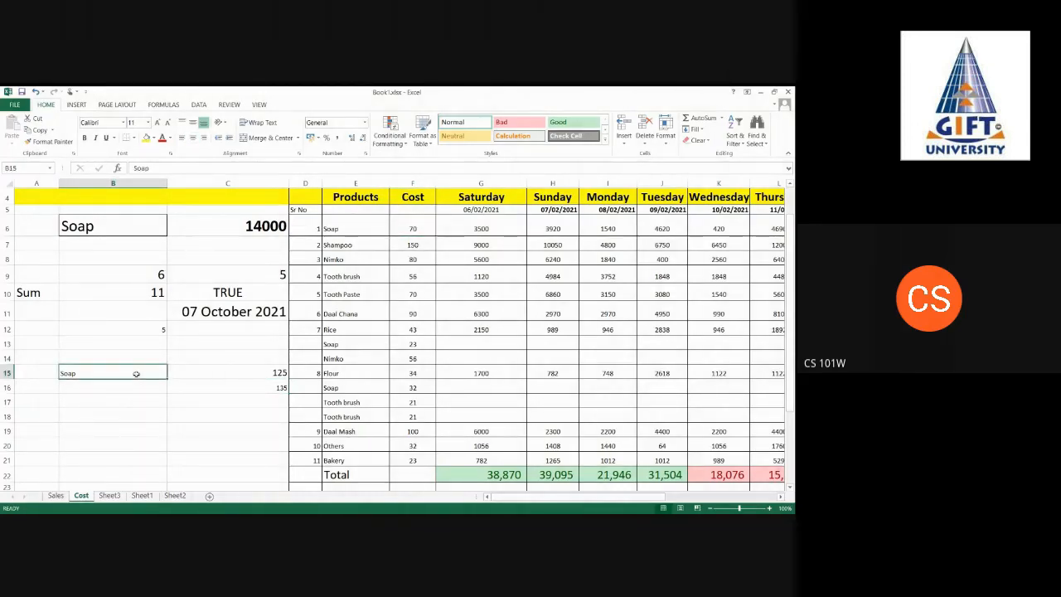
pyautogui.press('Delete')
pyautogui.write('Soap')
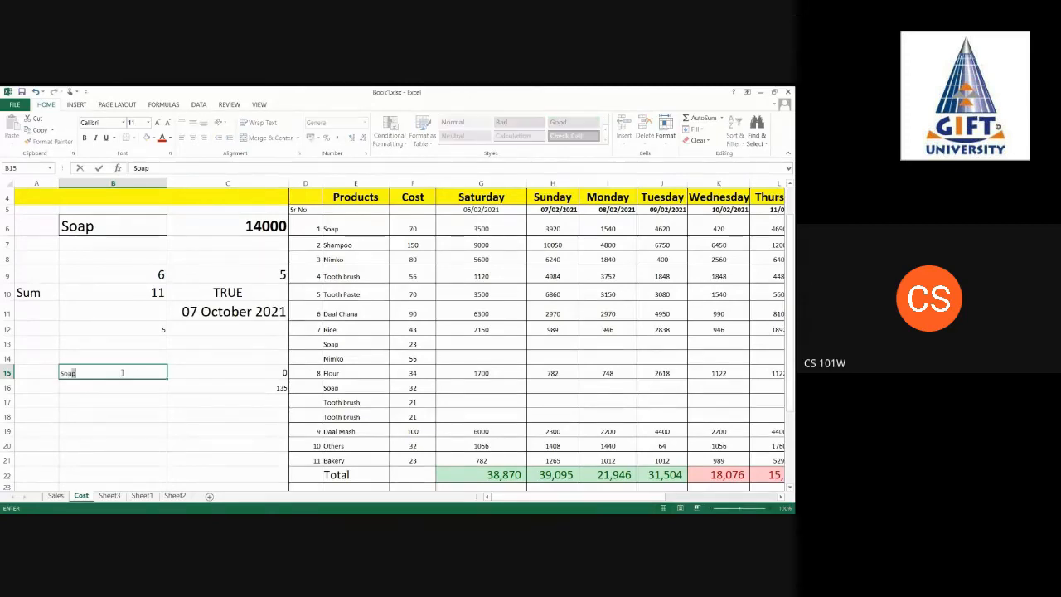
pyautogui.press('Return')
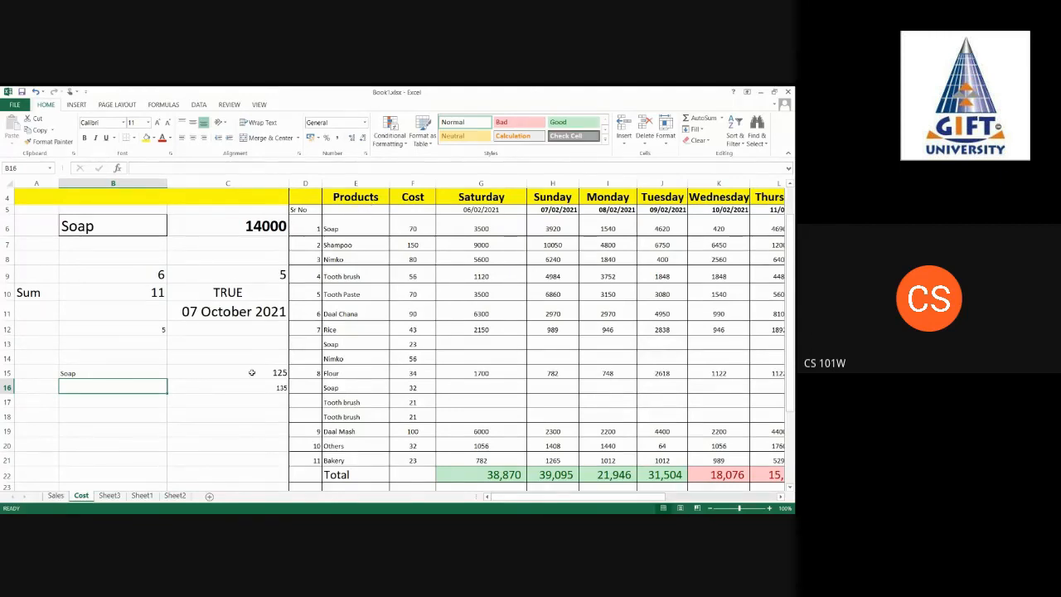
pyautogui.click(341, 227)
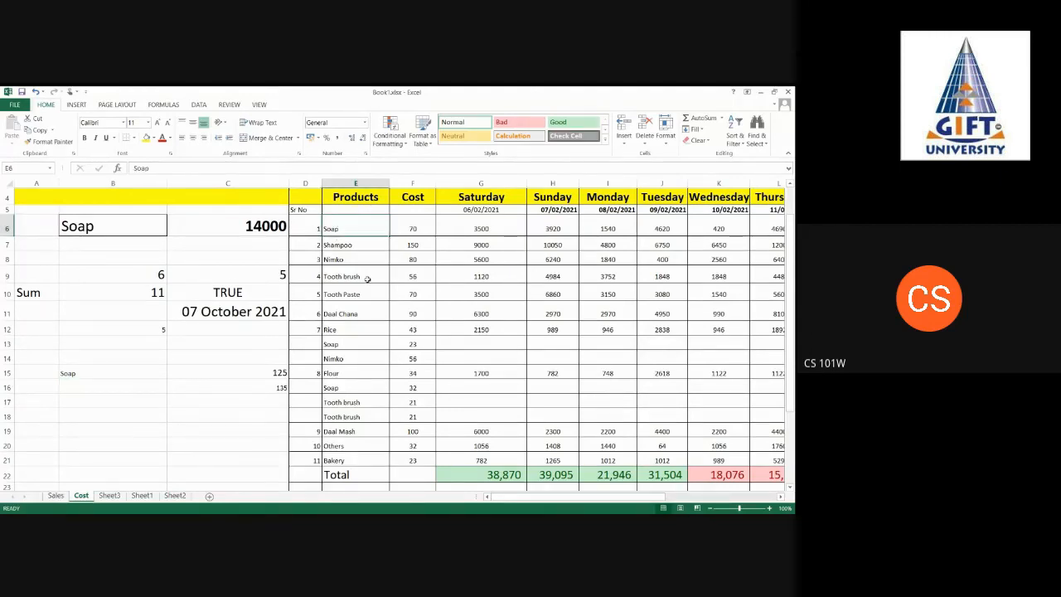
pyautogui.click(348, 388)
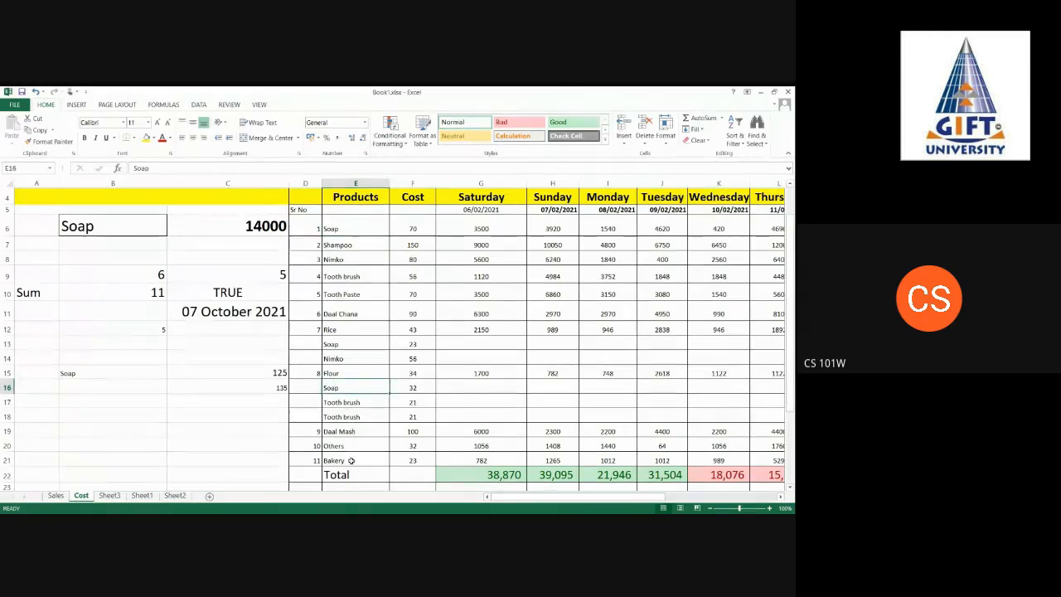
# Step: Check the Soap cost in F6 and clear the second SUMIF formula from cell C16
pyautogui.click(419, 229)
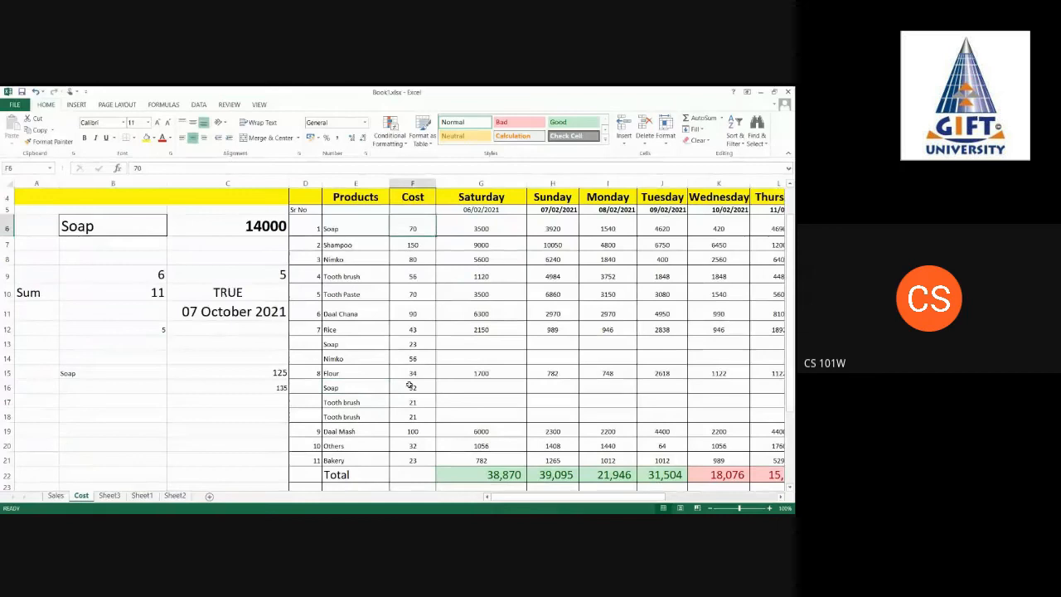
pyautogui.click(408, 445)
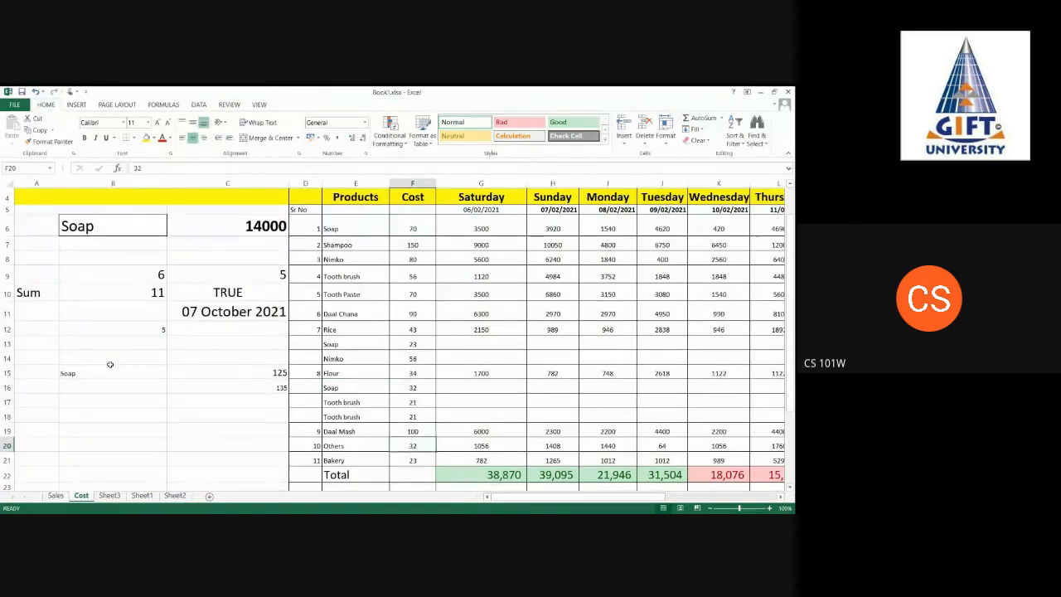
pyautogui.click(210, 388)
pyautogui.press('Delete')
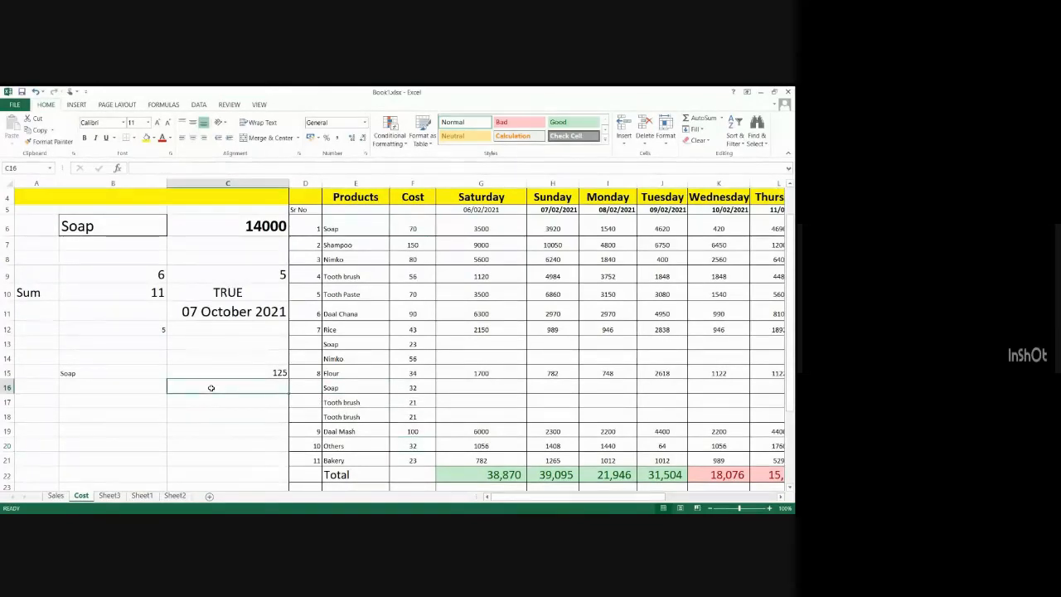
# Step: Change the SUMIF criterion in B15 to Nimko and select the matching costs in F8 and F14 to compare the total
pyautogui.click(92, 377)
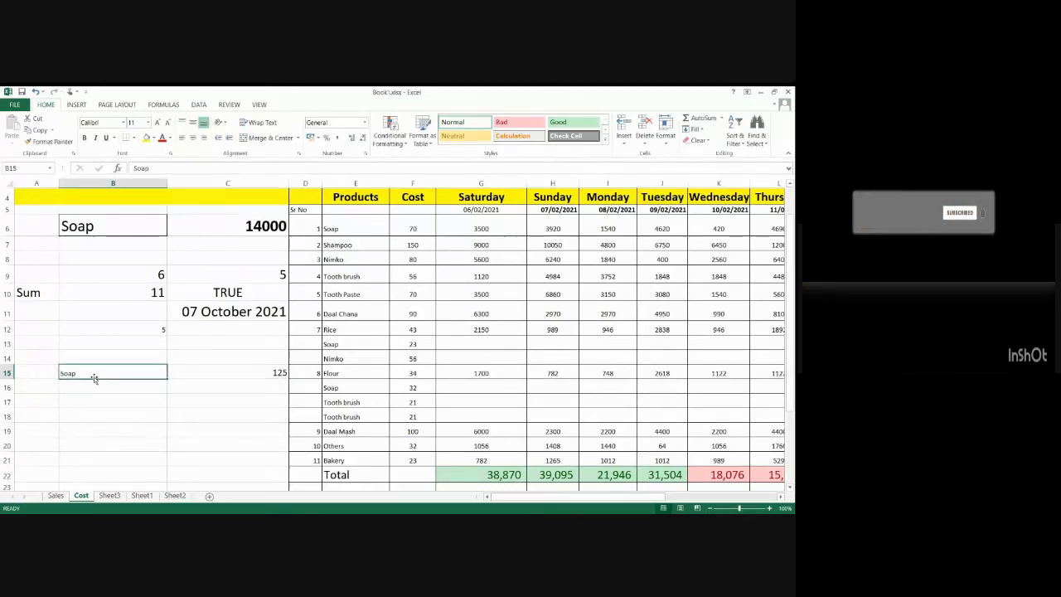
pyautogui.write('Nimko')
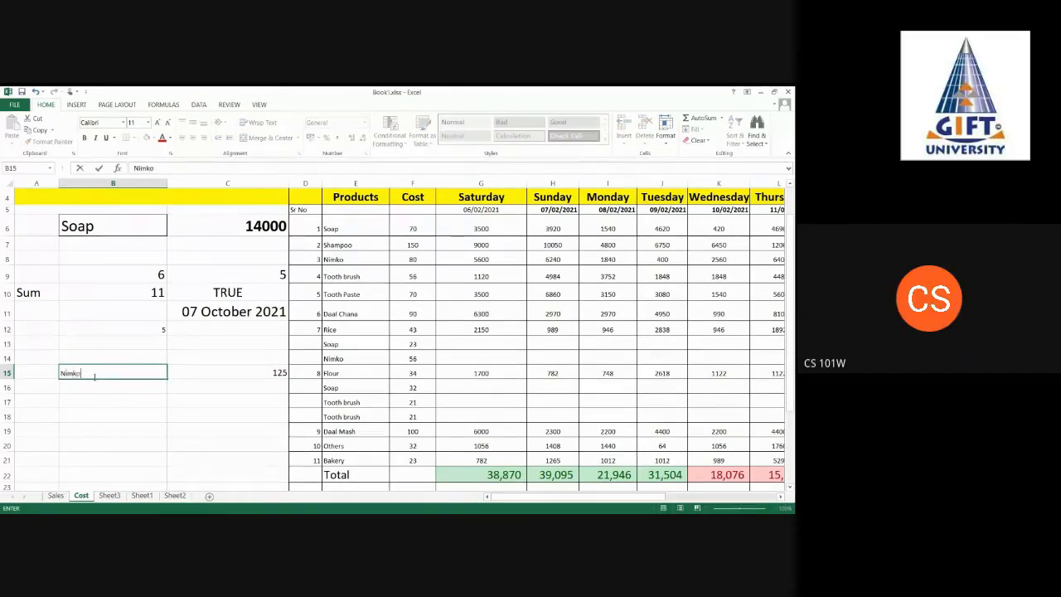
pyautogui.press('Return')
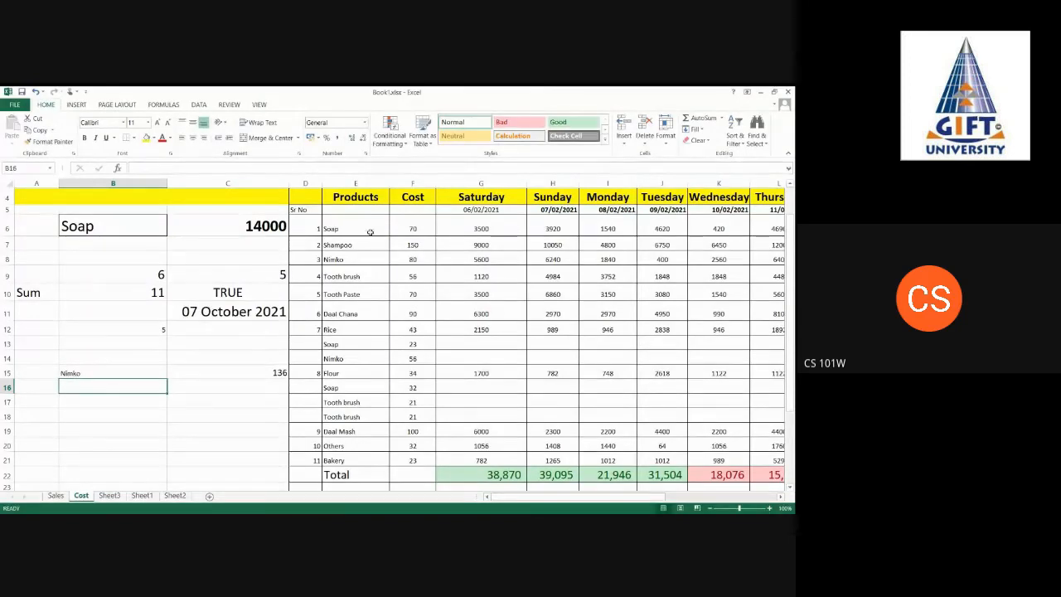
pyautogui.click(407, 260)
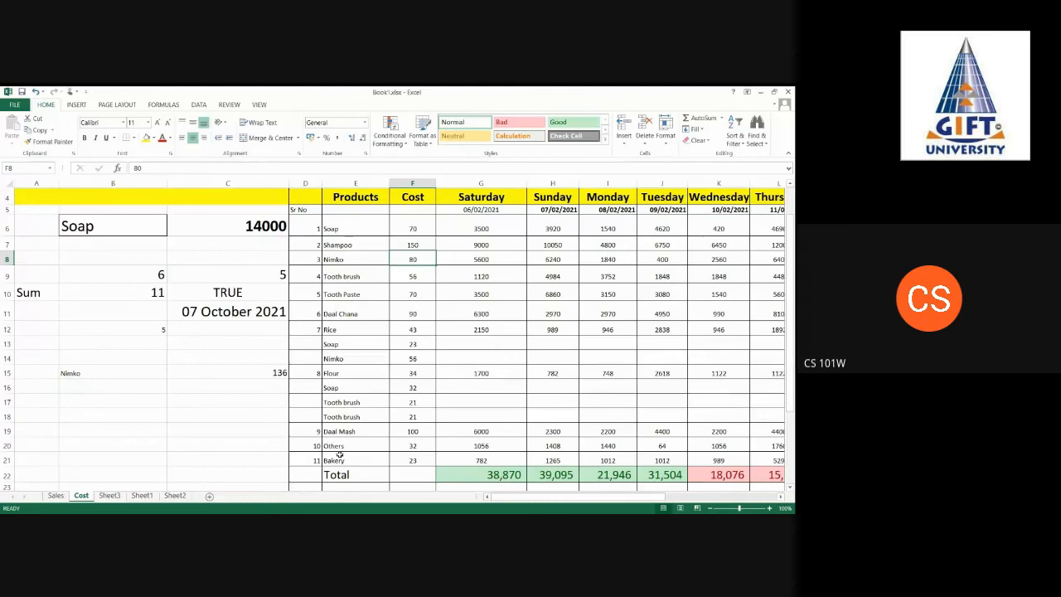
pyautogui.keyDown('ctrl'); pyautogui.click(414, 358); pyautogui.keyUp('ctrl')
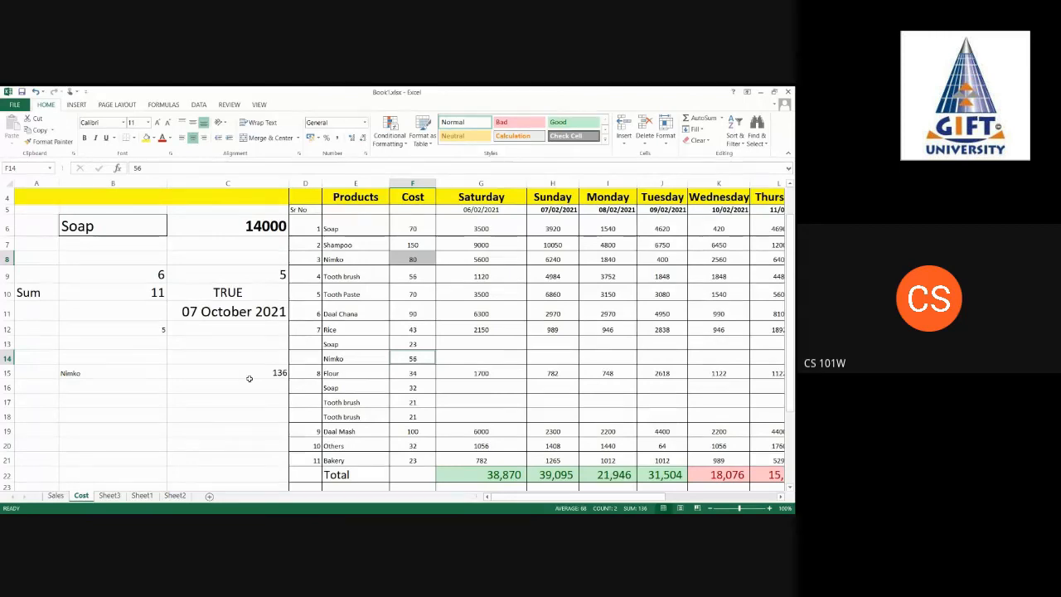
pyautogui.click(106, 371)
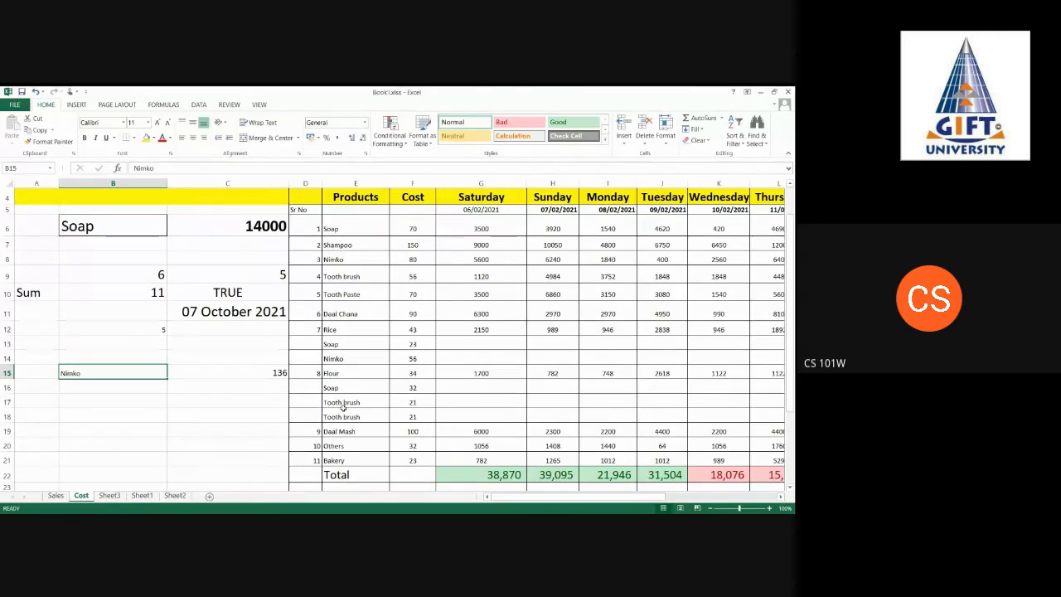
# Step: Start a COUNTIF formula in cell B17 with the Products range E6:E21 as its range
pyautogui.click(114, 400)
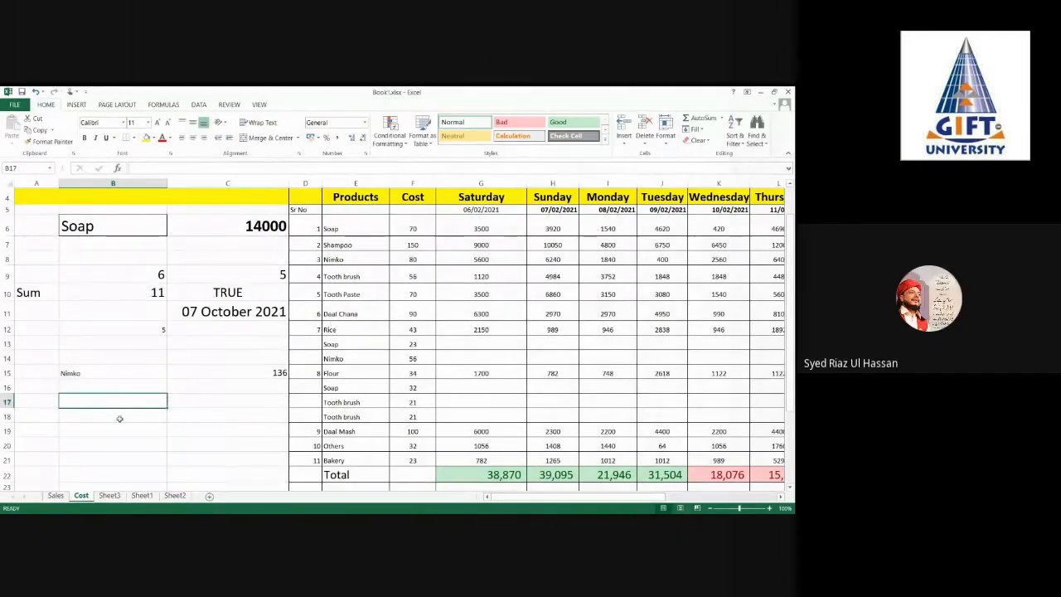
pyautogui.click(347, 224)
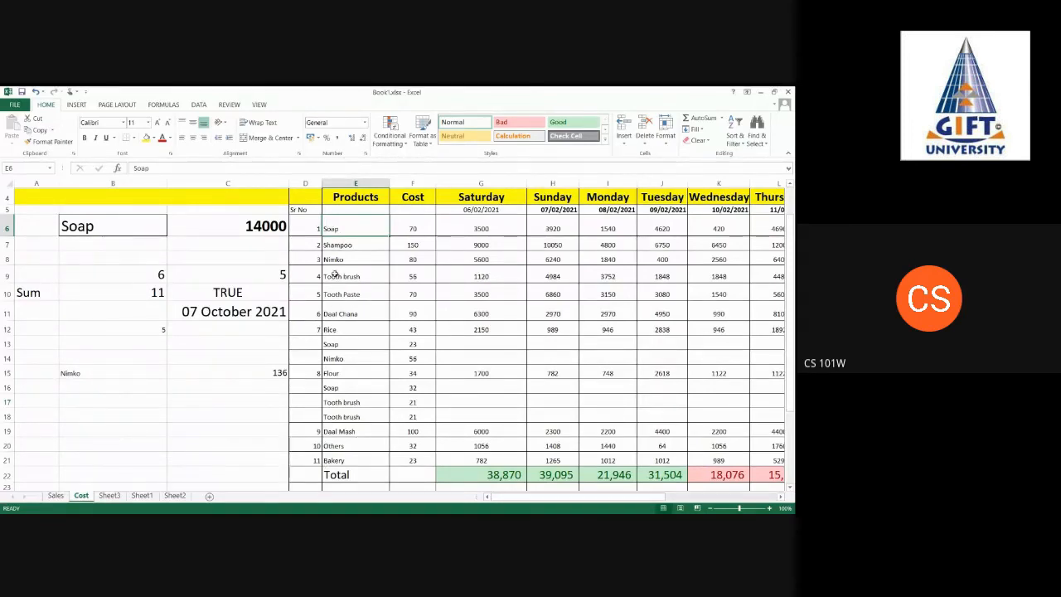
pyautogui.click(141, 401)
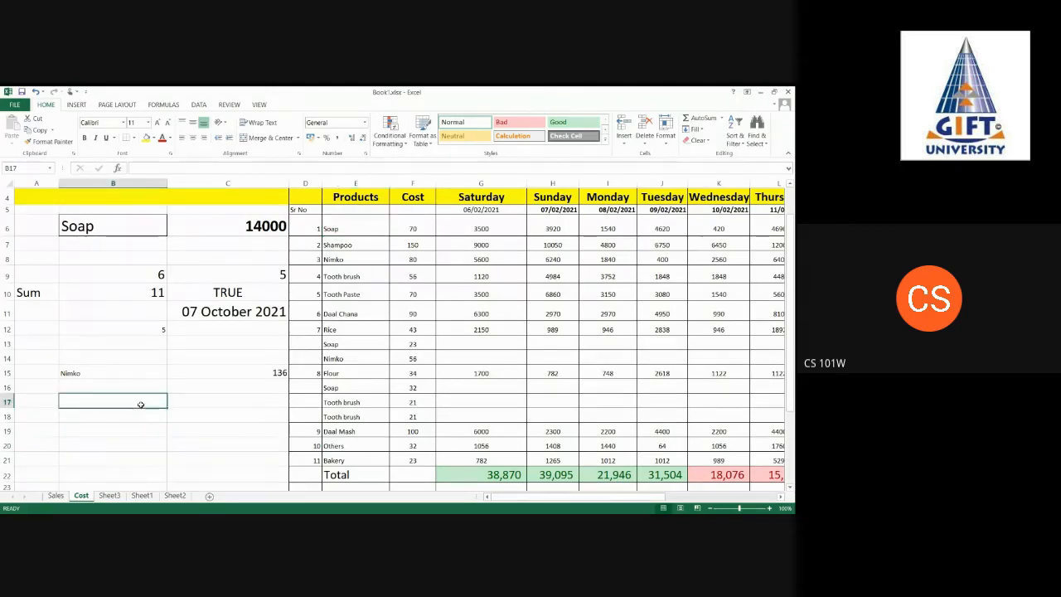
pyautogui.write('=')
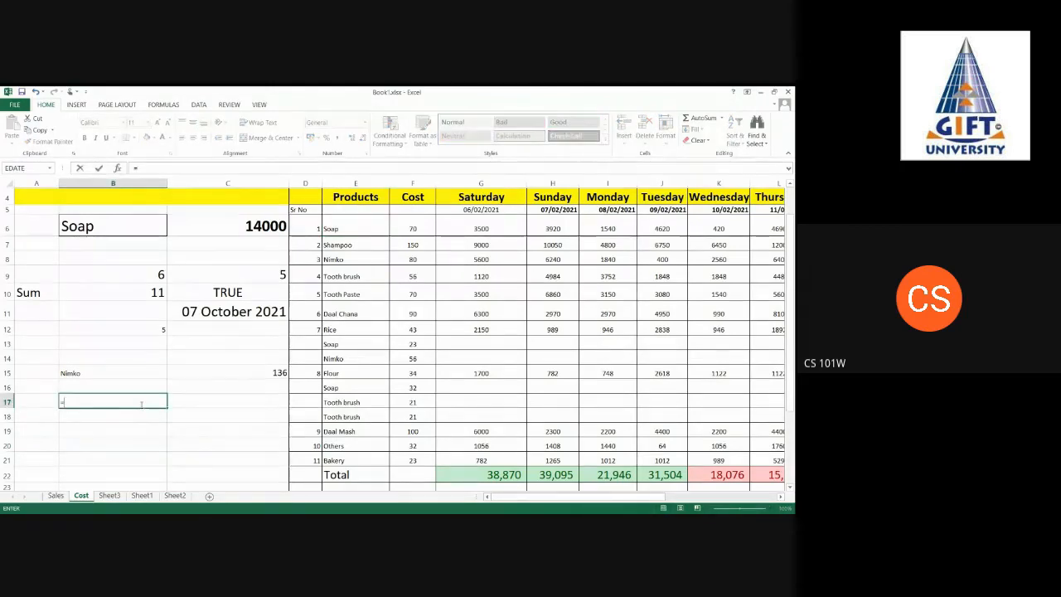
pyautogui.write('count')
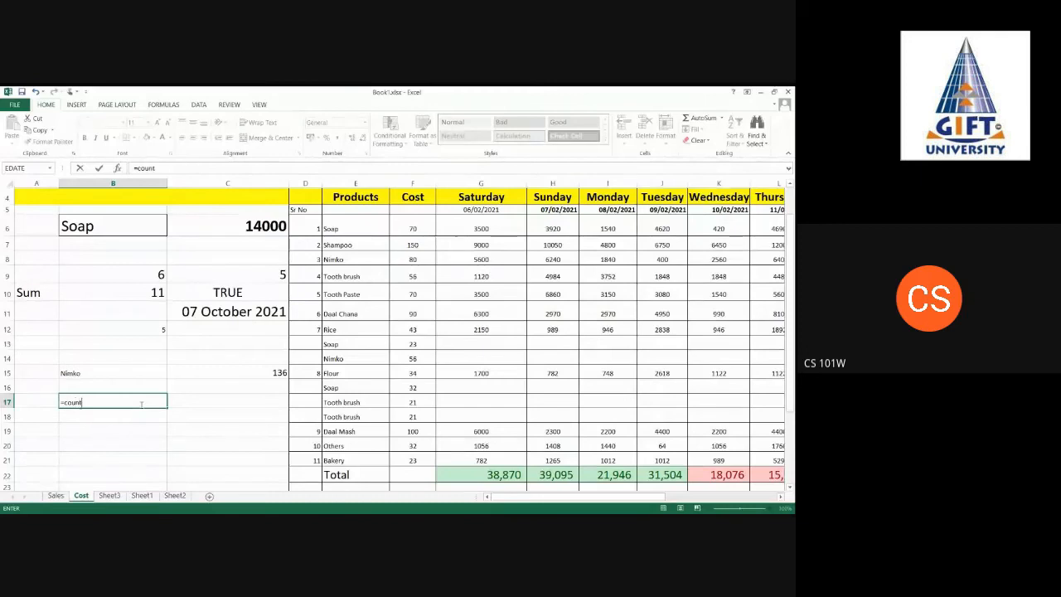
pyautogui.write('if(')
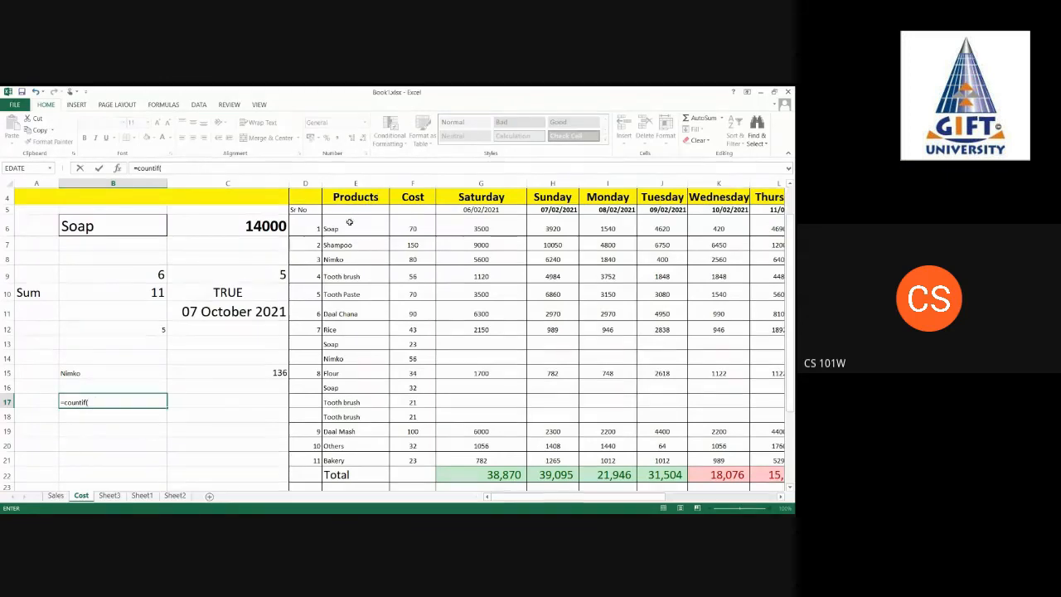
pyautogui.moveTo(349, 228); pyautogui.dragTo(358, 453)
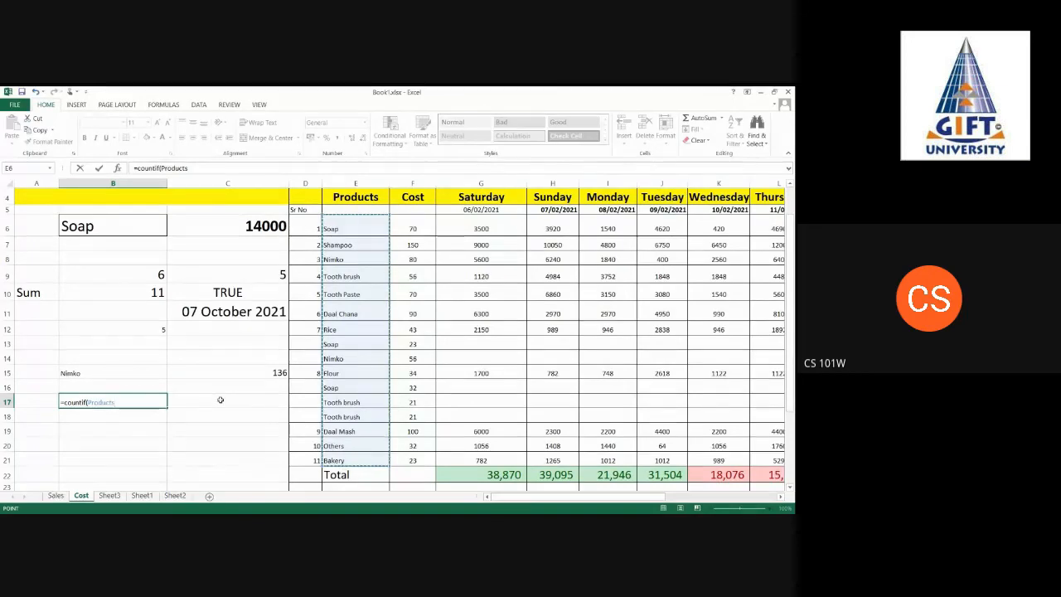
pyautogui.write(',')
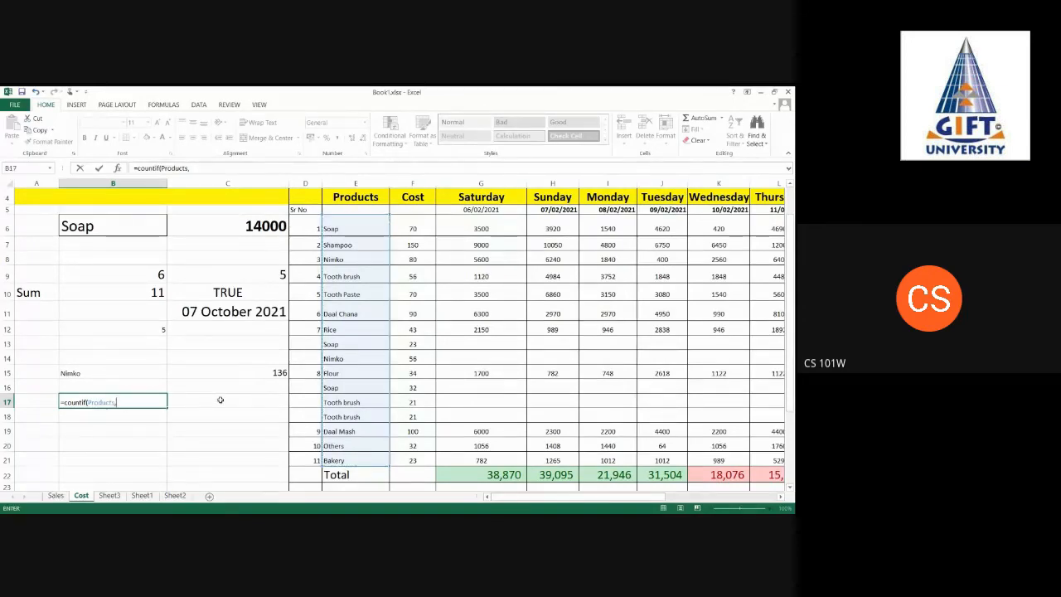
# Step: Add cell C17 as the criterion of the B17 COUNTIF formula and finish it as =COUNTIF(Products,C17)
pyautogui.press('Return')
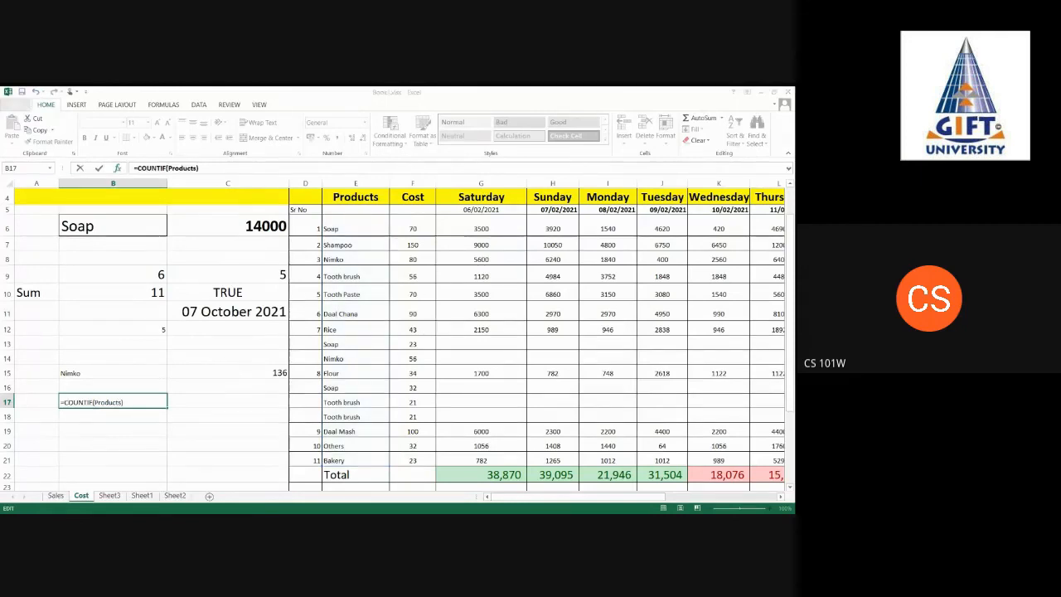
pyautogui.write(',')
pyautogui.click(223, 401)
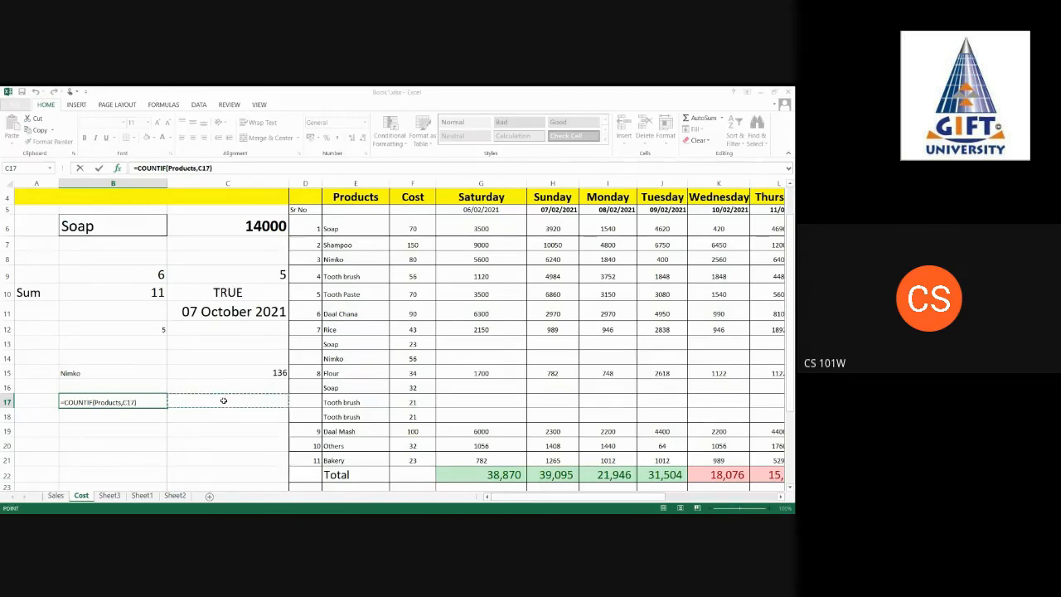
pyautogui.hotkey('ctrl', 'Return')
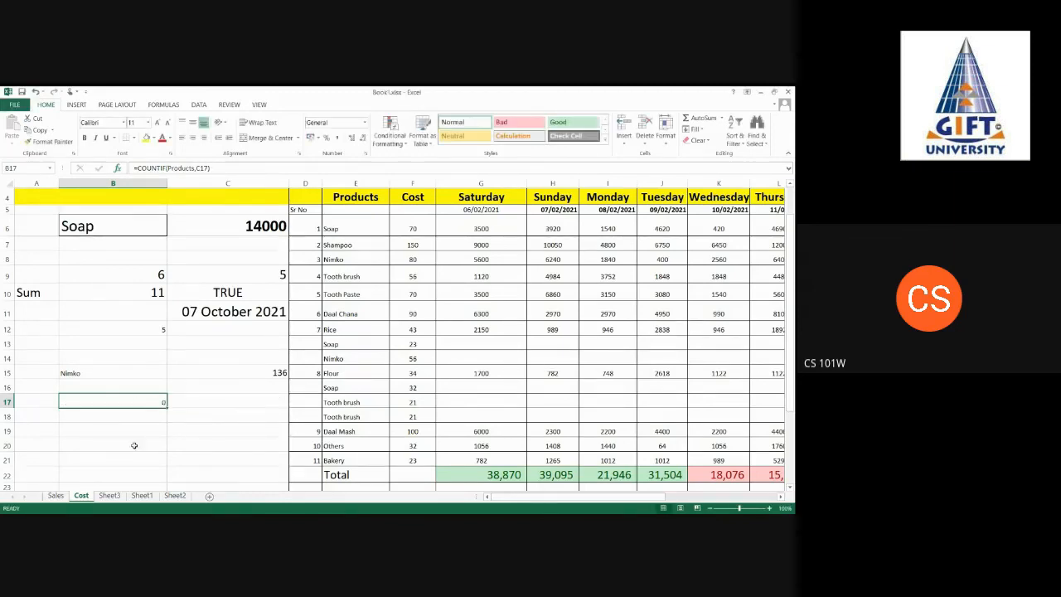
# Step: Enter Soap in cell C17 as the product for the COUNTIF formula to count
pyautogui.click(199, 401)
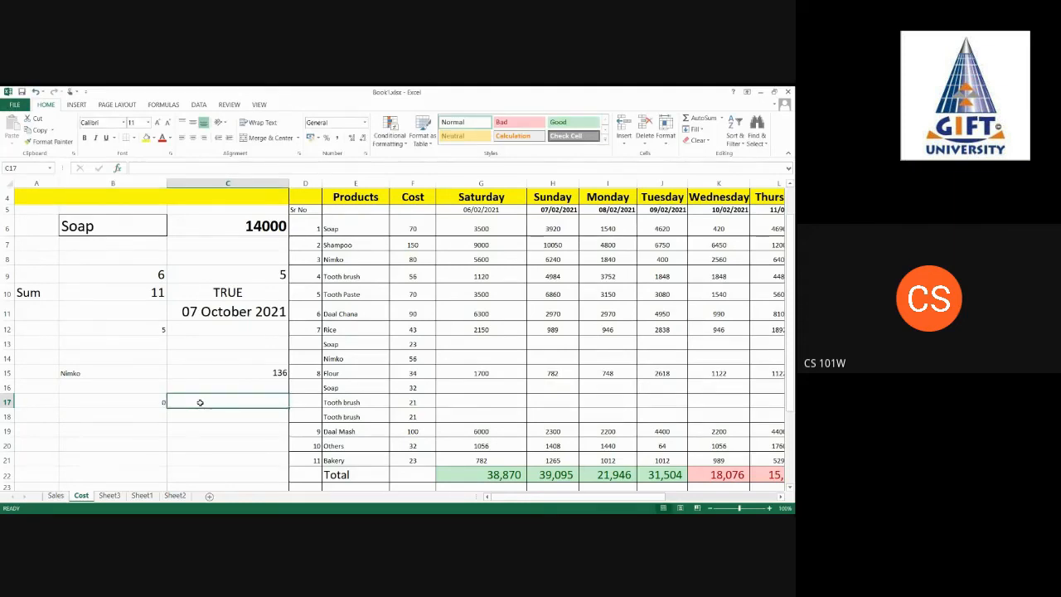
pyautogui.write('Soa')
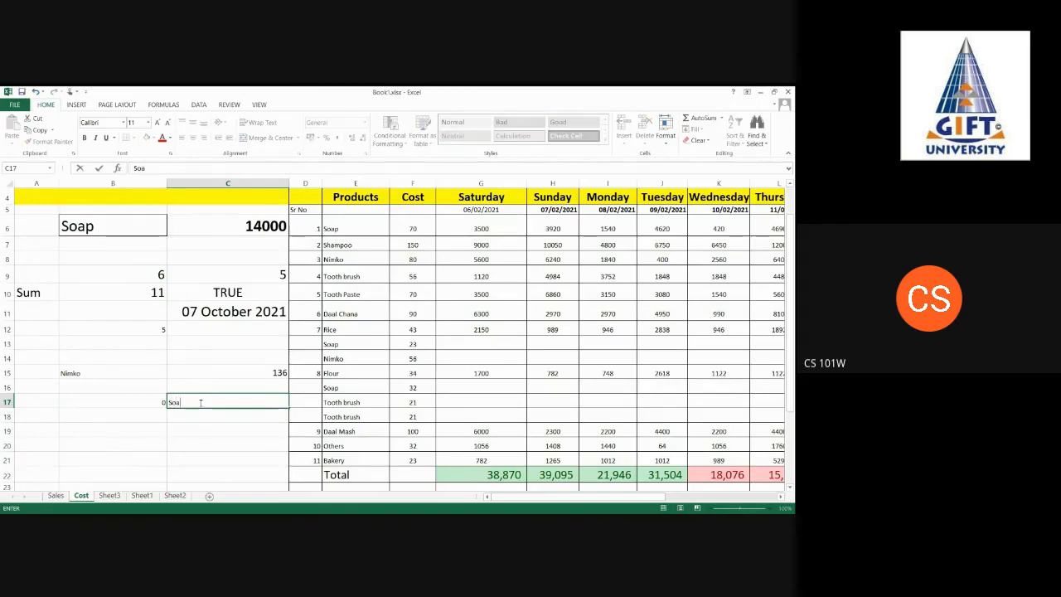
pyautogui.write('p')
pyautogui.press('Return')
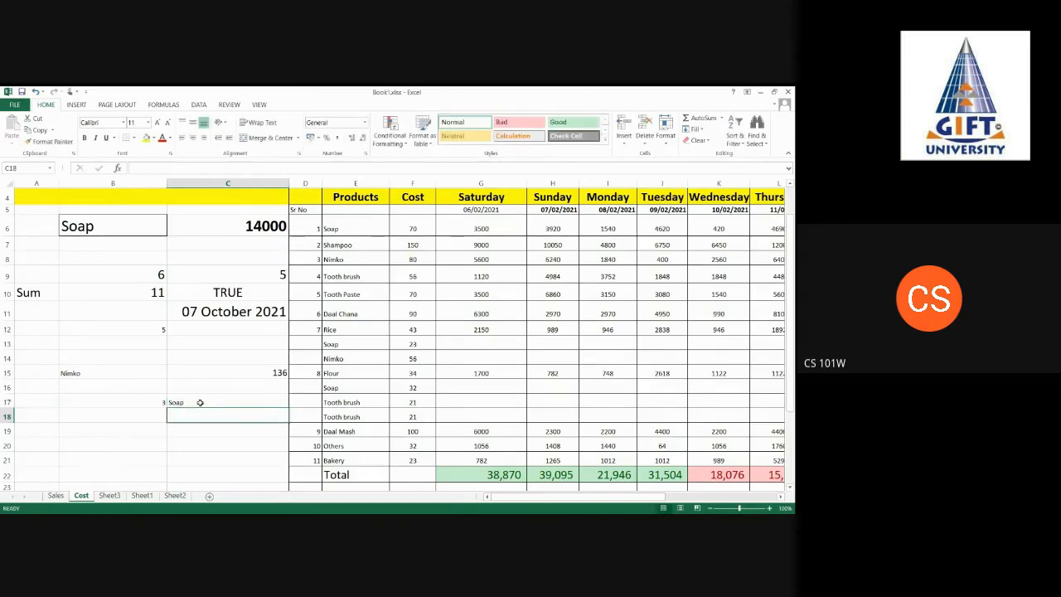
# Step: Check the COUNTIF result in B17 against the product list by selecting the Soap entries E6, E13 and E16 together
pyautogui.click(208, 400)
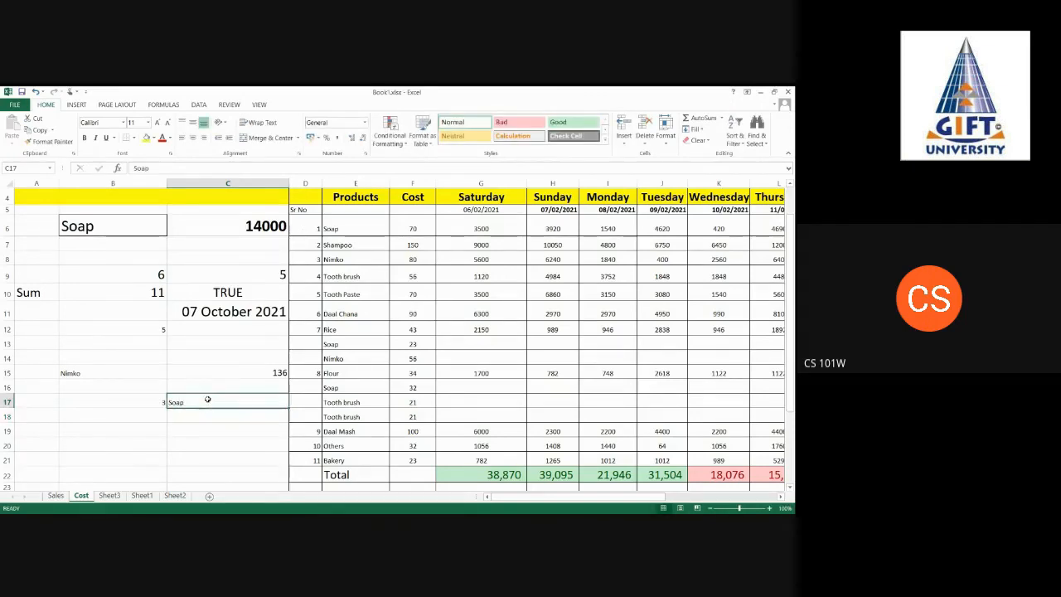
pyautogui.click(152, 400)
pyautogui.click(336, 232)
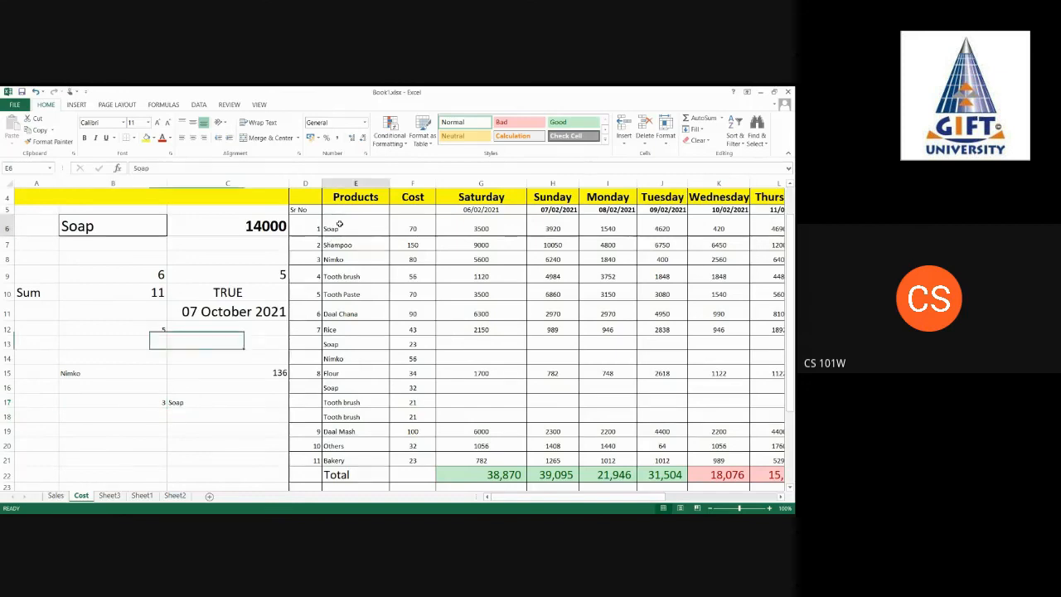
pyautogui.keyDown('ctrl'); pyautogui.click(341, 343); pyautogui.keyUp('ctrl')
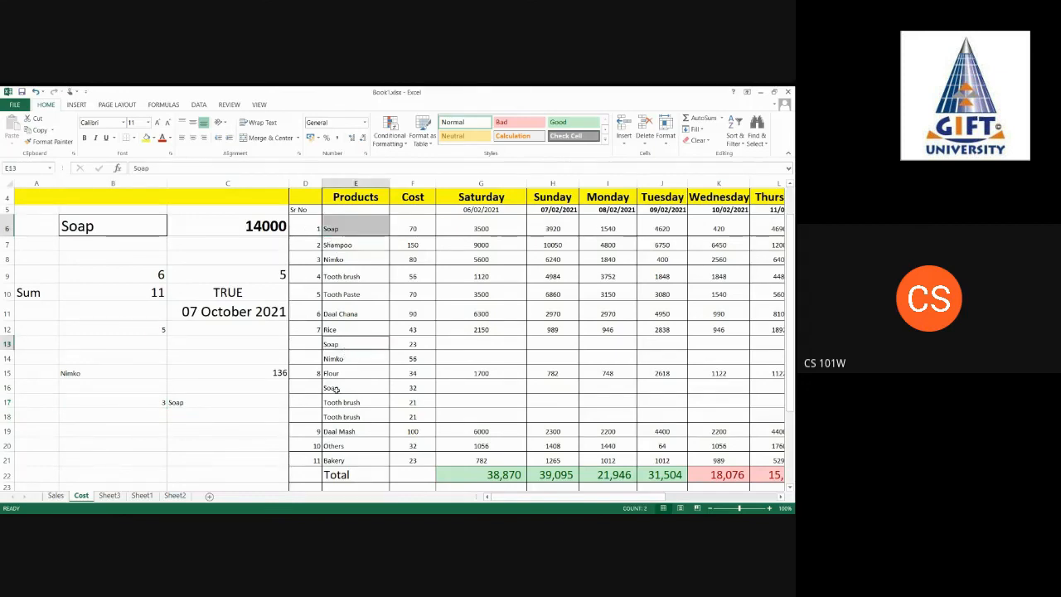
pyautogui.keyDown('ctrl'); pyautogui.click(333, 388); pyautogui.keyUp('ctrl')
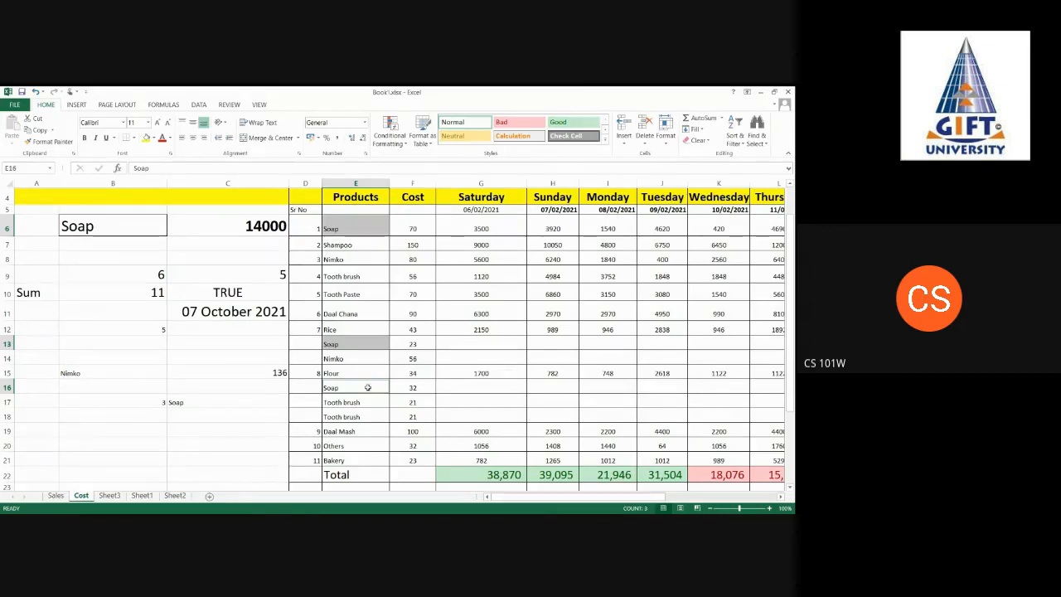
# Step: Change the COUNTIF criterion in C17 to Tooth brush and enlarge the text in B17:C17 to font size 22
pyautogui.click(105, 401)
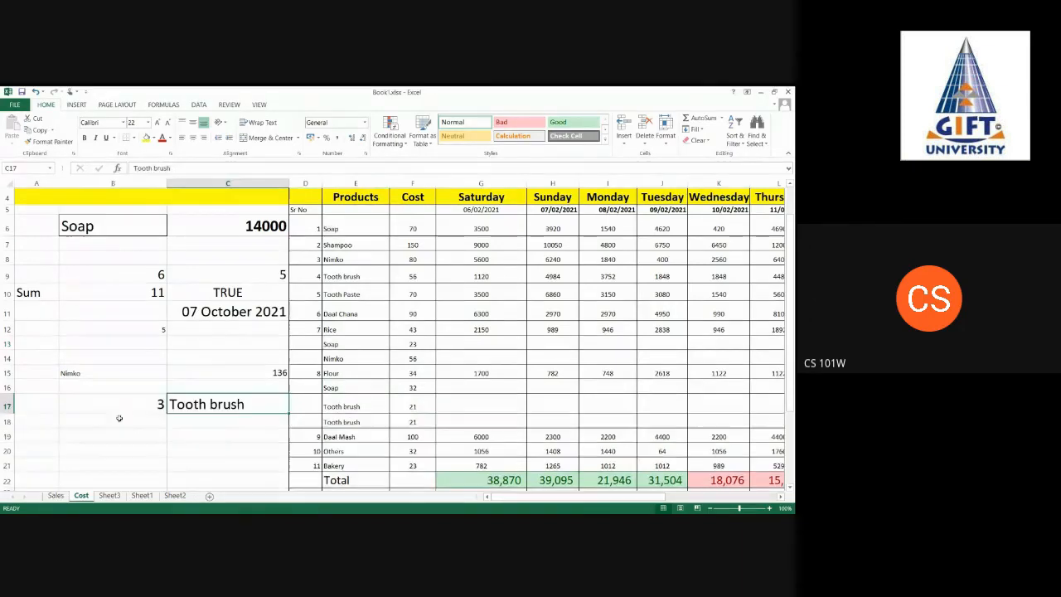
pyautogui.click(124, 403)
# Step: Open data validation for cell B15 and set it to allow values from a List
pyautogui.click(125, 371)
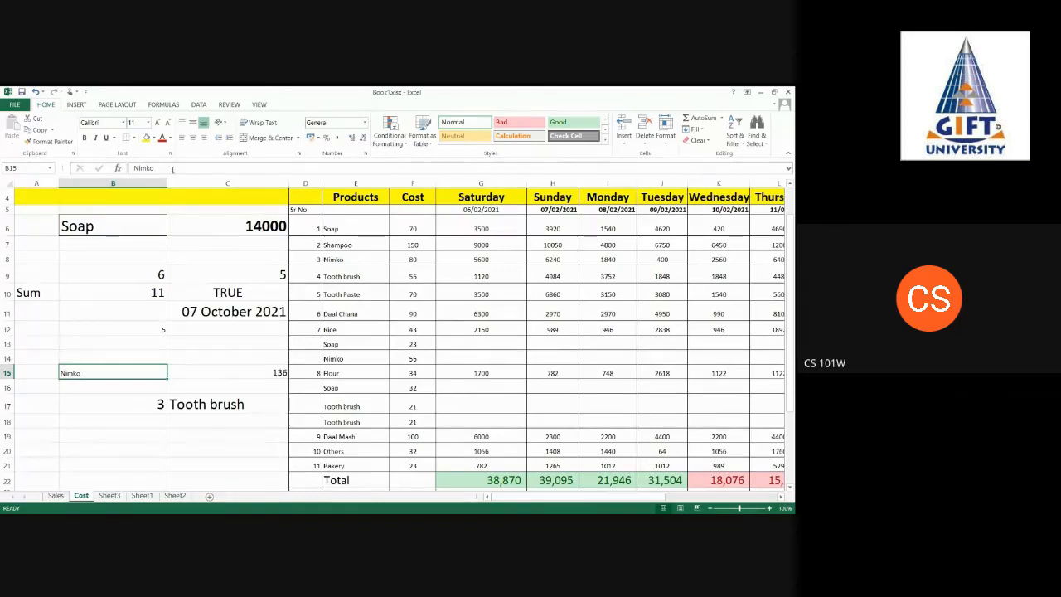
pyautogui.click(199, 105)
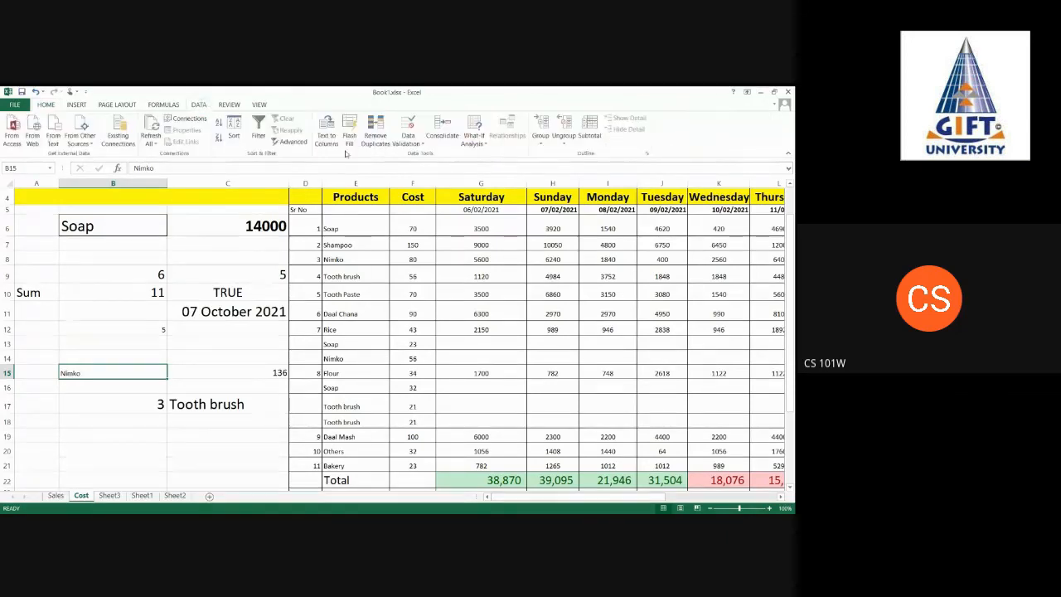
pyautogui.click(420, 146)
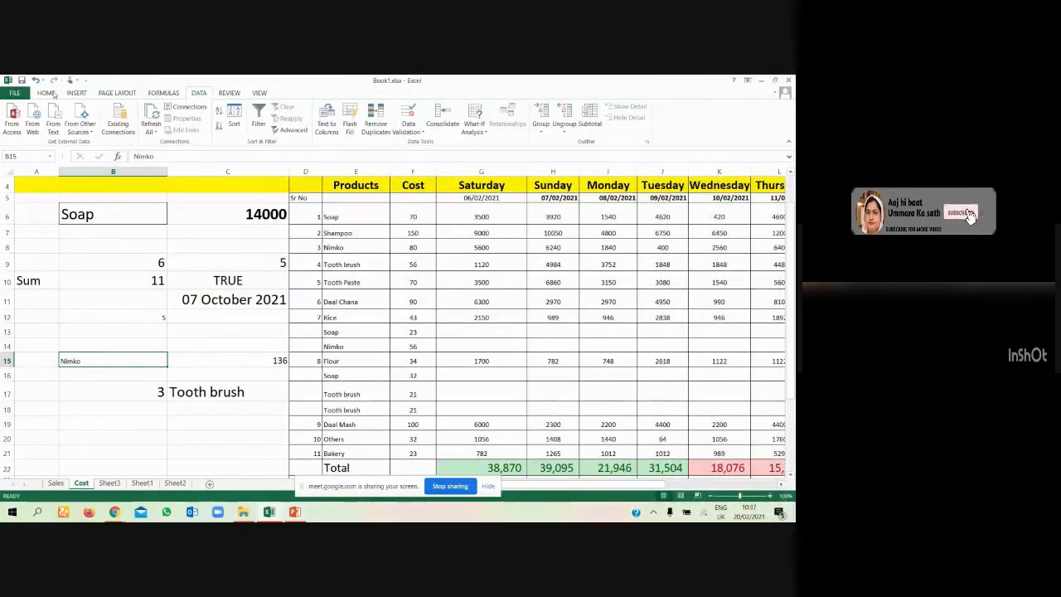
pyautogui.click(430, 149)
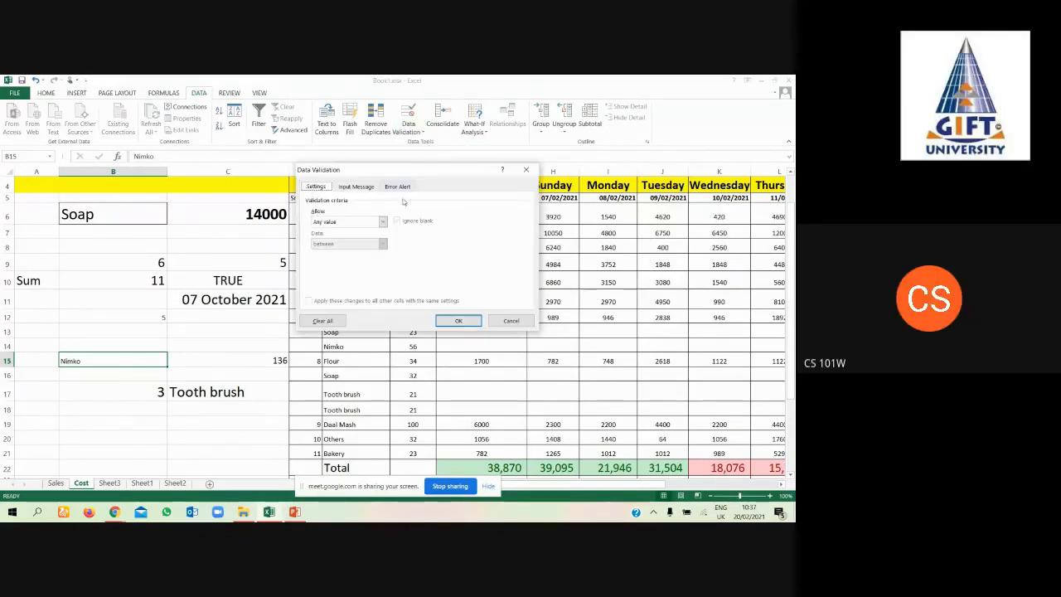
pyautogui.click(383, 222)
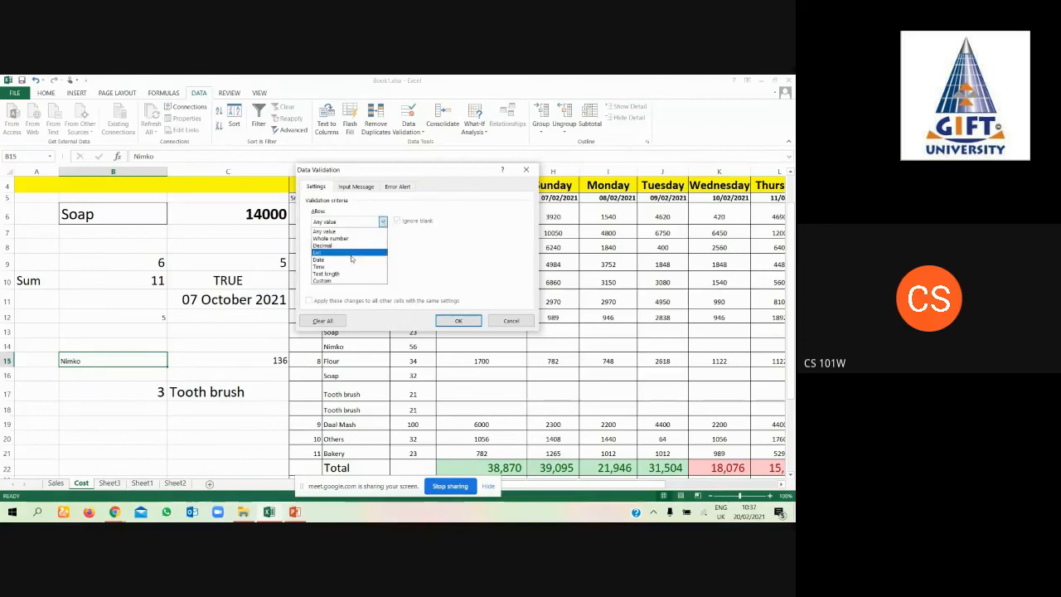
pyautogui.click(348, 251)
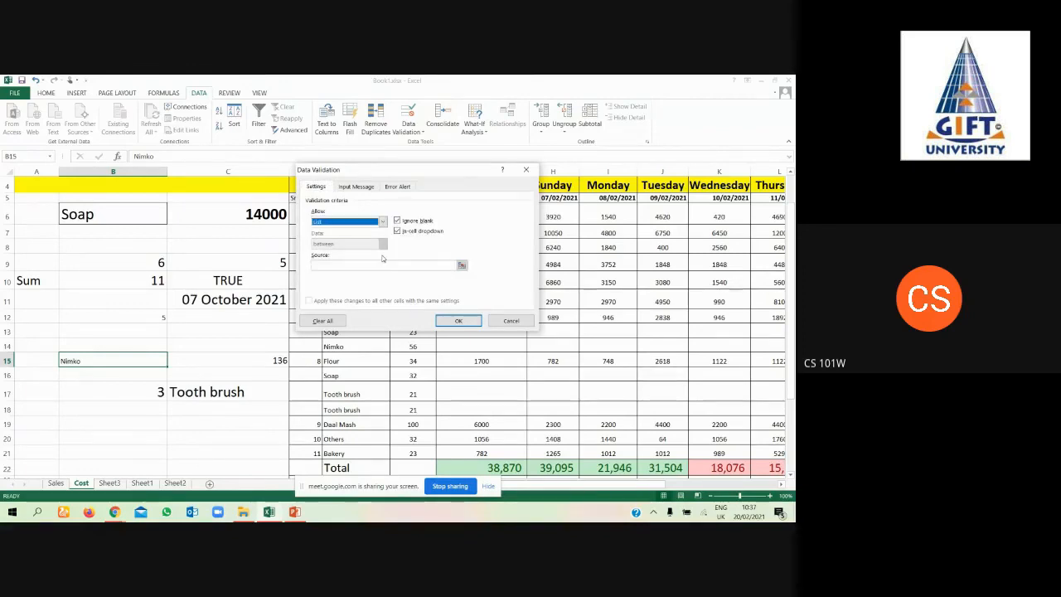
# Step: Use the product names E6:E21 (=Products) as the source of B15's validation list and apply it
pyautogui.click(456, 265)
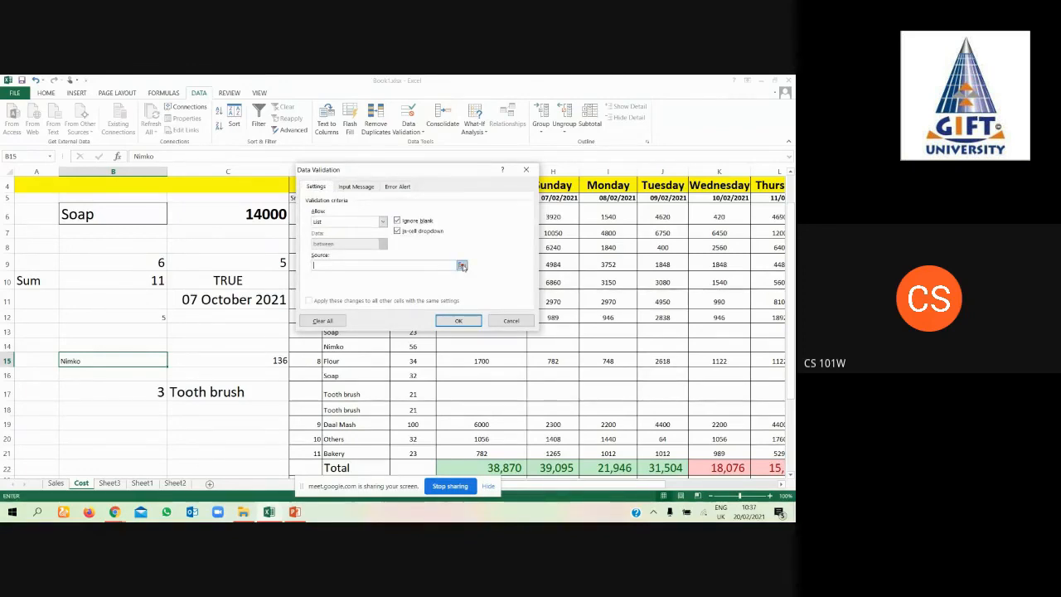
pyautogui.click(462, 265)
pyautogui.moveTo(336, 213); pyautogui.dragTo(349, 453)
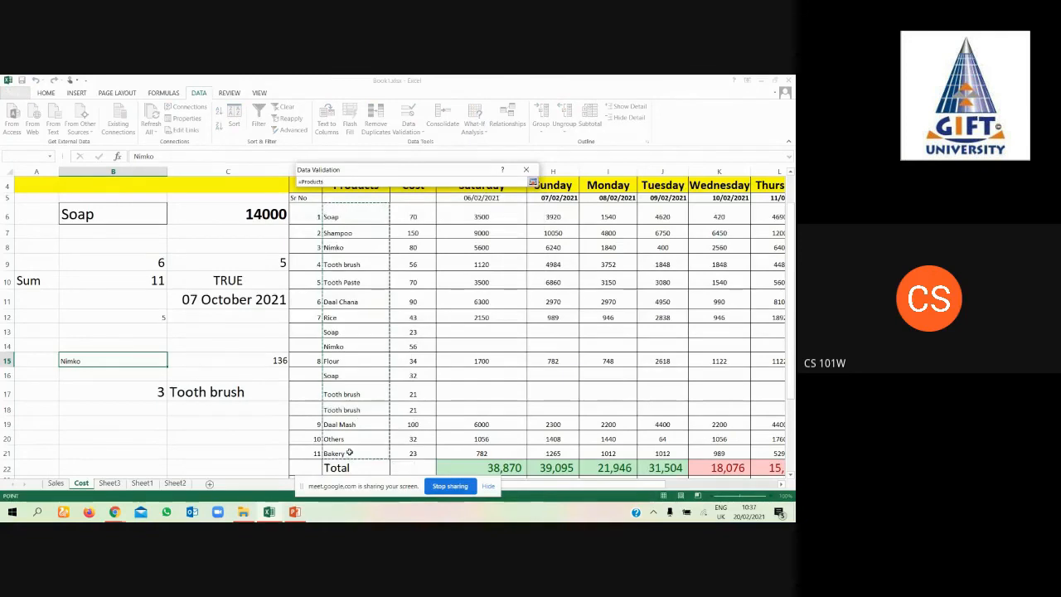
pyautogui.click(532, 182)
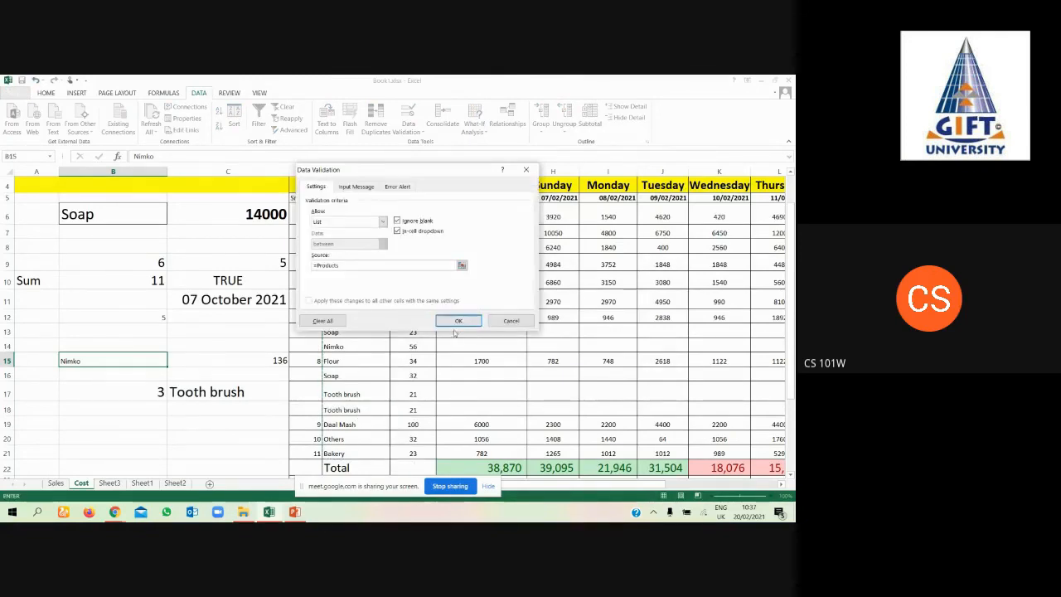
pyautogui.click(458, 321)
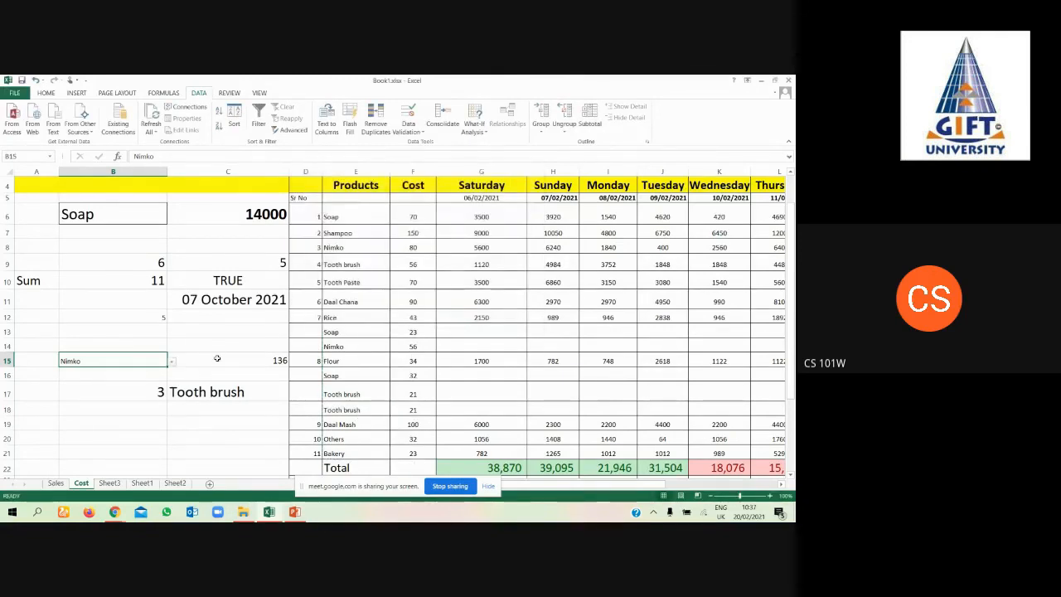
# Step: Choose Tooth brush from B15's drop-down list, check the SUMIF cell C15, and undo the choice
pyautogui.click(172, 362)
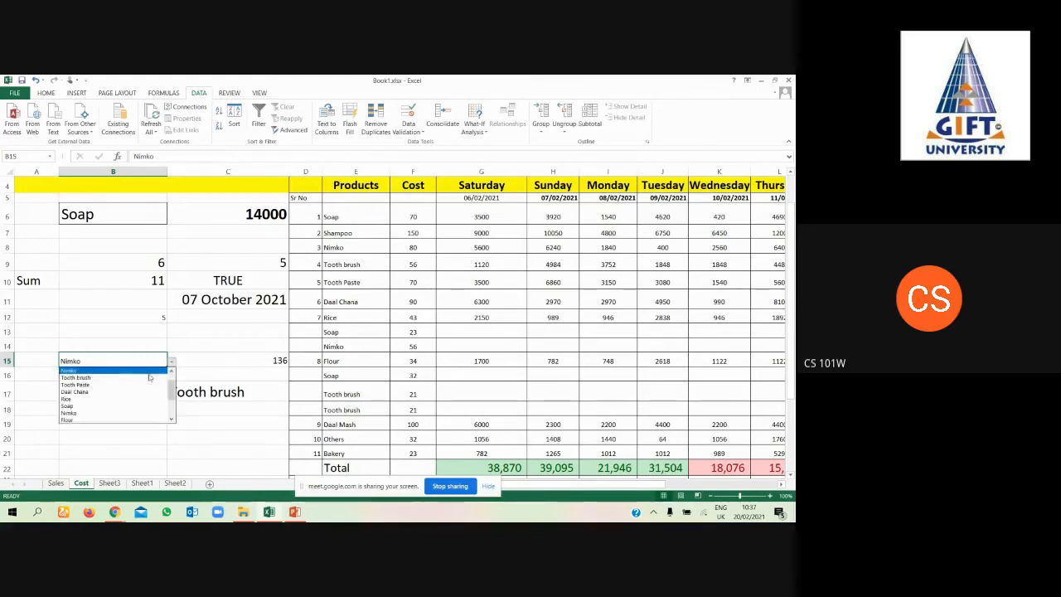
pyautogui.click(136, 380)
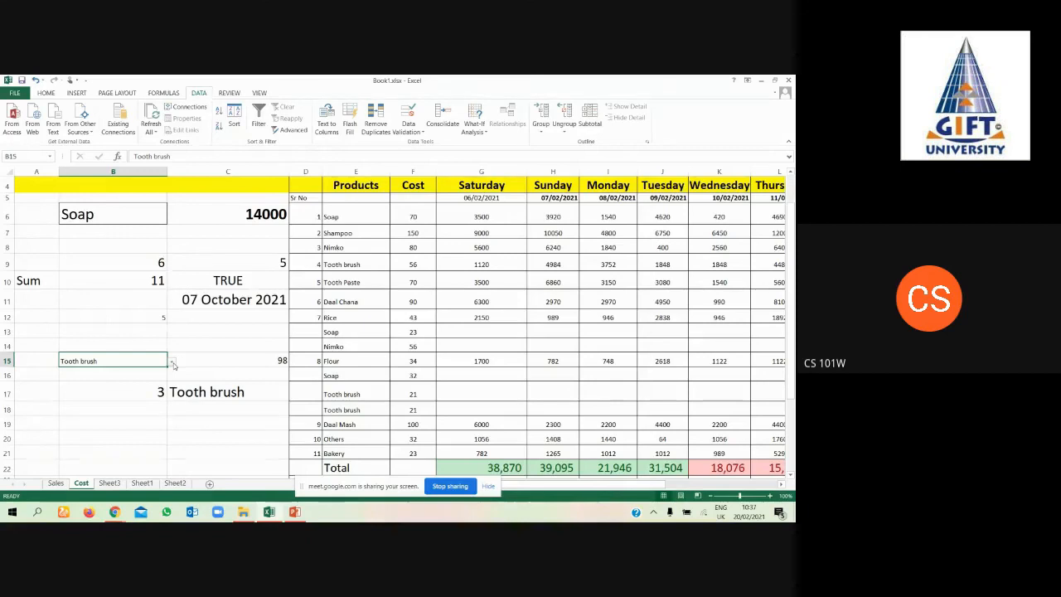
pyautogui.click(205, 361)
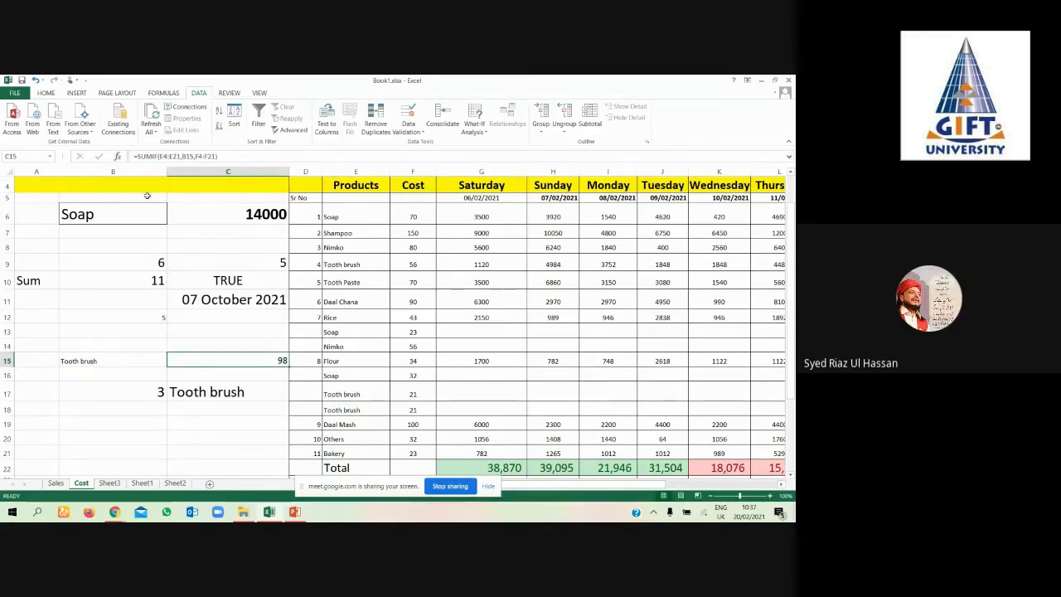
pyautogui.hotkey('ctrl', 'z')
# Step: Test B15's drop-down list by choosing Rice, Daal Mash, Tooth brush and Rice again in turn
pyautogui.click(171, 362)
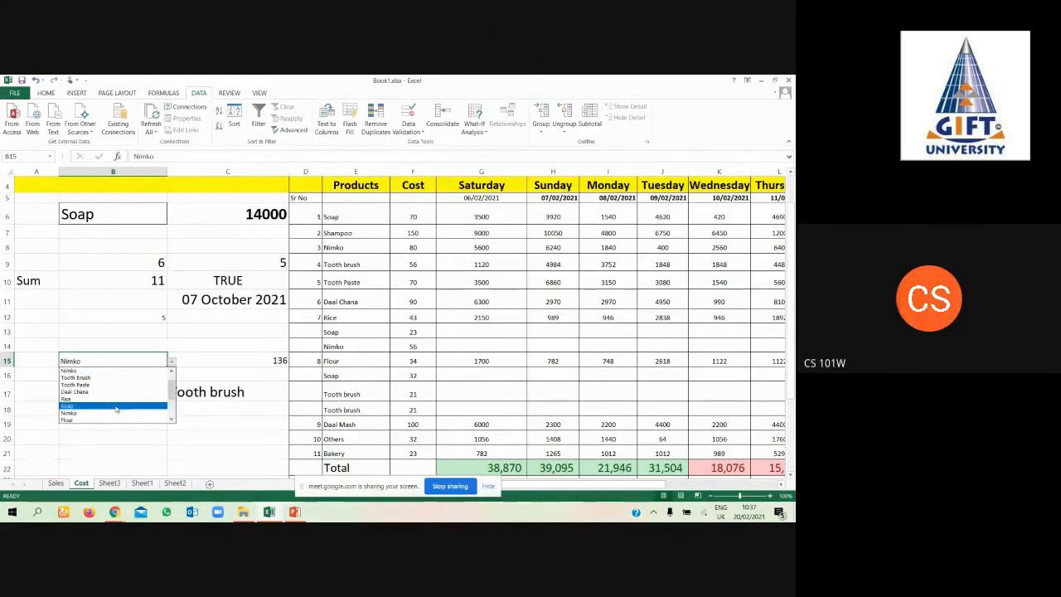
pyautogui.click(110, 399)
pyautogui.click(172, 363)
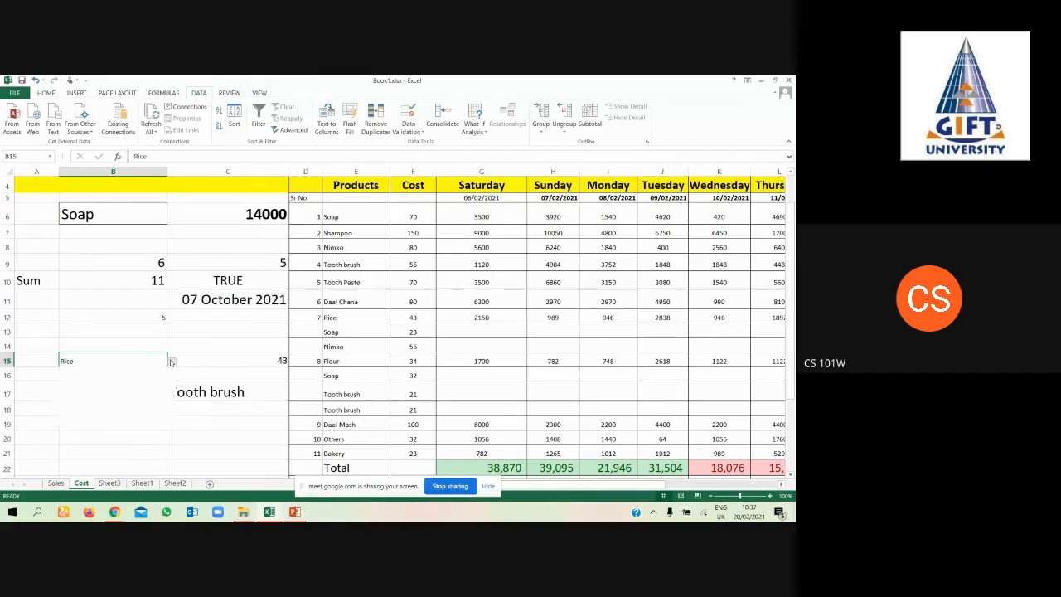
pyautogui.click(108, 422)
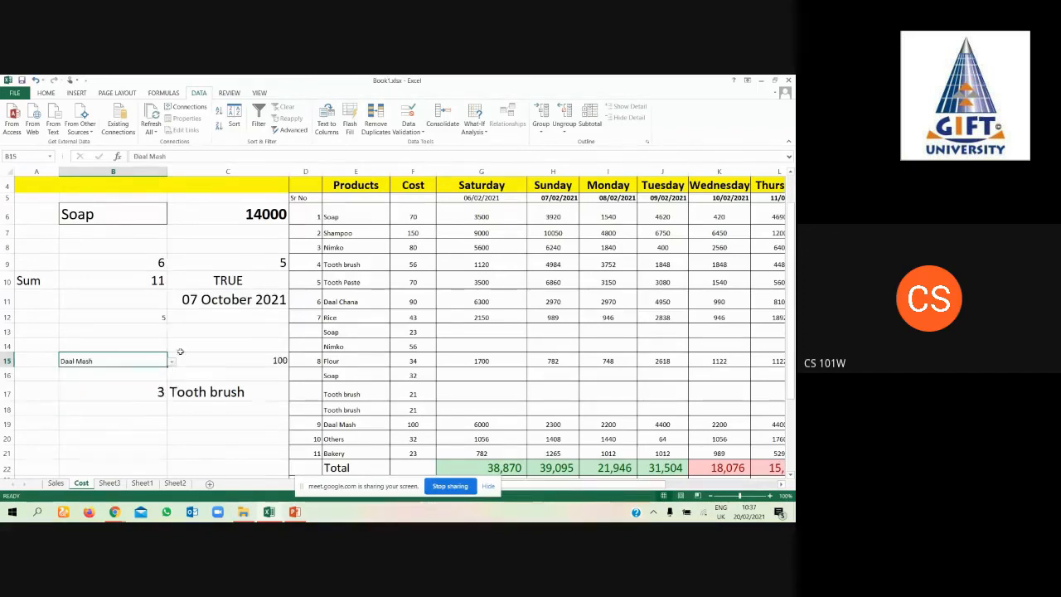
pyautogui.click(172, 362)
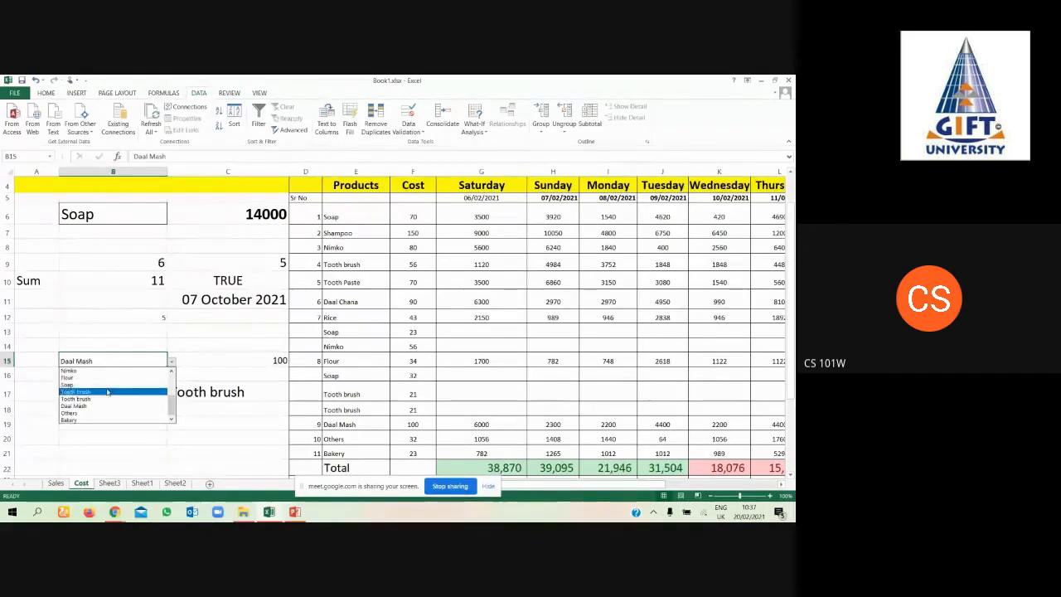
pyautogui.click(108, 391)
pyautogui.click(171, 362)
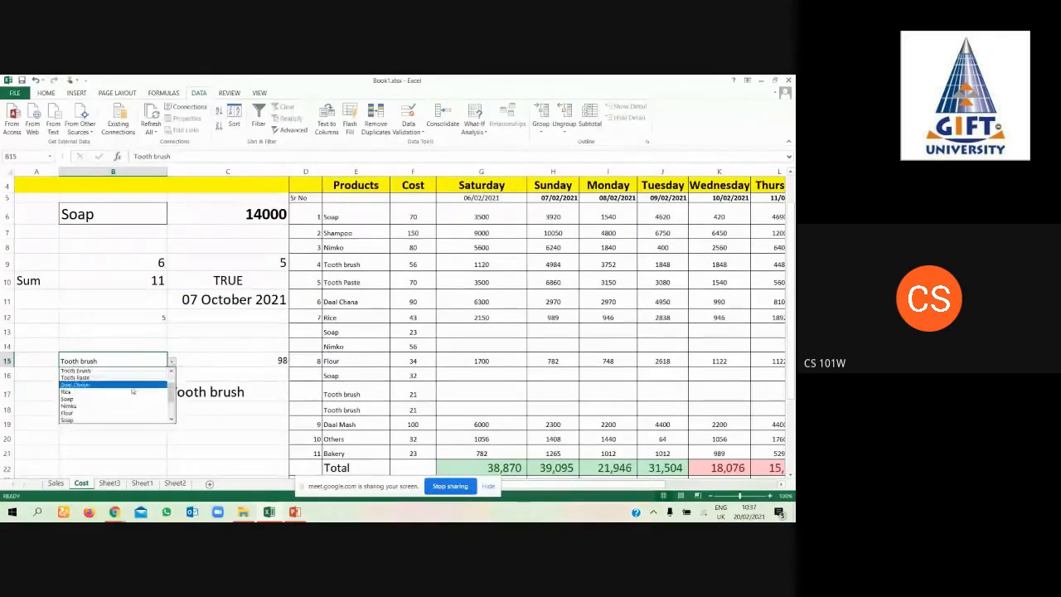
pyautogui.click(120, 395)
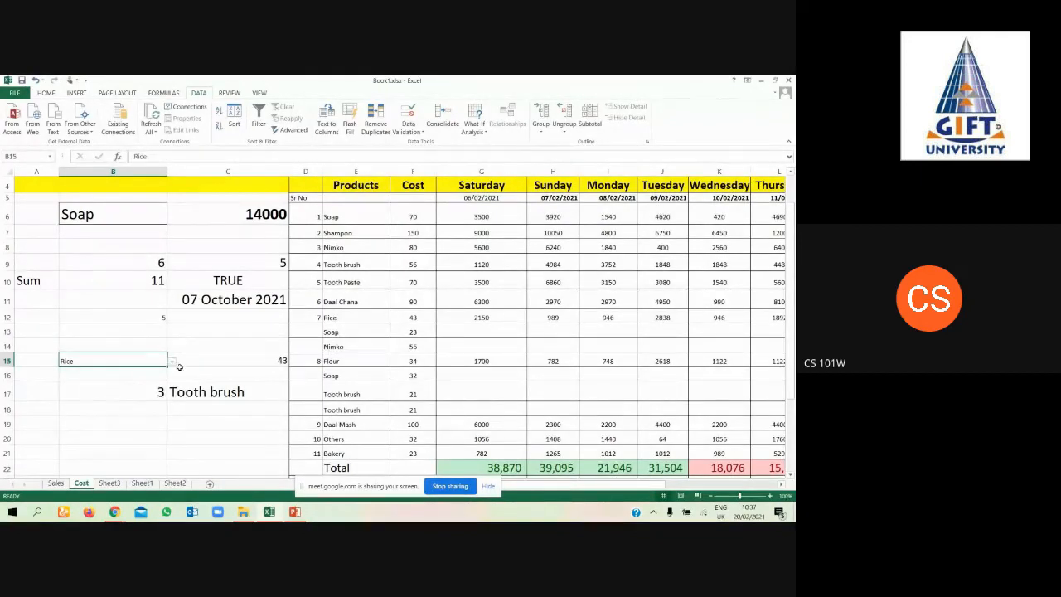
# Step: Choose Daal Mash from B15's drop-down list as the product for the SUMIF total
pyautogui.click(172, 363)
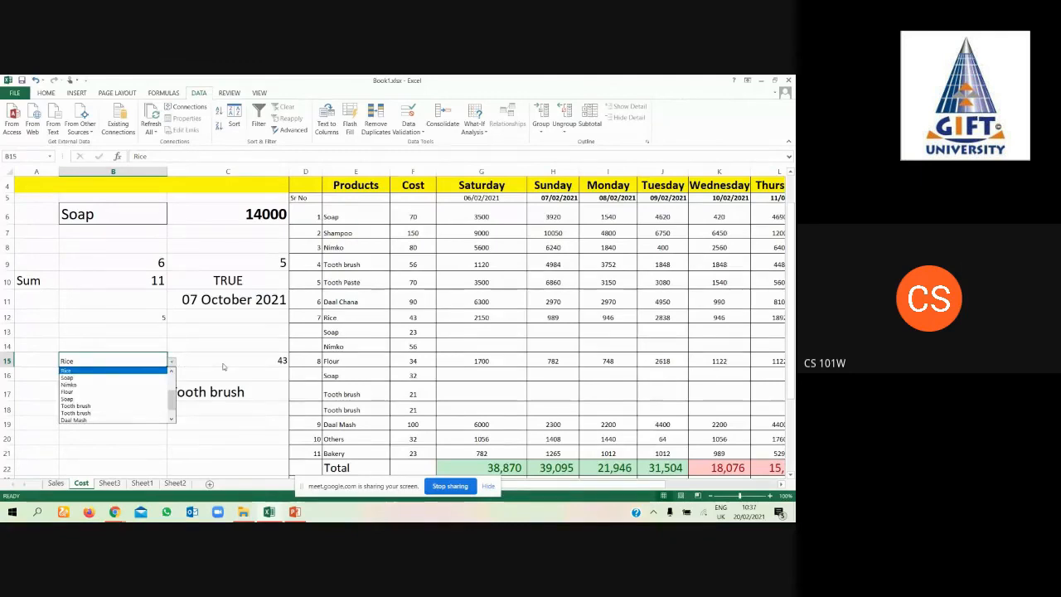
pyautogui.scroll(-1, 138, 412)
pyautogui.click(138, 407)
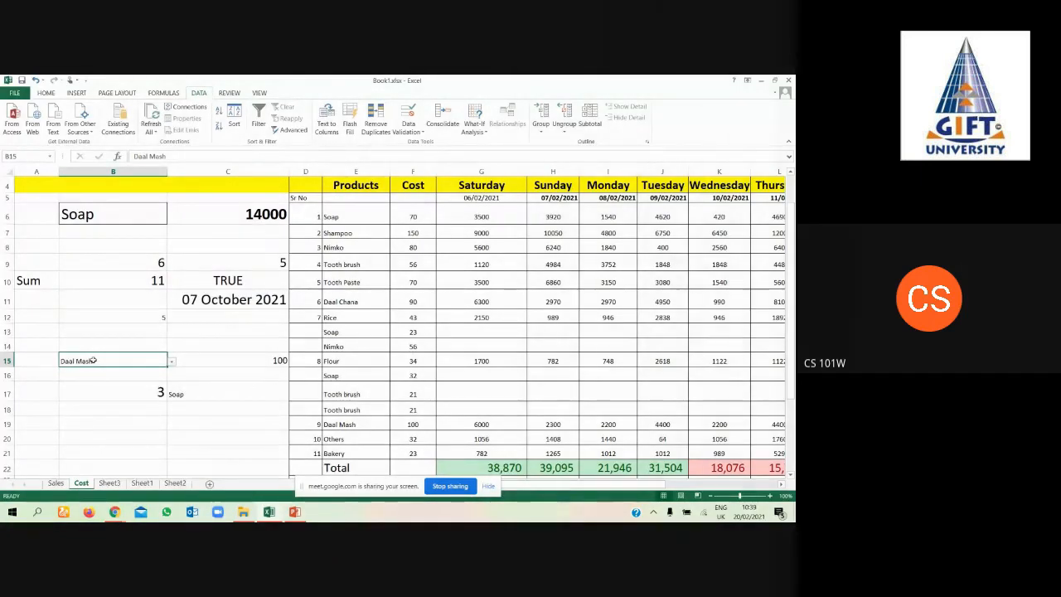
# Step: Copy cell B15 with its product drop-down list into cell B20
pyautogui.hotkey('ctrl', 'c')
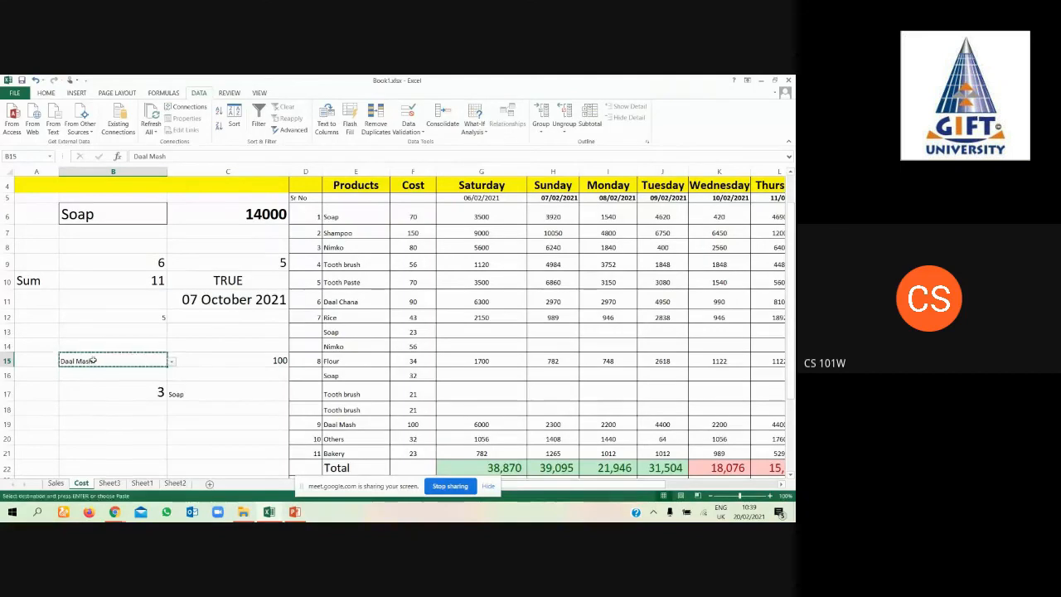
pyautogui.click(95, 434)
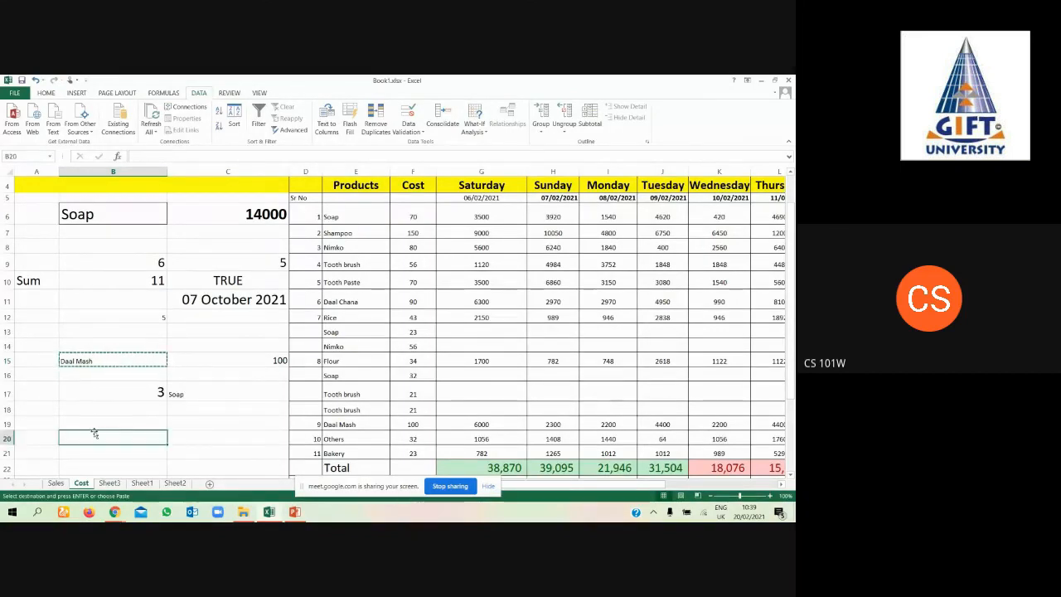
pyautogui.hotkey('ctrl', 'v')
pyautogui.press('Escape')
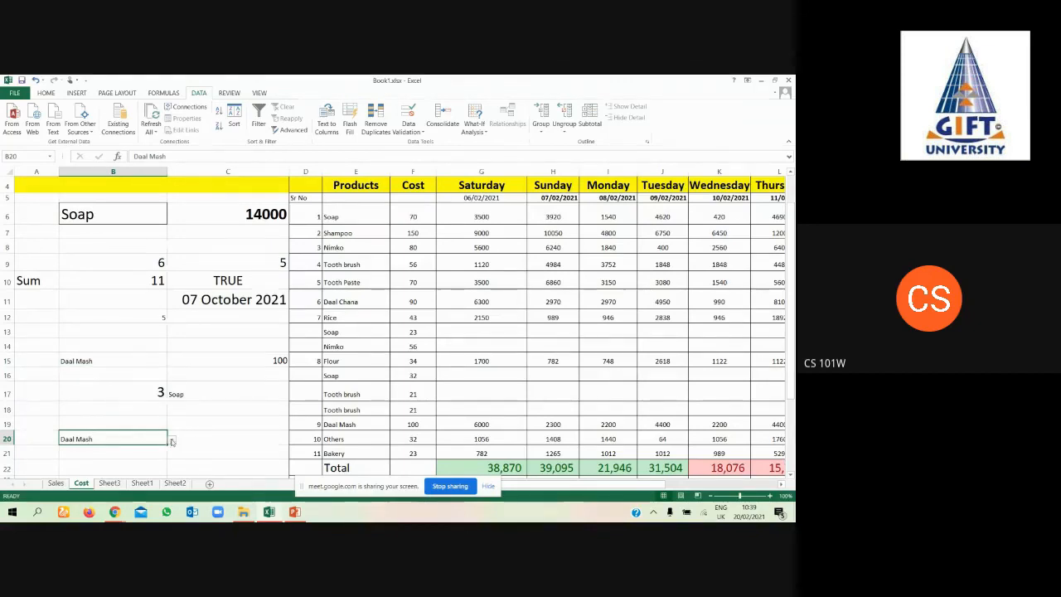
# Step: Choose Flour from the product drop-down list in cell B20
pyautogui.click(172, 440)
pyautogui.click(92, 391)
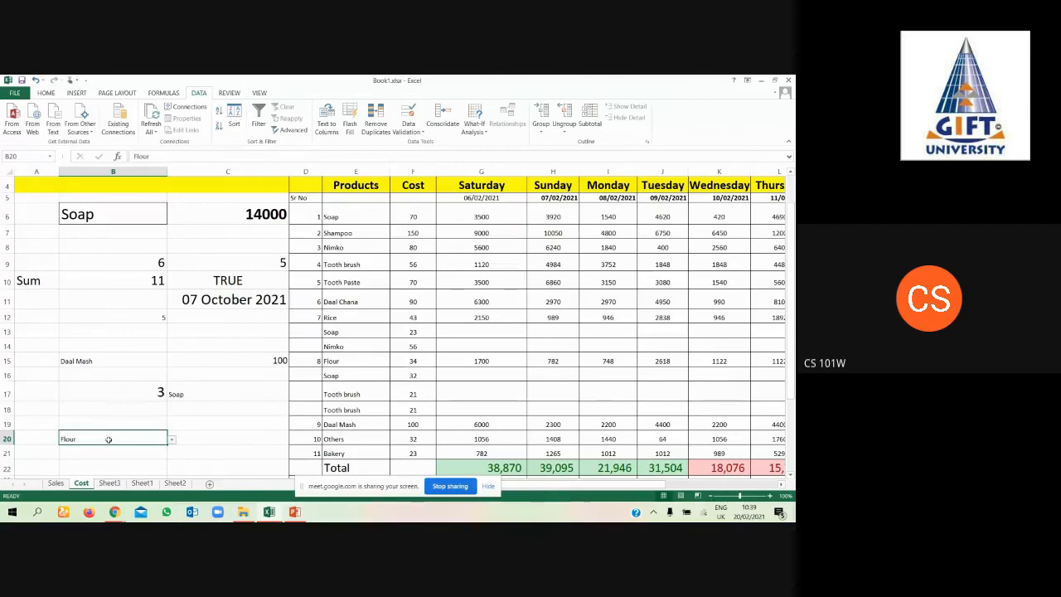
pyautogui.click(172, 441)
pyautogui.click(173, 440)
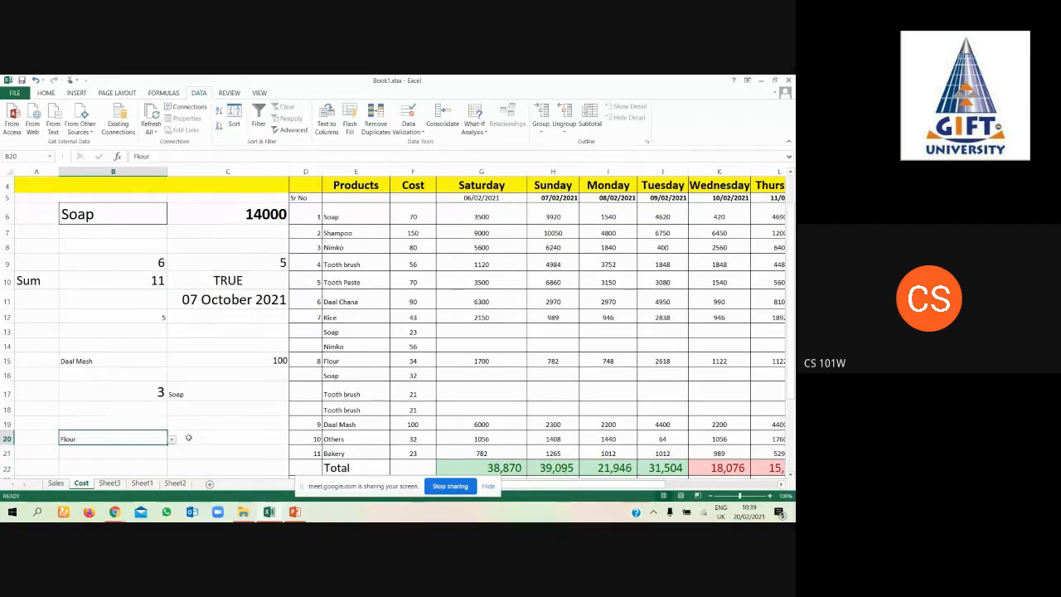
# Step: Copy the COUNTIF formula from B17 into cell C20, beside the product in B20
pyautogui.click(130, 396)
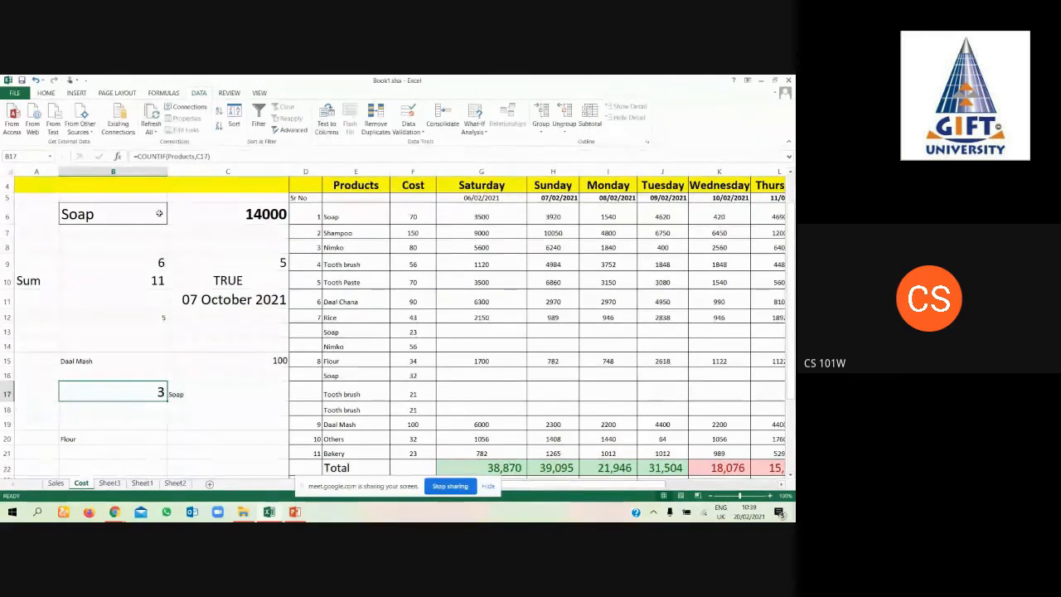
pyautogui.hotkey('ctrl', 'c')
pyautogui.click(188, 441)
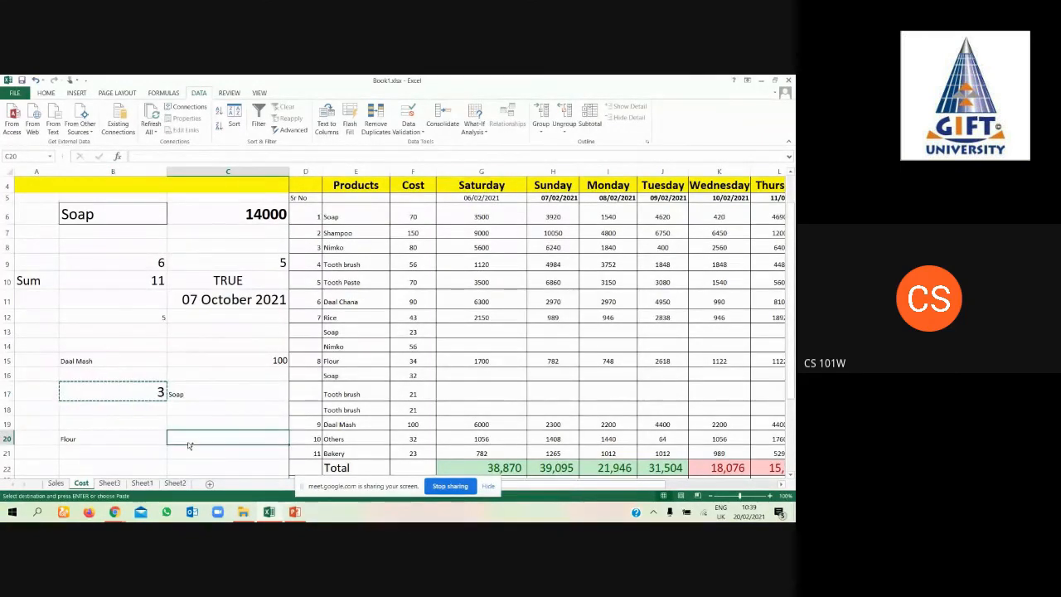
pyautogui.hotkey('ctrl', 'v')
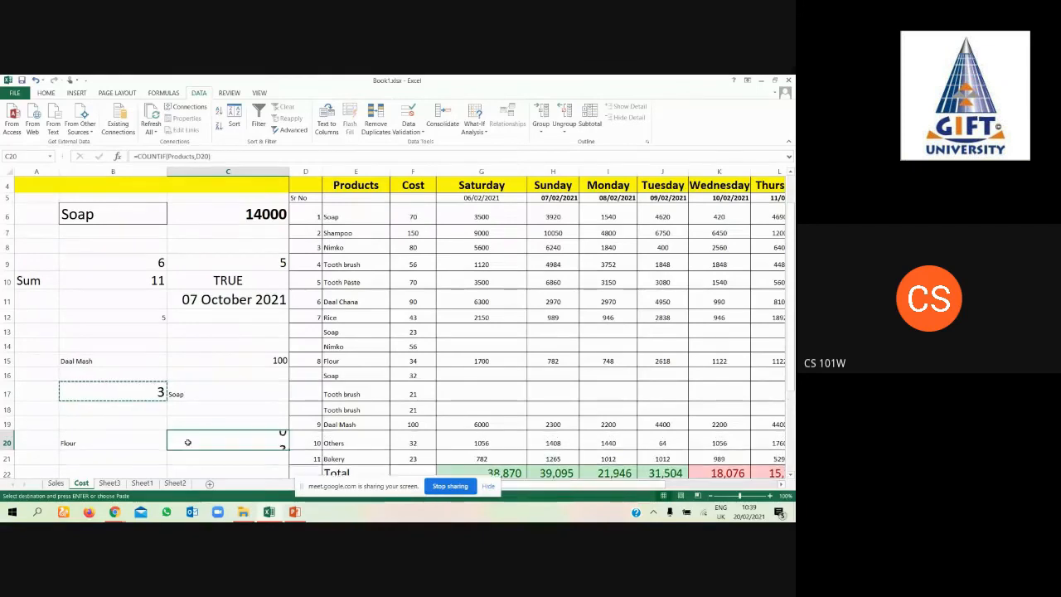
pyautogui.press('Left')
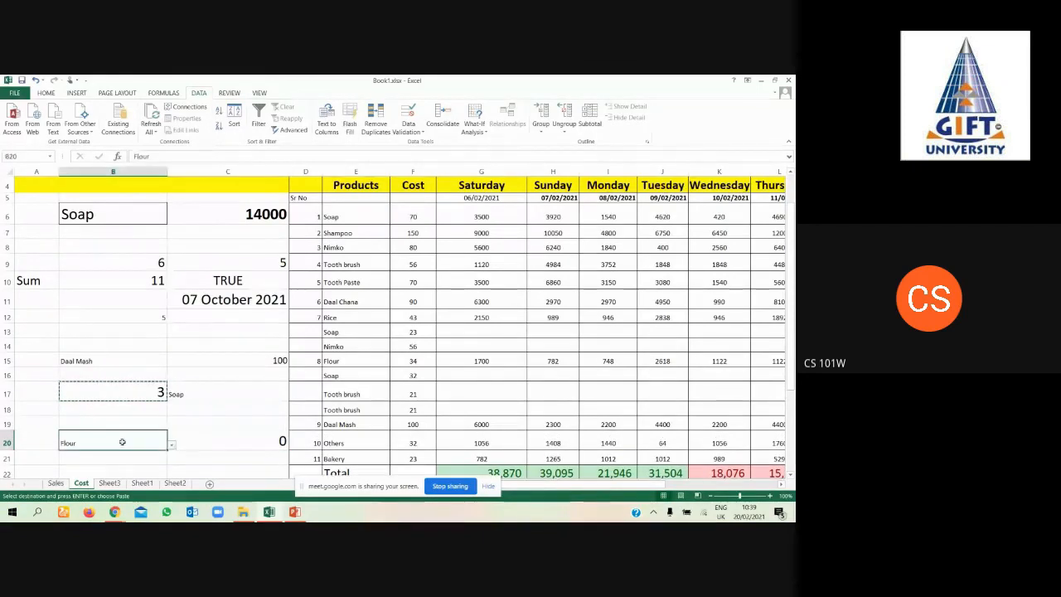
# Step: Change the criterion of the COUNTIF formula in C20 to B20, giving =COUNTIF(Products,B20)
pyautogui.doubleClick(196, 441)
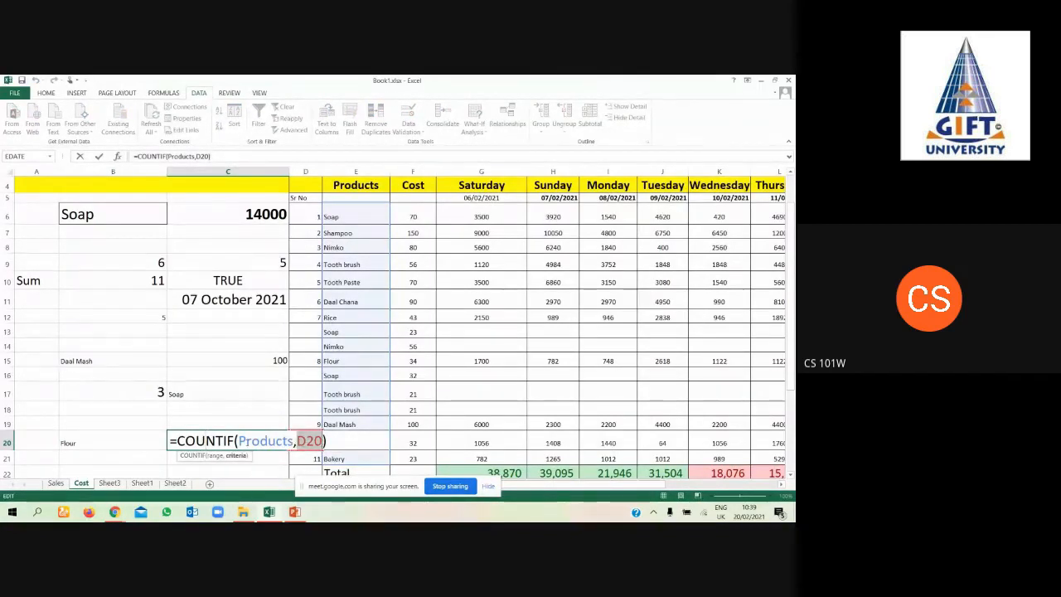
pyautogui.click(123, 441)
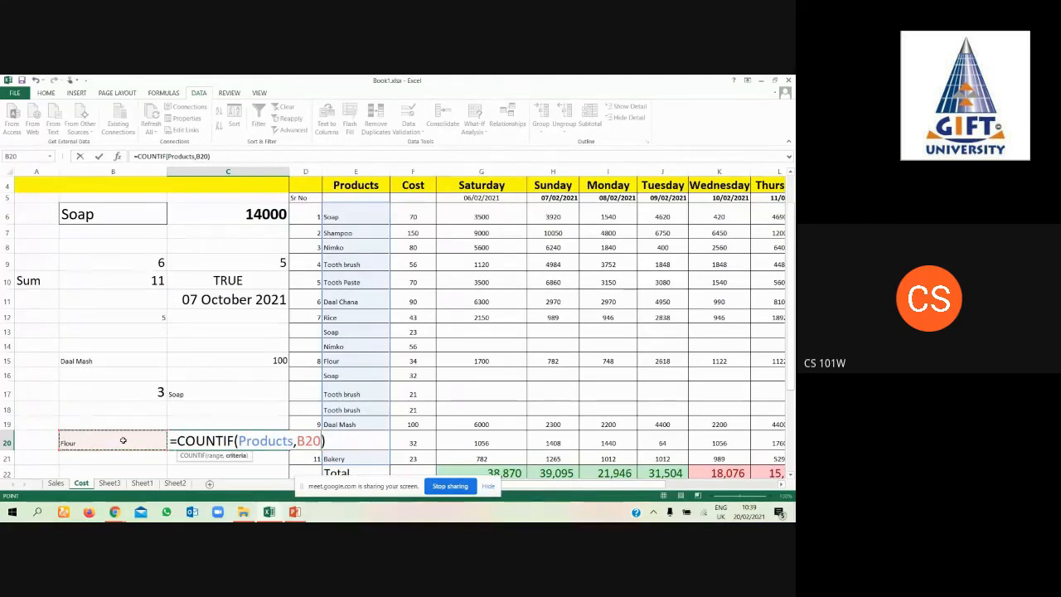
pyautogui.press('Return')
pyautogui.click(123, 440)
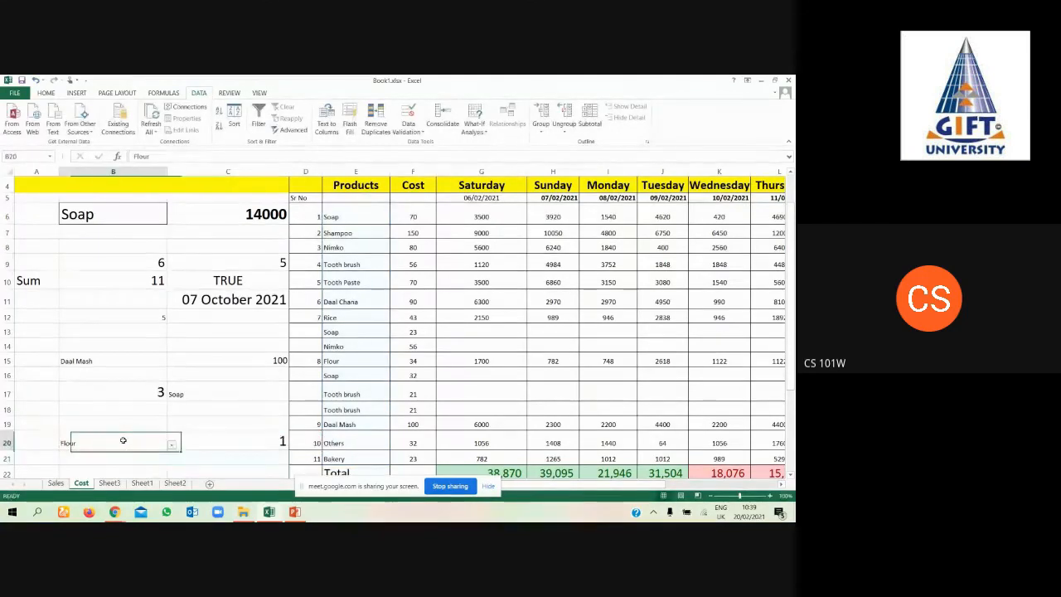
pyautogui.click(214, 445)
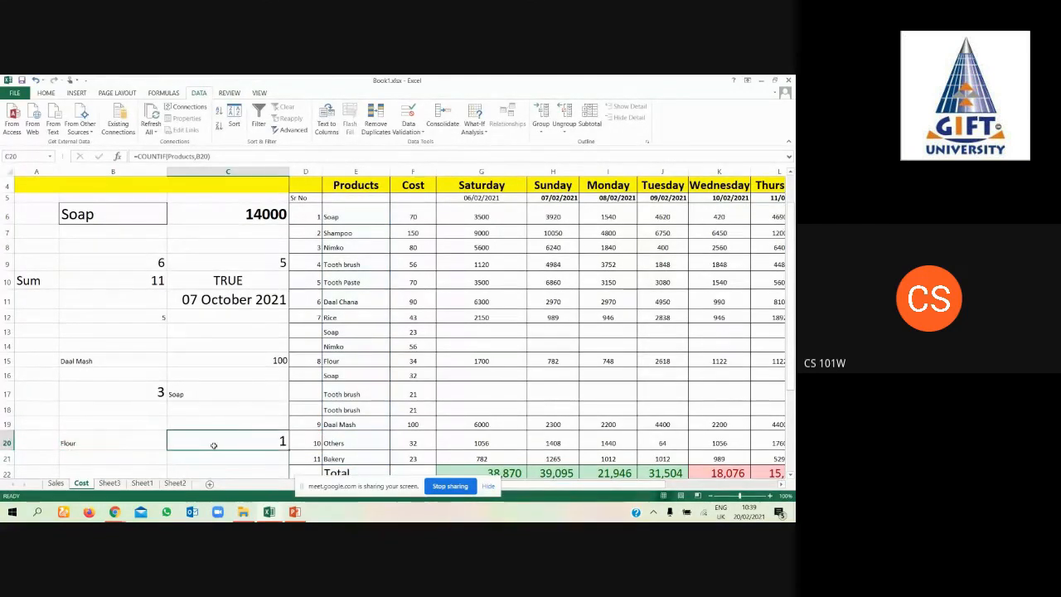
# Step: Test the COUNTIF formula in C20 by choosing Tooth brush, Nimko and Tooth brush again from the product drop-down list in B20
pyautogui.click(106, 443)
pyautogui.click(172, 444)
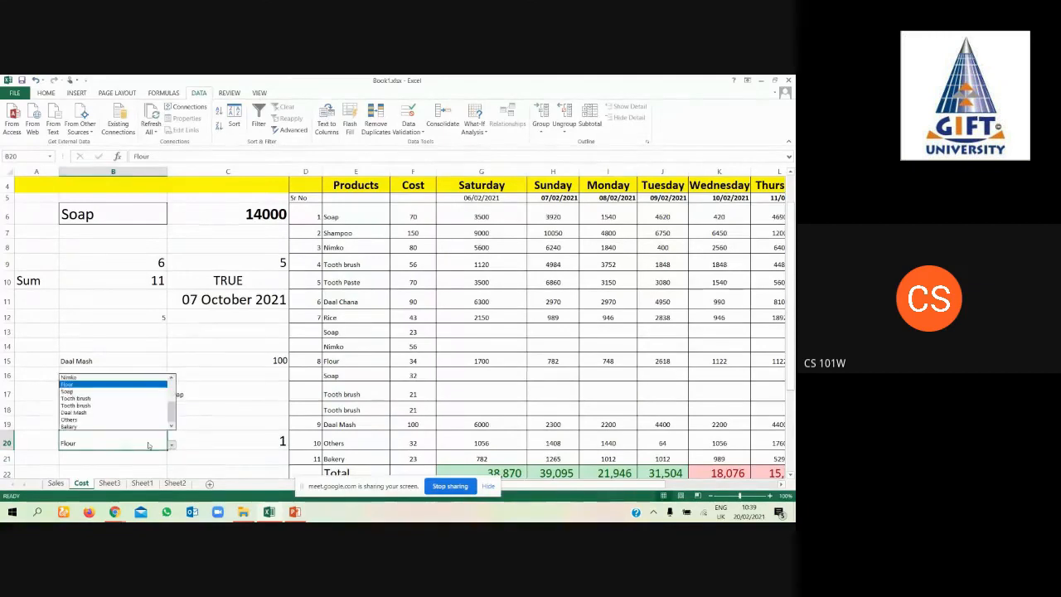
pyautogui.click(94, 402)
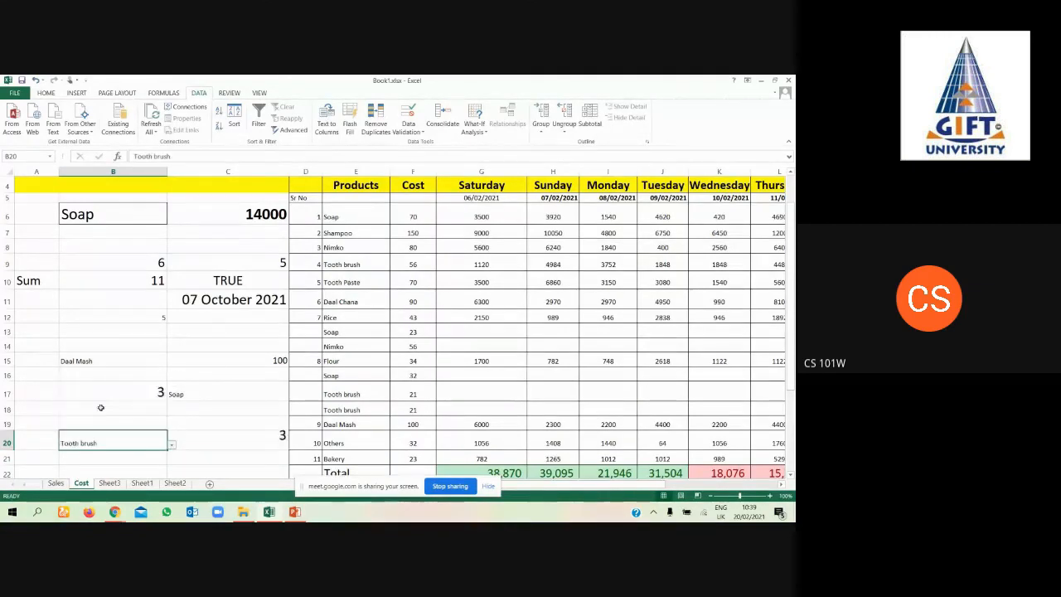
pyautogui.click(172, 446)
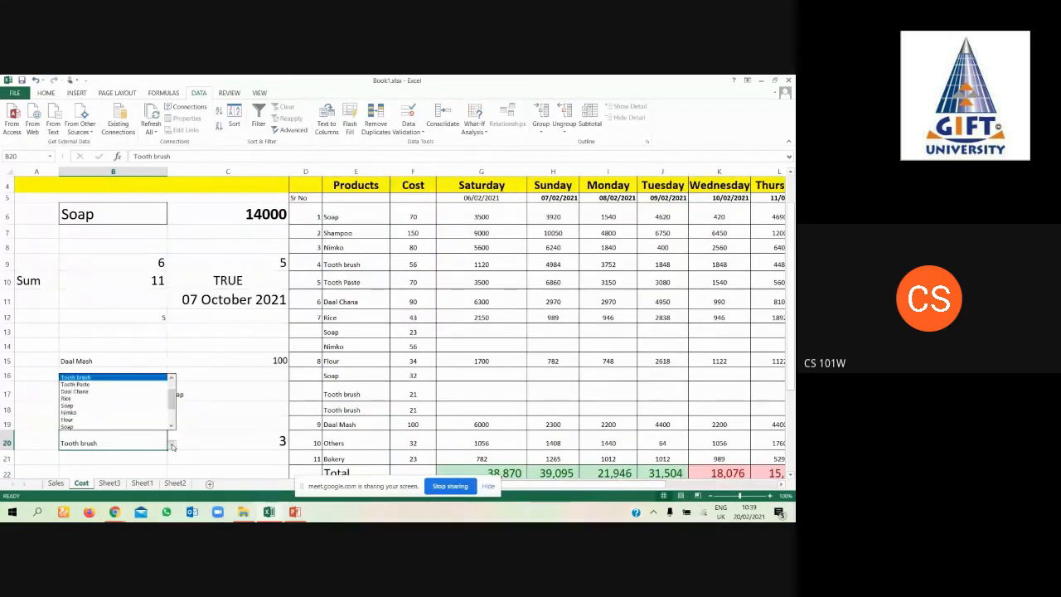
pyautogui.click(82, 413)
pyautogui.click(171, 445)
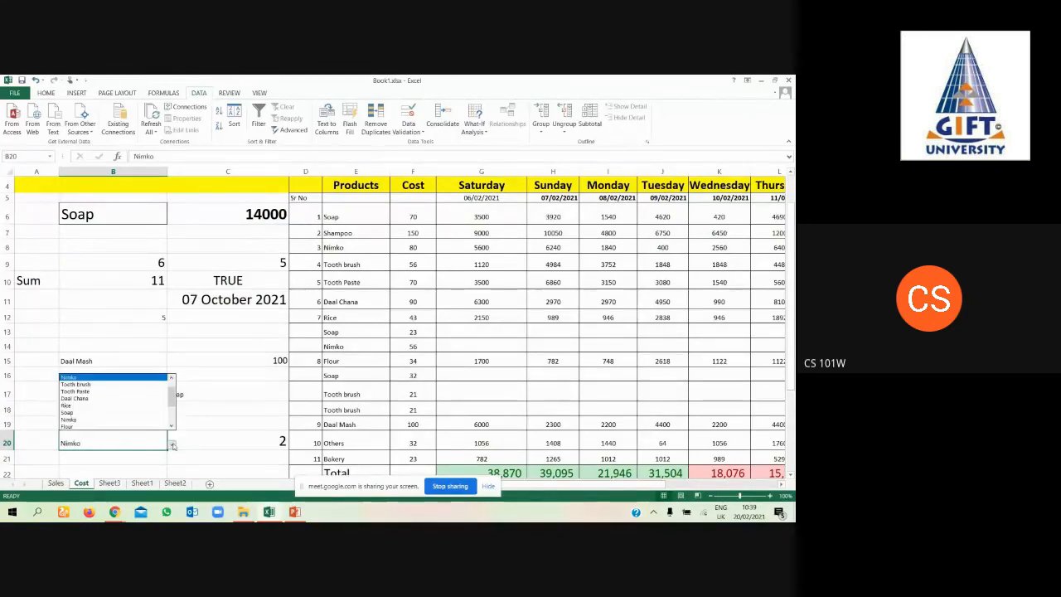
pyautogui.scroll(-3, 171, 401)
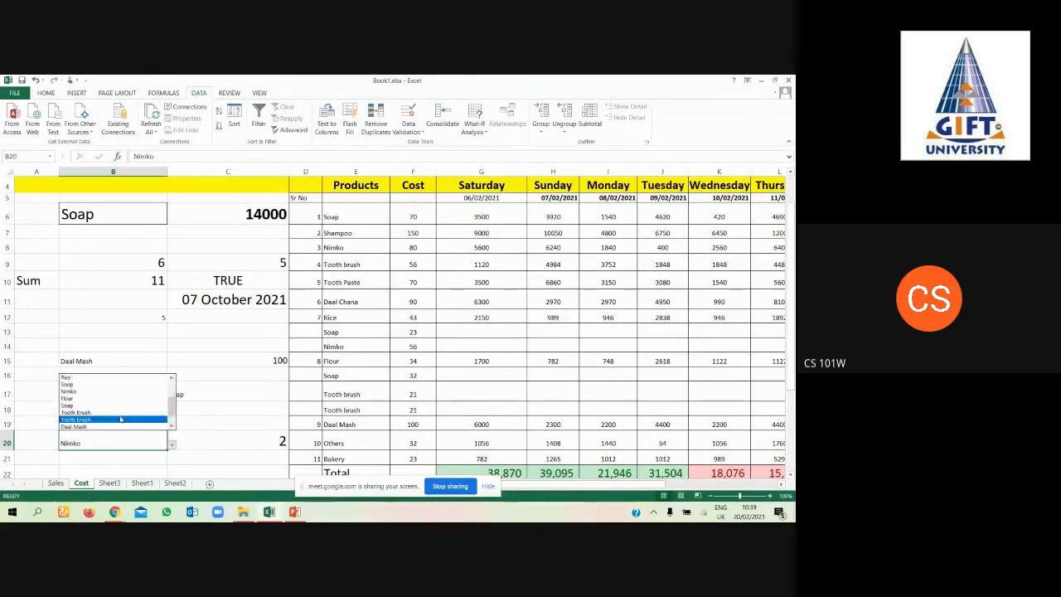
pyautogui.click(122, 418)
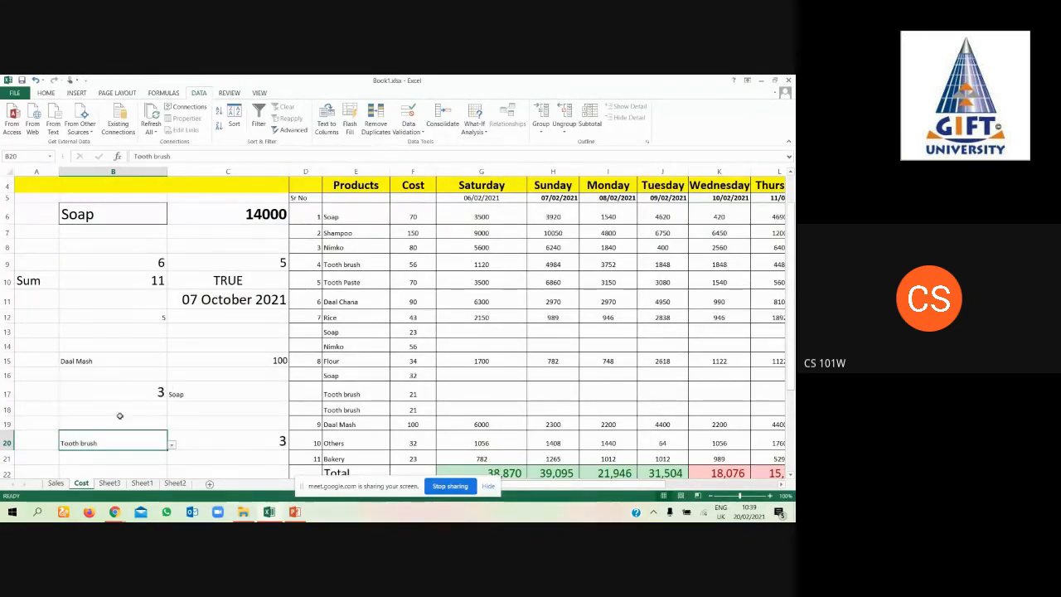
# Step: Choose Nimko from the product drop-down list in cell B15 and select cell C15 to view its SUMIF formula
pyautogui.click(140, 362)
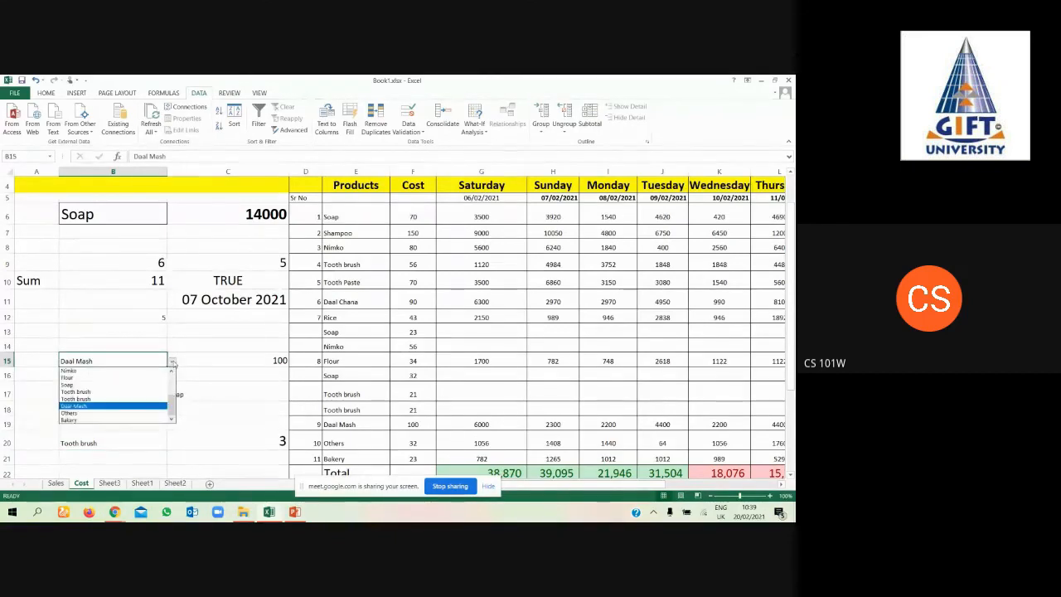
pyautogui.click(103, 371)
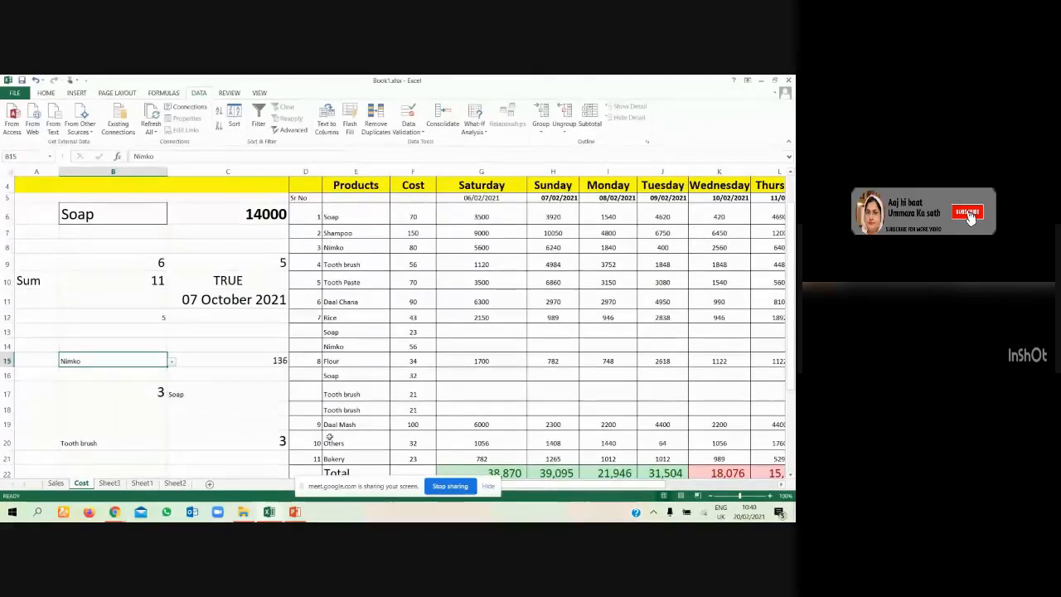
pyautogui.click(225, 360)
pyautogui.click(80, 348)
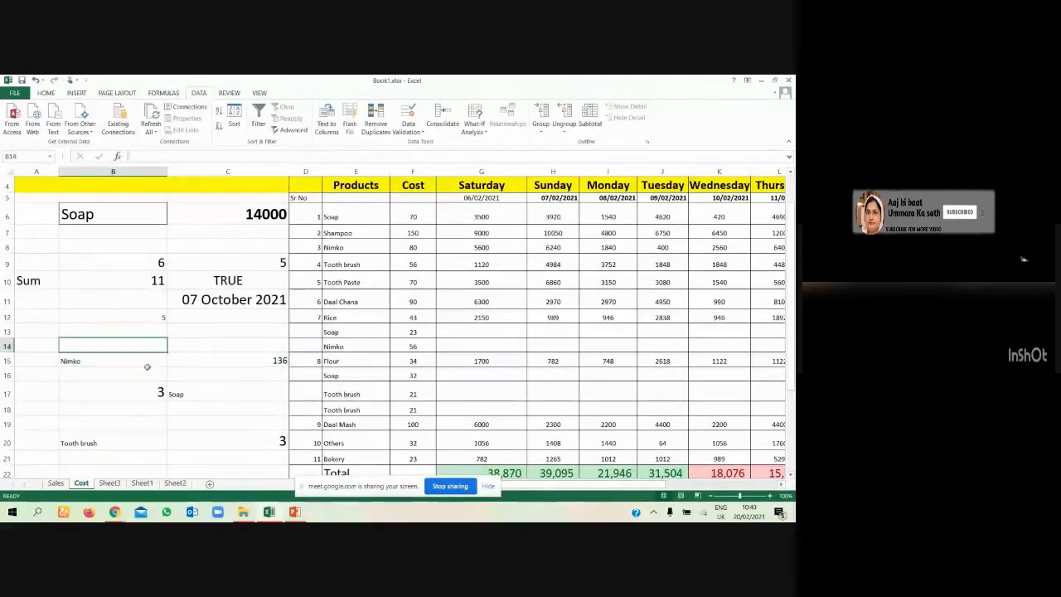
pyautogui.click(187, 362)
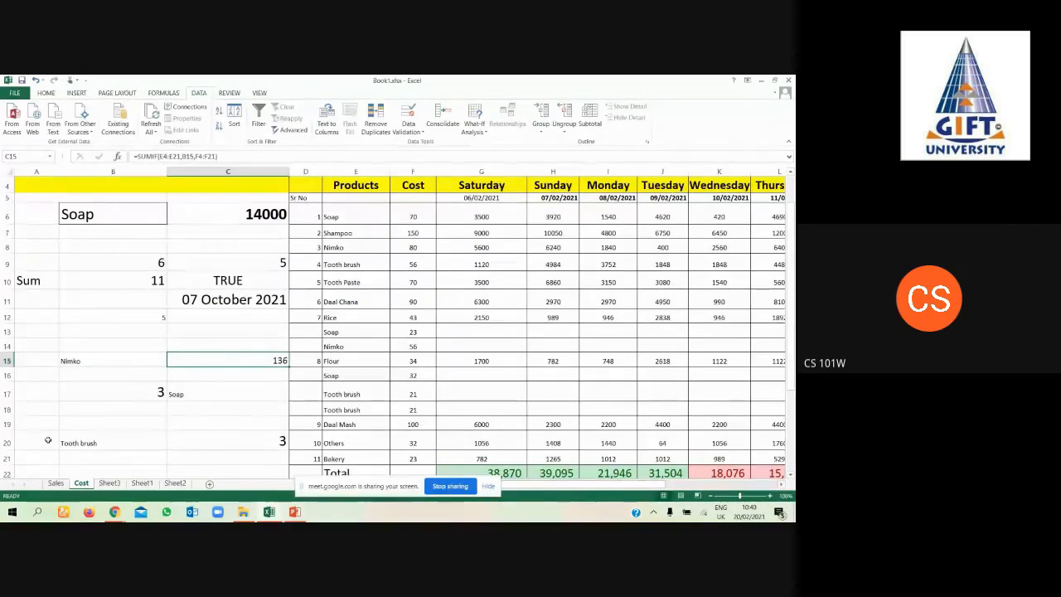